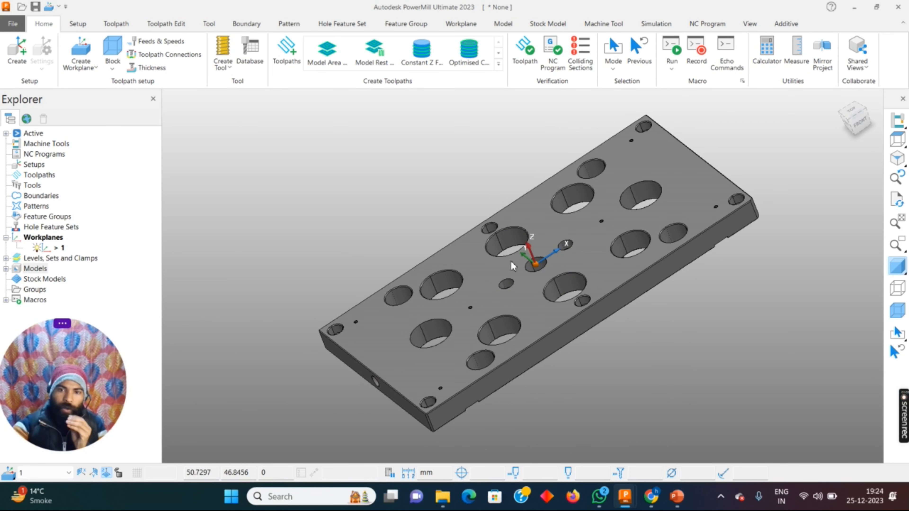
Step: Examine the plate's holes from the isometric view and other angles, with the block shown and hidden
{"action": "middle_click_drag", "start_coordinate": [489, 250], "coordinate": [579, 285]}
{"action": "scroll", "coordinate": [556, 280], "scroll_direction": "down", "scroll_amount": 3}
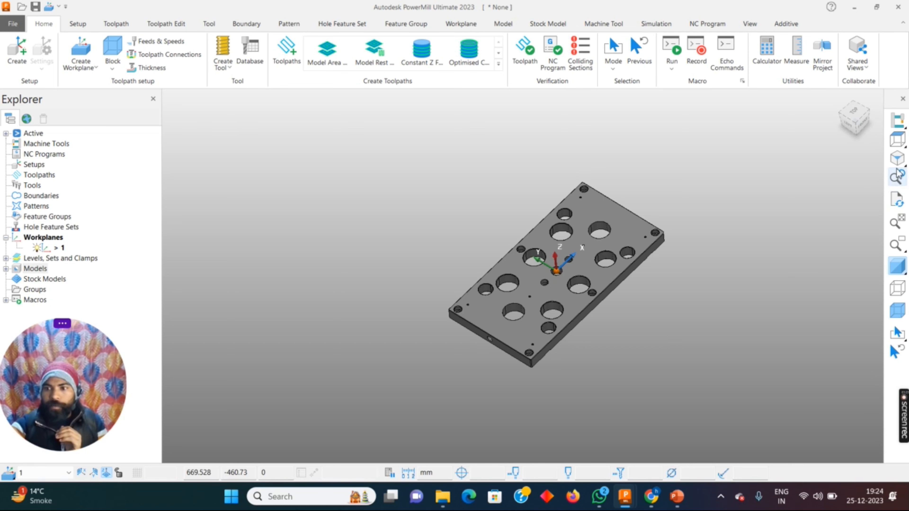
{"action": "left_click", "coordinate": [897, 158]}
{"action": "scroll", "coordinate": [604, 216], "scroll_direction": "up", "scroll_amount": 3}
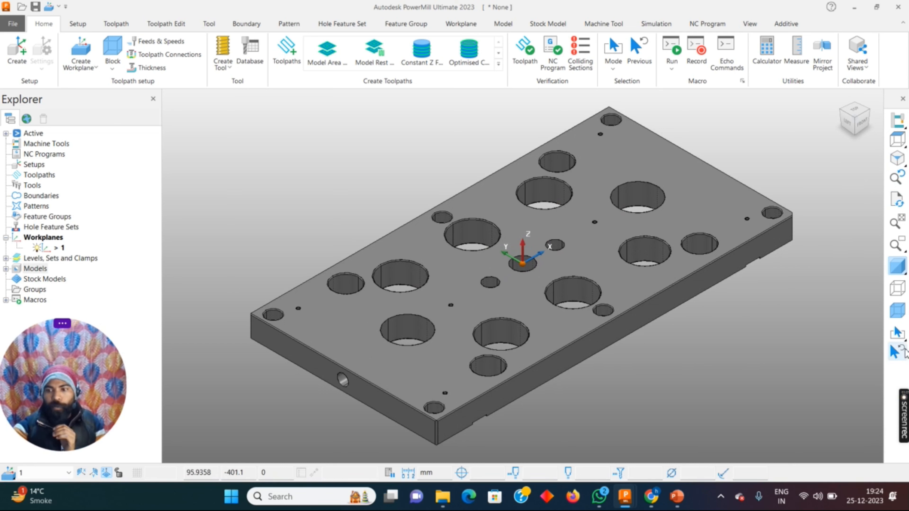
{"action": "left_click", "coordinate": [897, 309]}
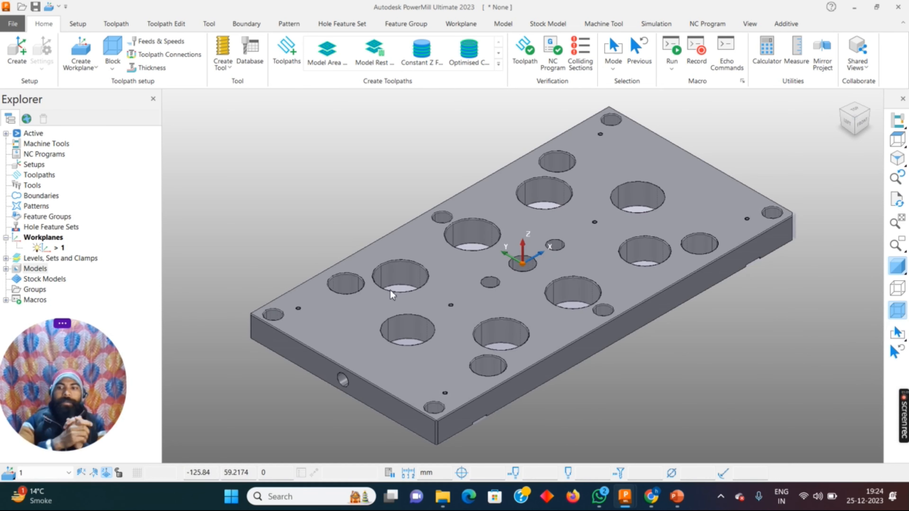
{"action": "left_click", "coordinate": [899, 311]}
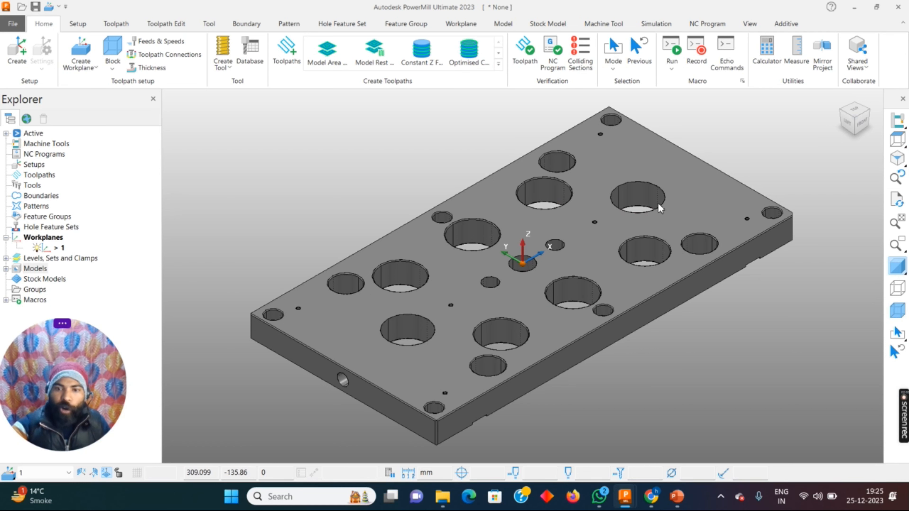
{"action": "scroll", "coordinate": [534, 276], "scroll_direction": "down", "scroll_amount": 1}
{"action": "scroll", "coordinate": [535, 276], "scroll_direction": "down", "scroll_amount": 2}
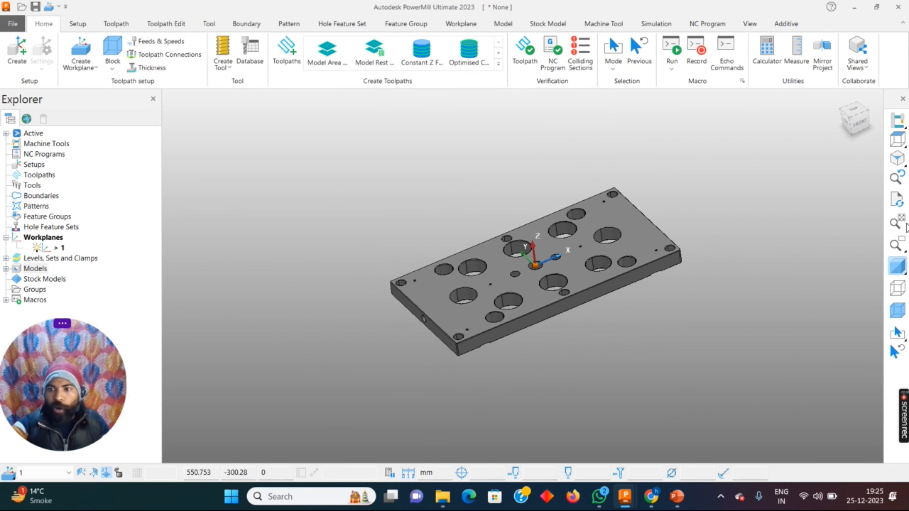
{"action": "left_click", "coordinate": [896, 165]}
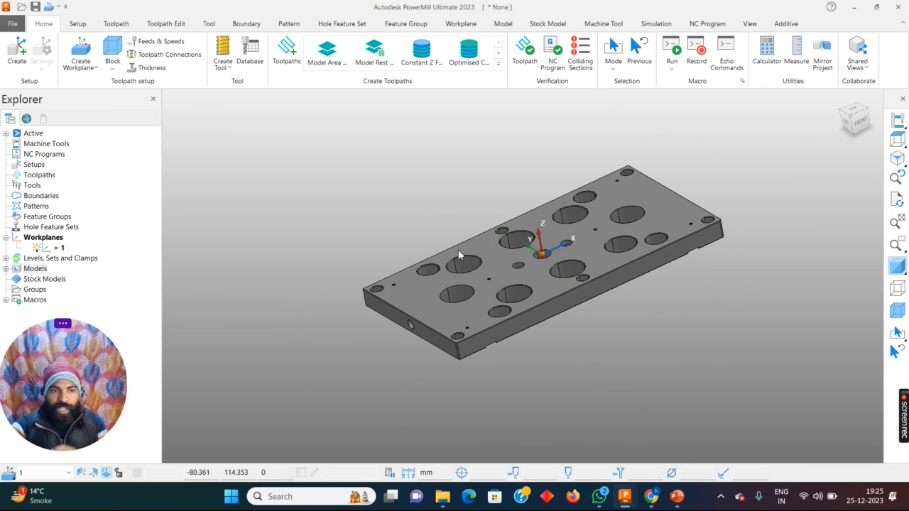
Step: Create compound holes from the whole ejector back plate model in both directions, grouped by axis, with tolerance 0.01 and minimum span angle 300, leaving their geometry unedited
{"action": "right_click", "coordinate": [51, 226]}
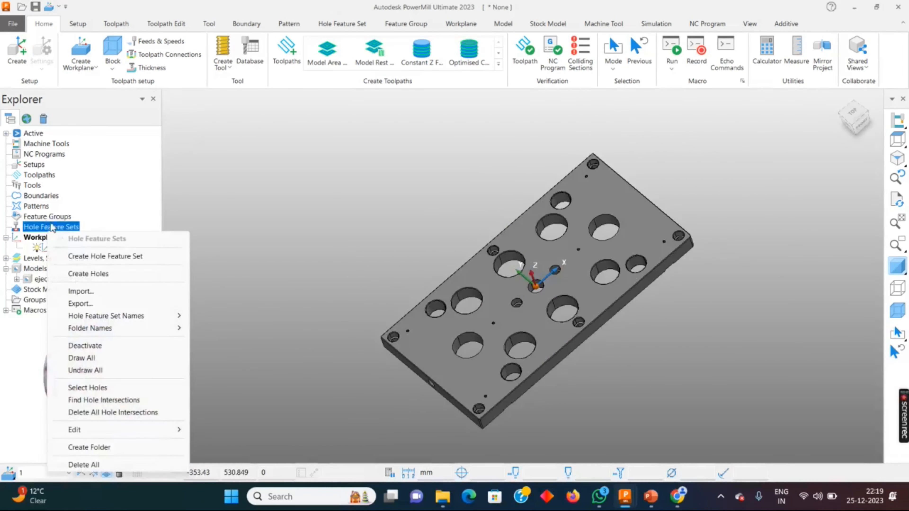
{"action": "left_click", "coordinate": [86, 274]}
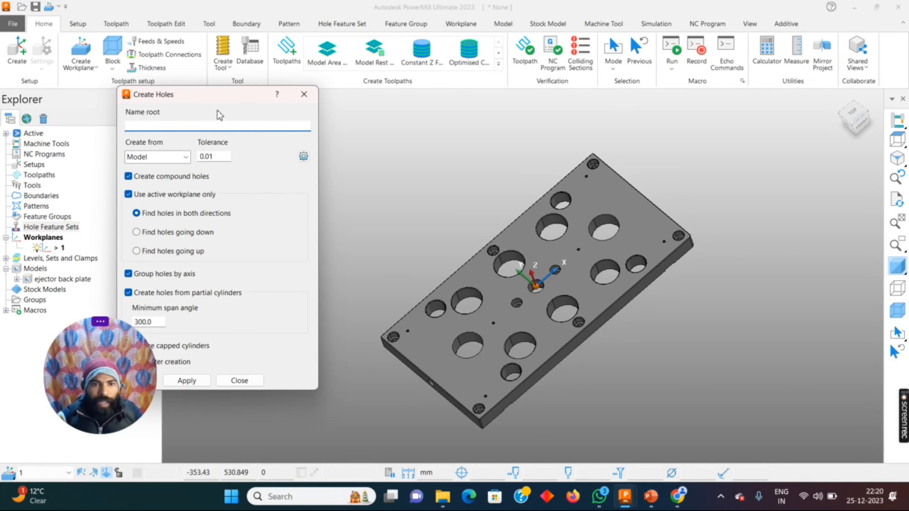
{"action": "left_click_drag", "start_coordinate": [215, 100], "coordinate": [269, 83]}
{"action": "scroll", "coordinate": [479, 260], "scroll_direction": "down", "scroll_amount": 3}
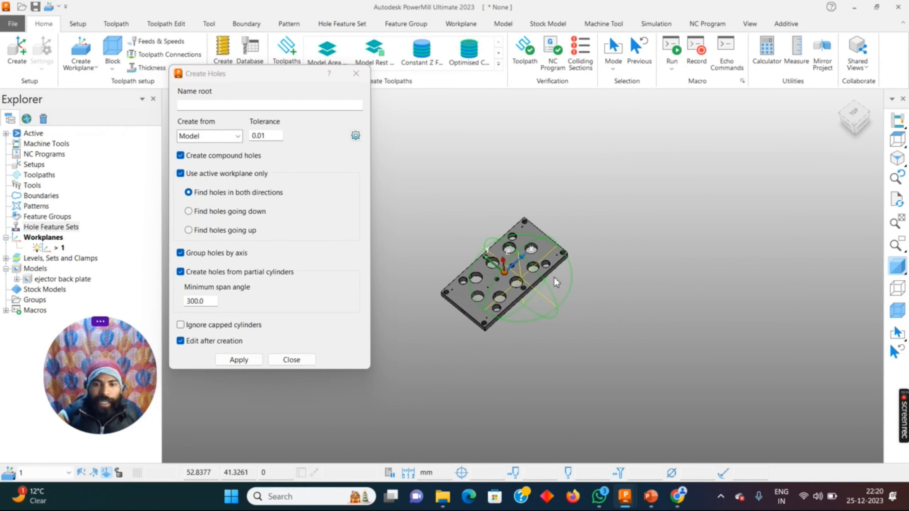
{"action": "left_click_drag", "start_coordinate": [417, 180], "coordinate": [672, 392]}
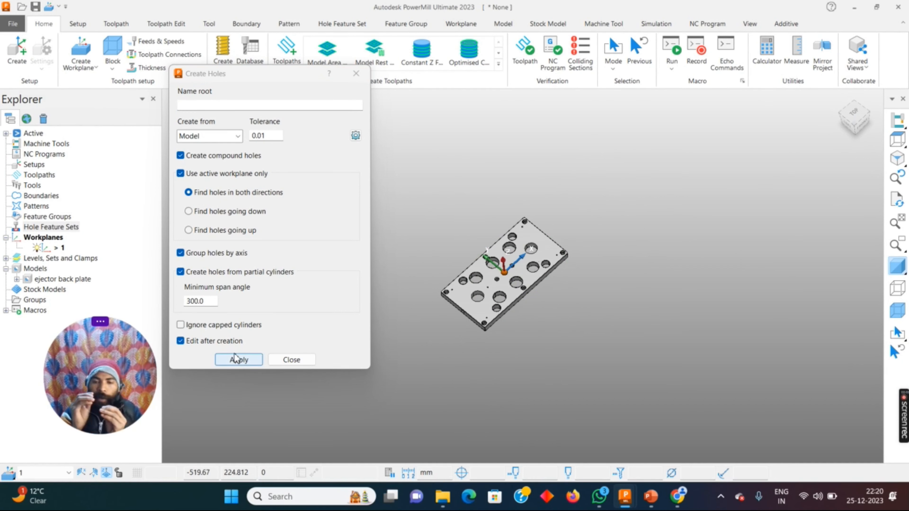
{"action": "scroll", "coordinate": [462, 301], "scroll_direction": "up", "scroll_amount": 3}
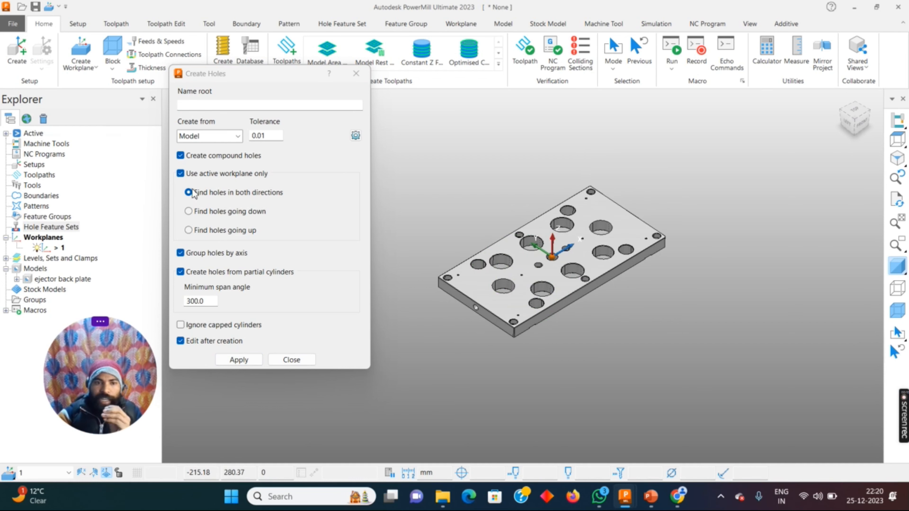
{"action": "scroll", "coordinate": [525, 306], "scroll_direction": "up", "scroll_amount": 3}
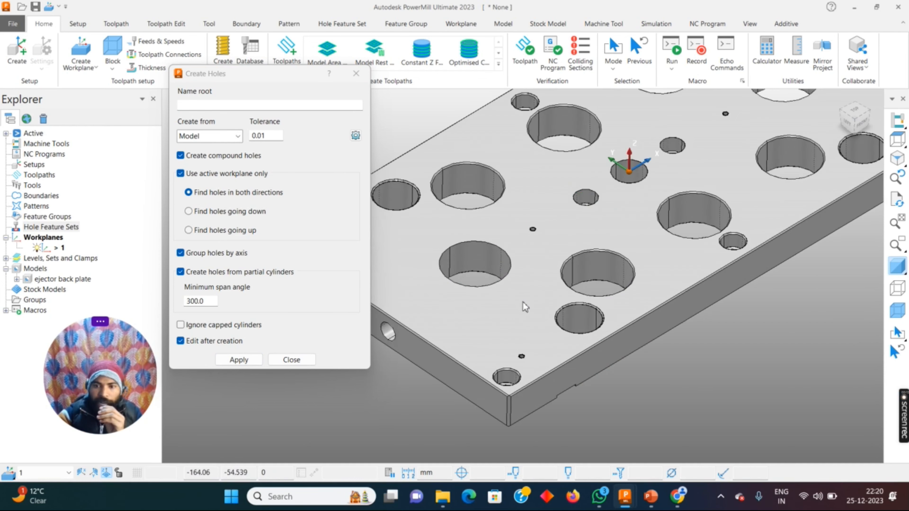
{"action": "scroll", "coordinate": [525, 307], "scroll_direction": "down", "scroll_amount": 5}
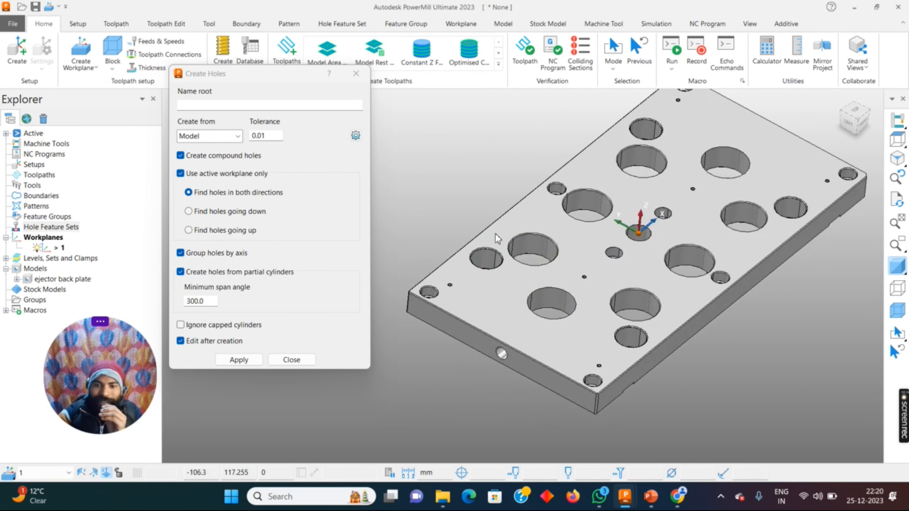
{"action": "scroll", "coordinate": [497, 238], "scroll_direction": "up", "scroll_amount": 4}
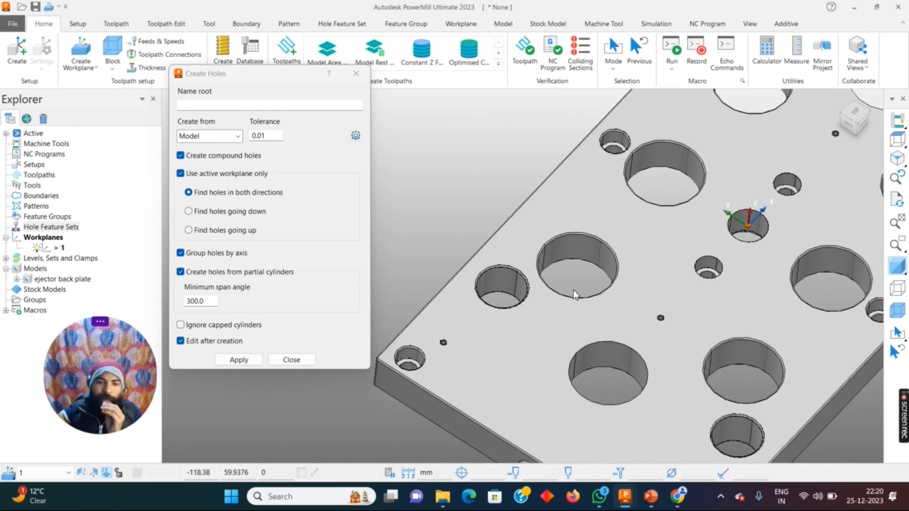
{"action": "left_click", "coordinate": [238, 360]}
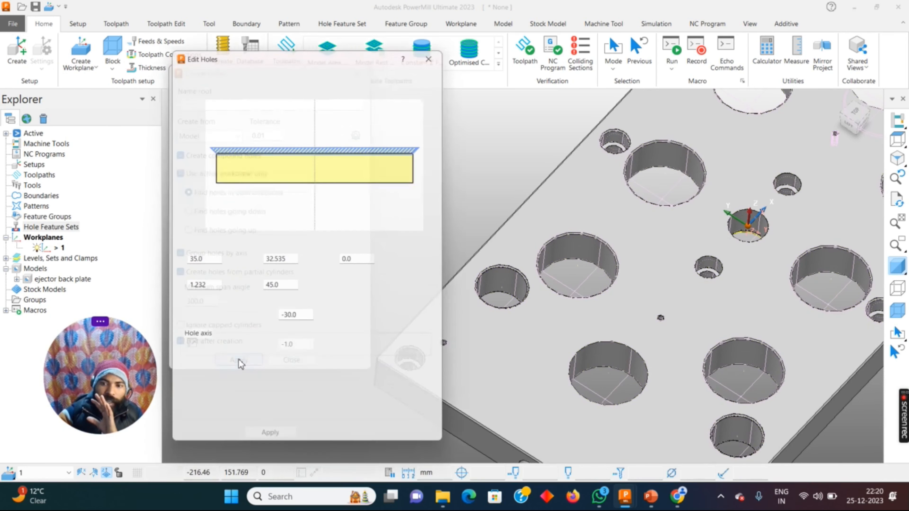
{"action": "scroll", "coordinate": [590, 370], "scroll_direction": "down", "scroll_amount": 5}
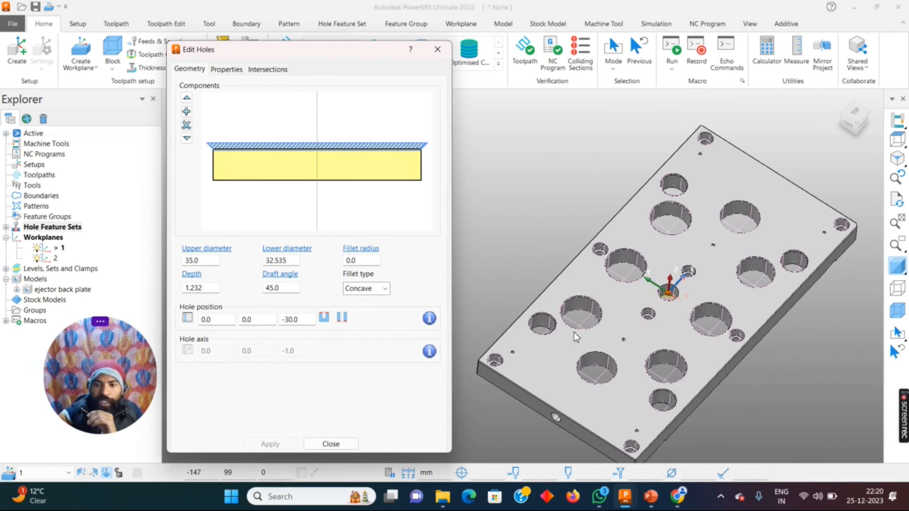
{"action": "left_click", "coordinate": [341, 447]}
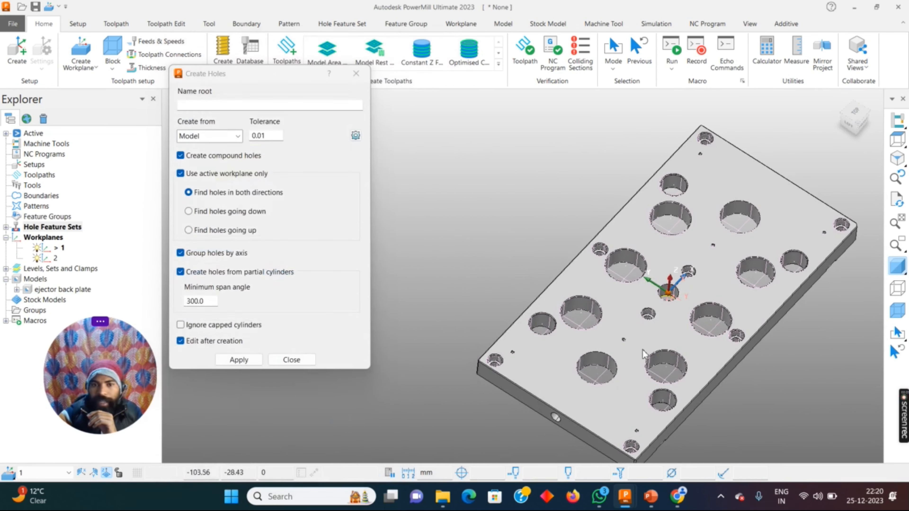
Step: Hide the shaded plate to inspect the created hole features on their own, and close the hole creation form
{"action": "middle_click_drag", "start_coordinate": [650, 318], "coordinate": [657, 286]}
{"action": "left_click", "coordinate": [901, 268]}
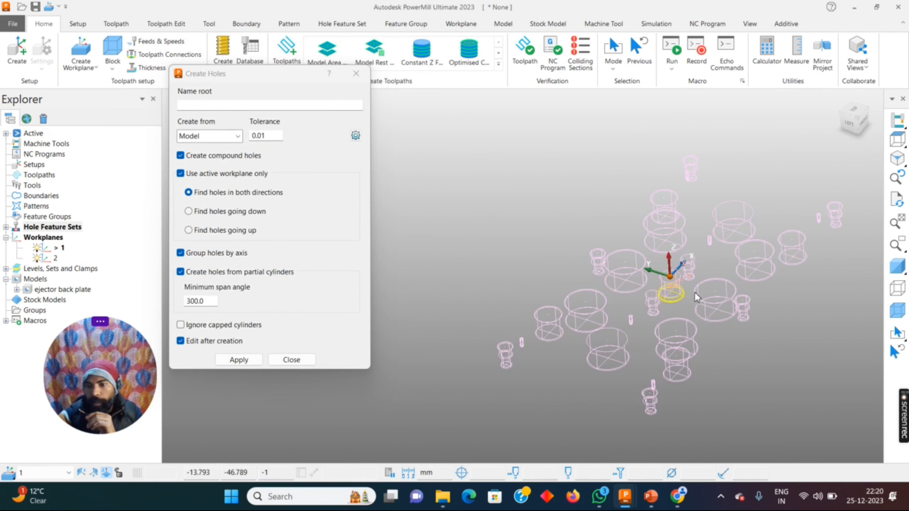
{"action": "scroll", "coordinate": [584, 266], "scroll_direction": "up", "scroll_amount": 2}
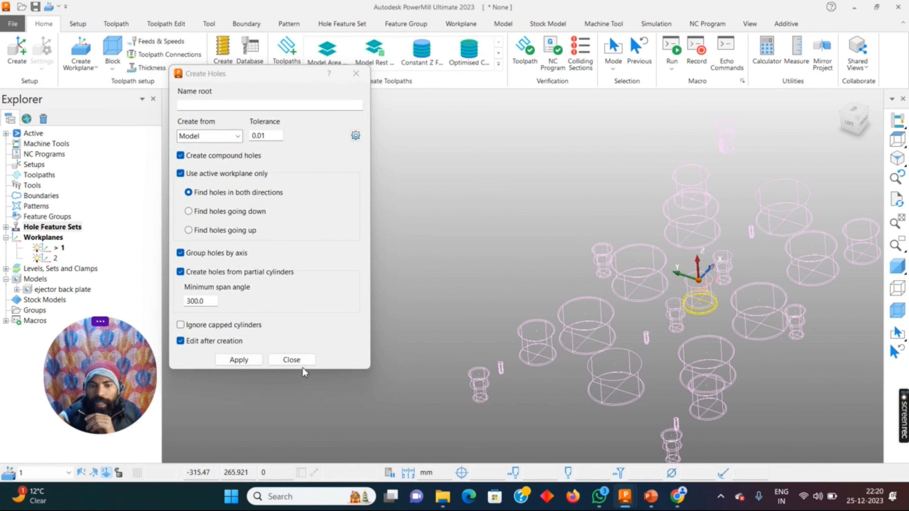
{"action": "left_click", "coordinate": [294, 359]}
{"action": "scroll", "coordinate": [508, 295], "scroll_direction": "down", "scroll_amount": 2}
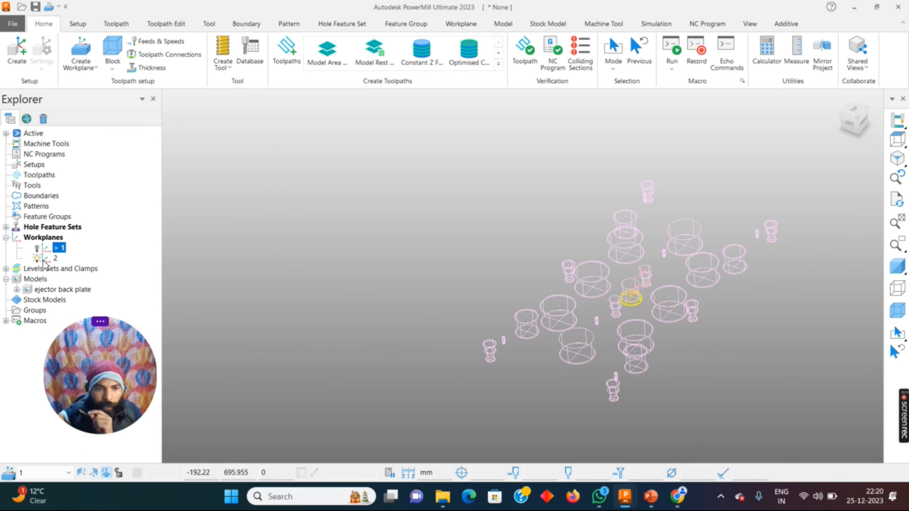
Step: Delete workplane 2
{"action": "right_click", "coordinate": [54, 257]}
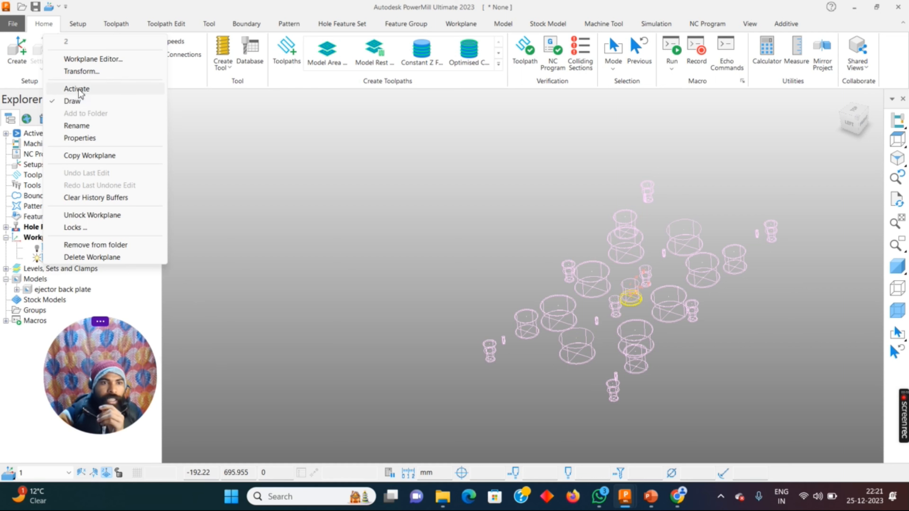
{"action": "left_click", "coordinate": [103, 257]}
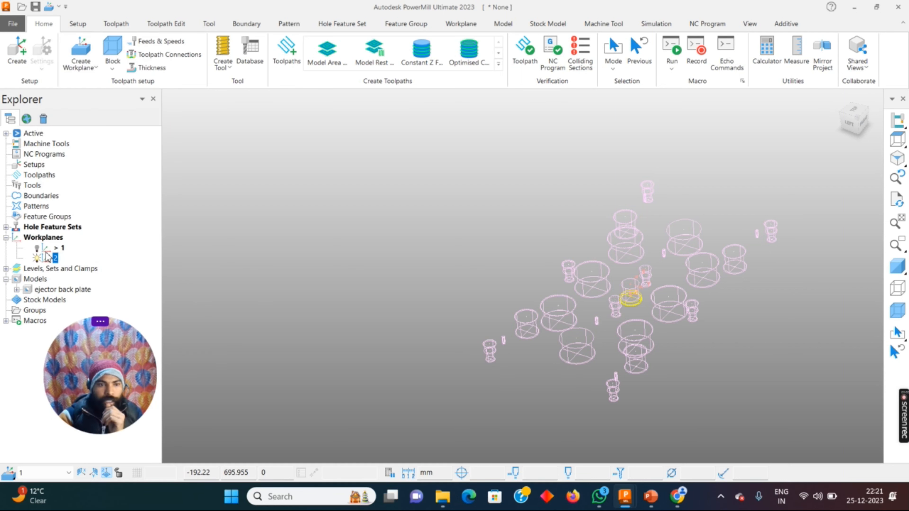
Step: Restore the plate's shaded display, inspect it from the isometric view, and show workplane 1
{"action": "left_click", "coordinate": [897, 266]}
{"action": "left_click", "coordinate": [898, 160]}
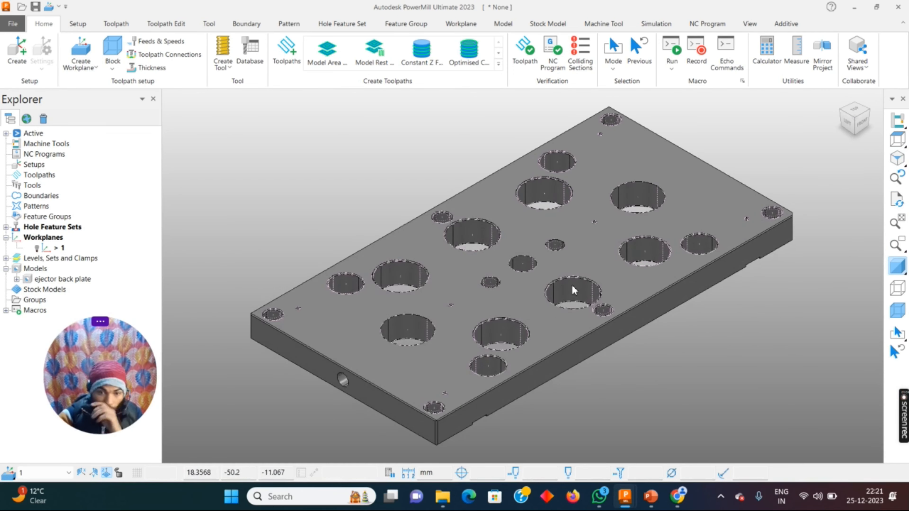
{"action": "middle_click_drag", "start_coordinate": [560, 290], "coordinate": [490, 272]}
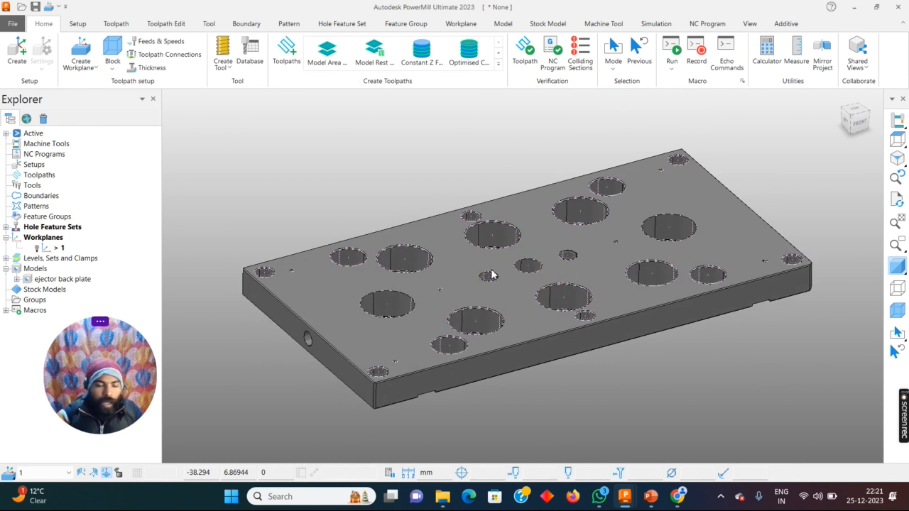
{"action": "scroll", "coordinate": [491, 272], "scroll_direction": "down", "scroll_amount": 2}
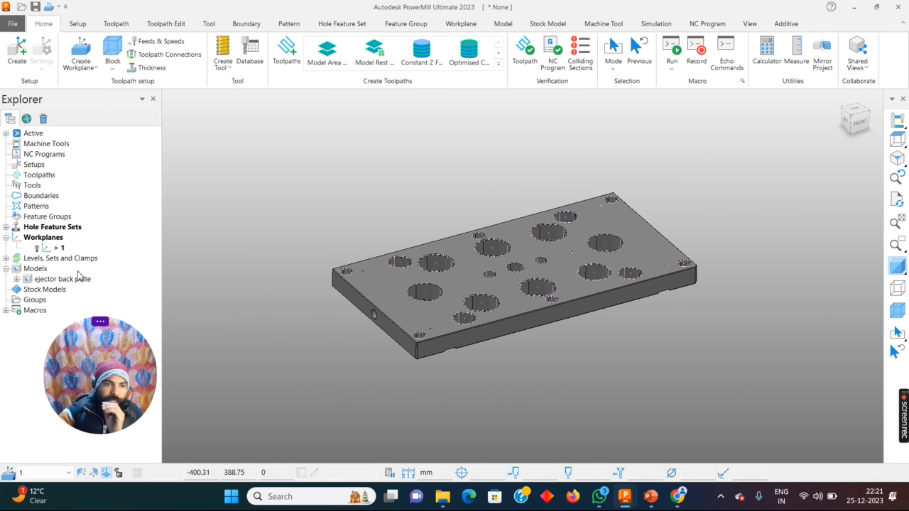
{"action": "left_click", "coordinate": [36, 247]}
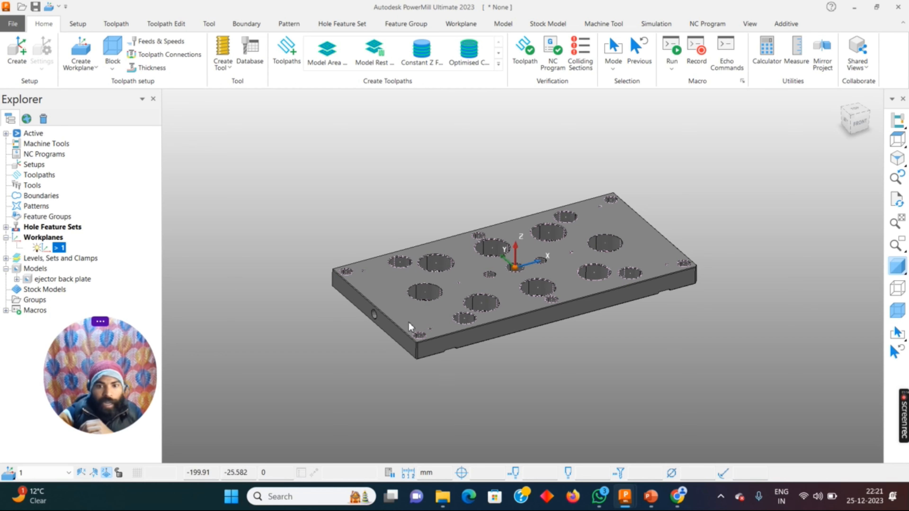
Step: Delete hole feature set 2 from the hole feature sets
{"action": "left_click", "coordinate": [6, 227]}
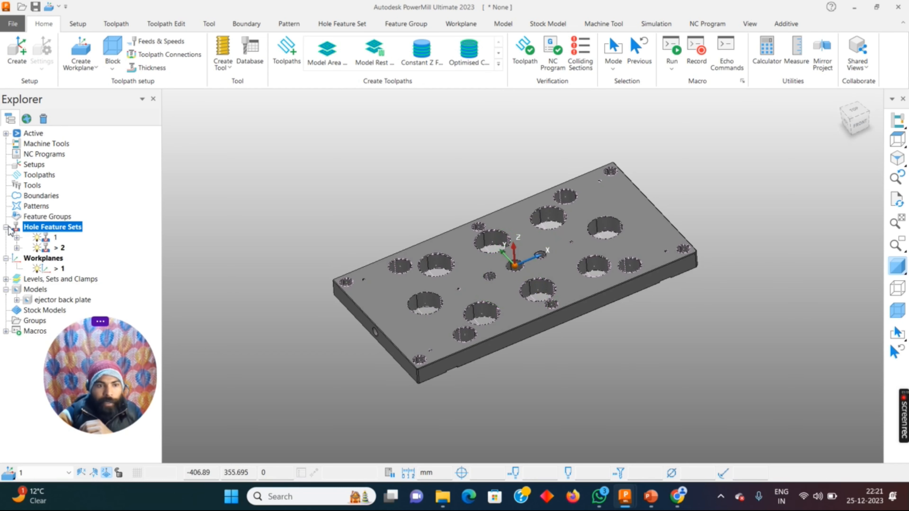
{"action": "right_click", "coordinate": [57, 258]}
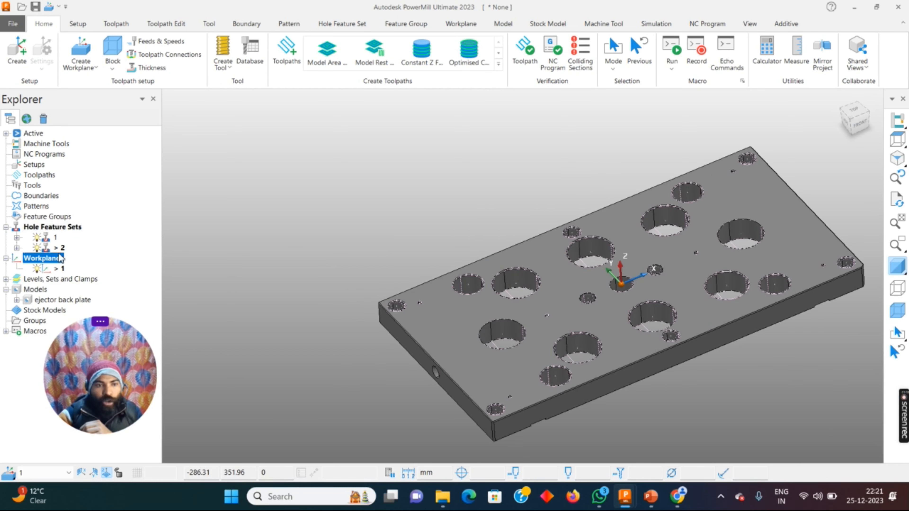
{"action": "right_click", "coordinate": [59, 247]}
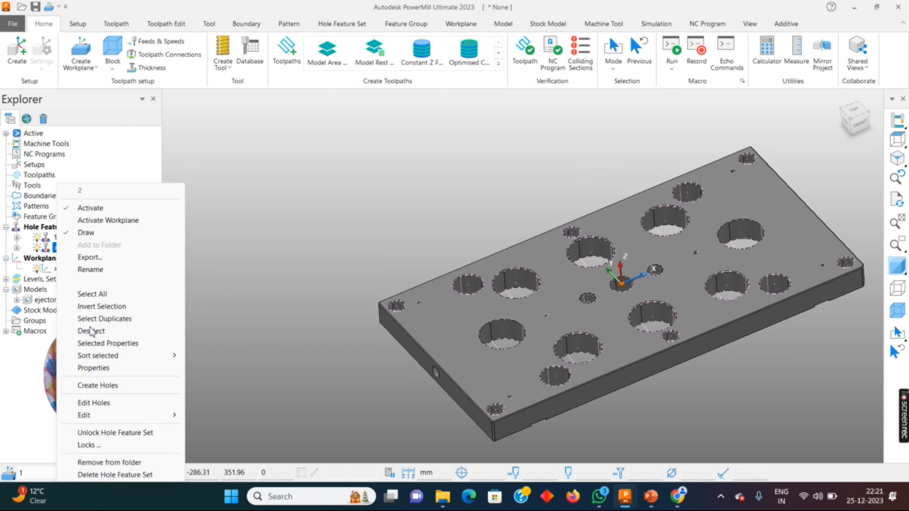
{"action": "left_click", "coordinate": [111, 481]}
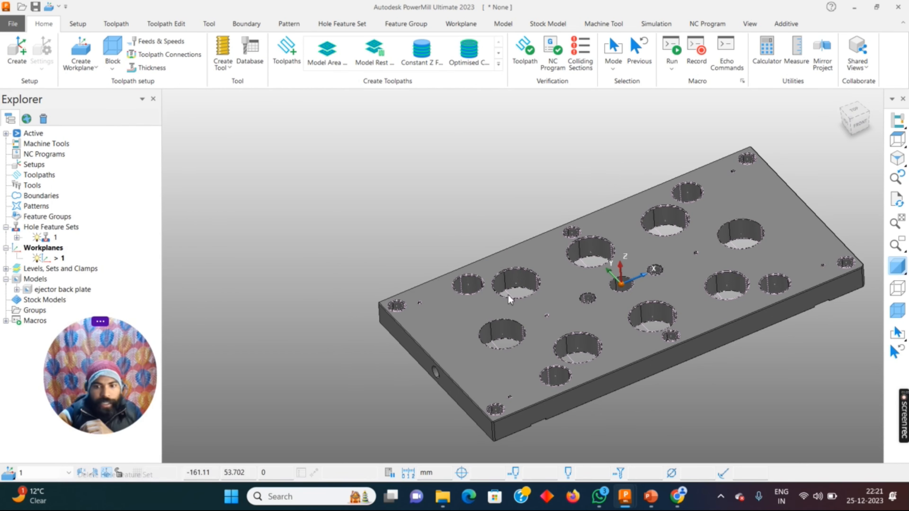
Step: Expand hole feature set 1 and review the full list of holes it contains
{"action": "left_click", "coordinate": [16, 237]}
{"action": "scroll", "coordinate": [73, 235], "scroll_direction": "down", "scroll_amount": 1}
{"action": "scroll", "coordinate": [73, 234], "scroll_direction": "up", "scroll_amount": 3}
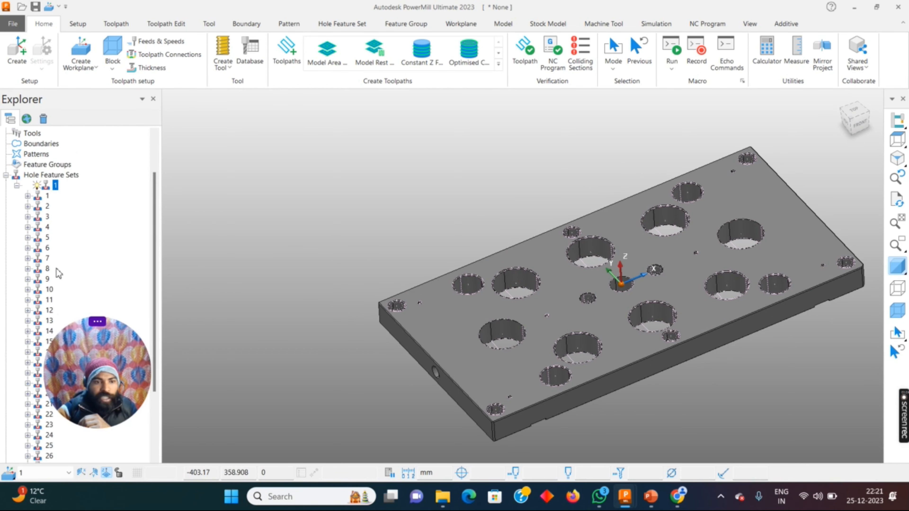
{"action": "left_click_drag", "start_coordinate": [123, 380], "coordinate": [281, 175]}
{"action": "scroll", "coordinate": [58, 301], "scroll_direction": "down", "scroll_amount": 3}
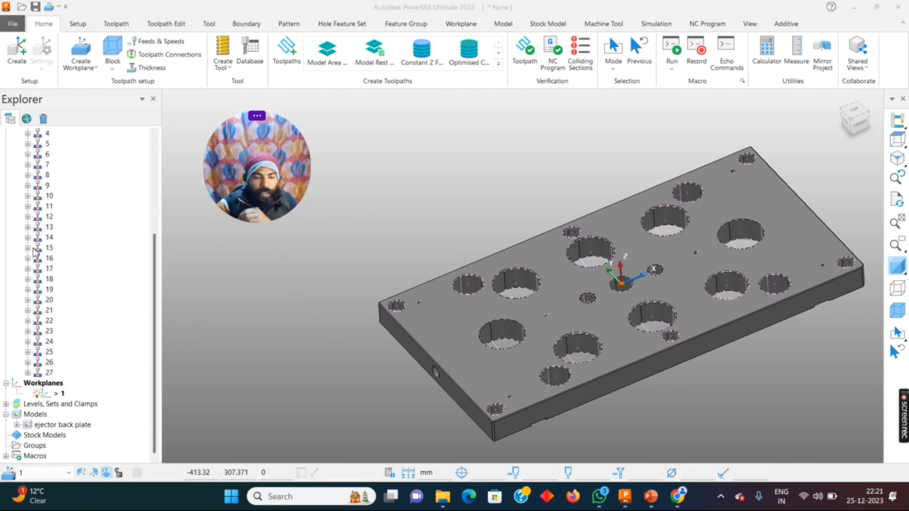
{"action": "scroll", "coordinate": [59, 301], "scroll_direction": "up", "scroll_amount": 5}
{"action": "scroll", "coordinate": [58, 301], "scroll_direction": "up", "scroll_amount": 1}
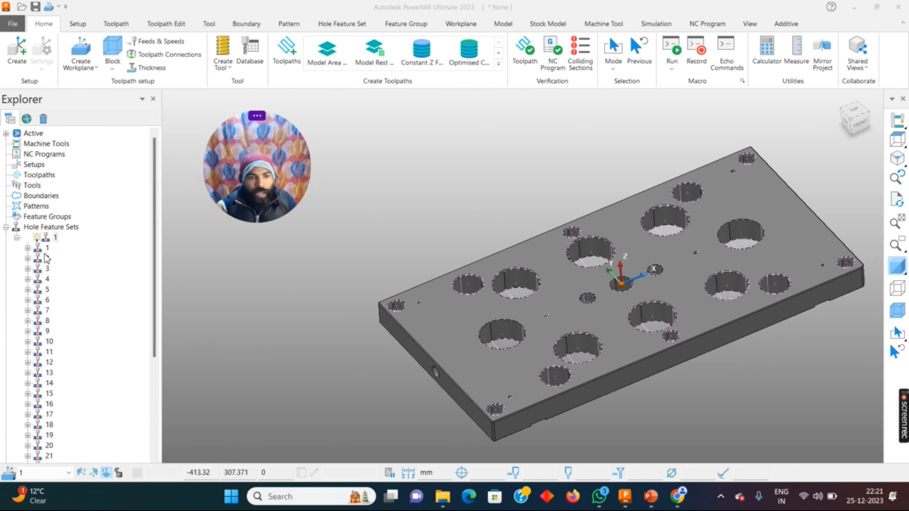
Step: Activate hole feature set 1
{"action": "left_click", "coordinate": [51, 239]}
{"action": "right_click", "coordinate": [50, 239]}
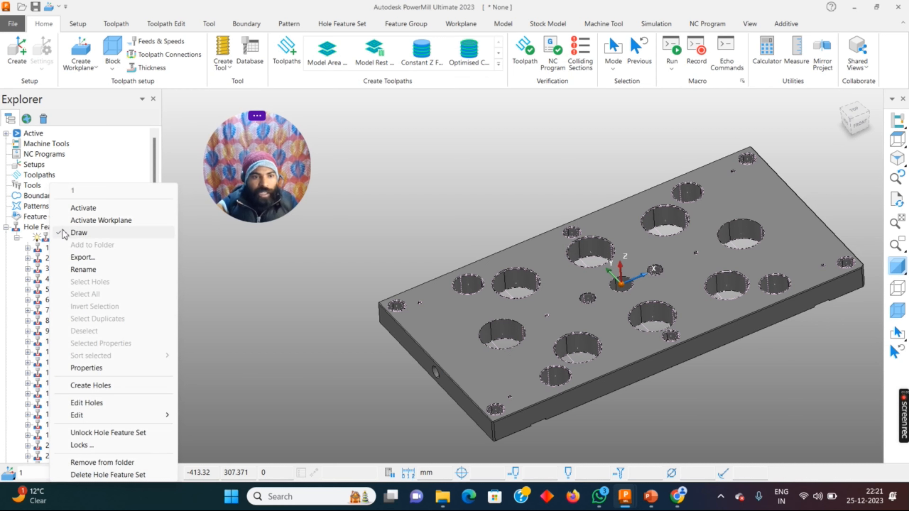
{"action": "left_click", "coordinate": [68, 211]}
{"action": "middle_click_drag", "start_coordinate": [307, 311], "coordinate": [320, 296]}
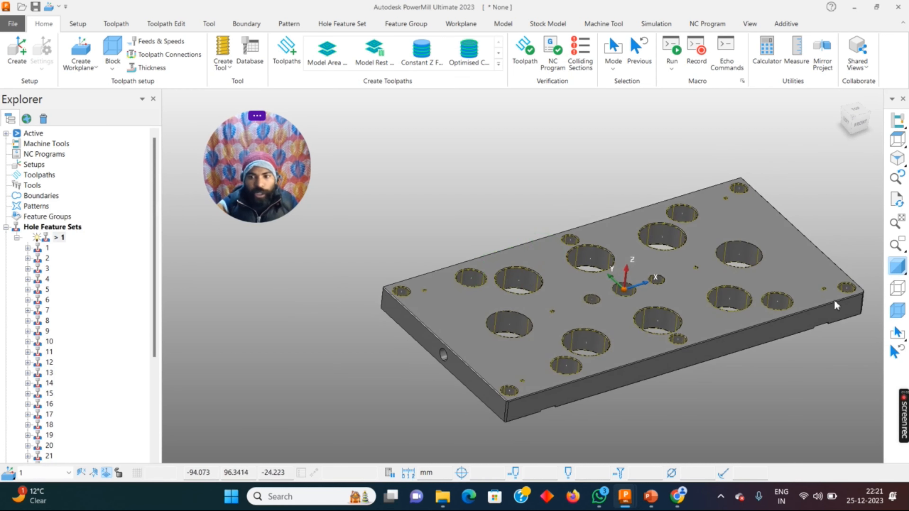
Step: Hide the plate's shading and select hole 1 of hole feature set 1 to locate it in the view
{"action": "left_click", "coordinate": [899, 262]}
{"action": "scroll", "coordinate": [637, 271], "scroll_direction": "down", "scroll_amount": 1}
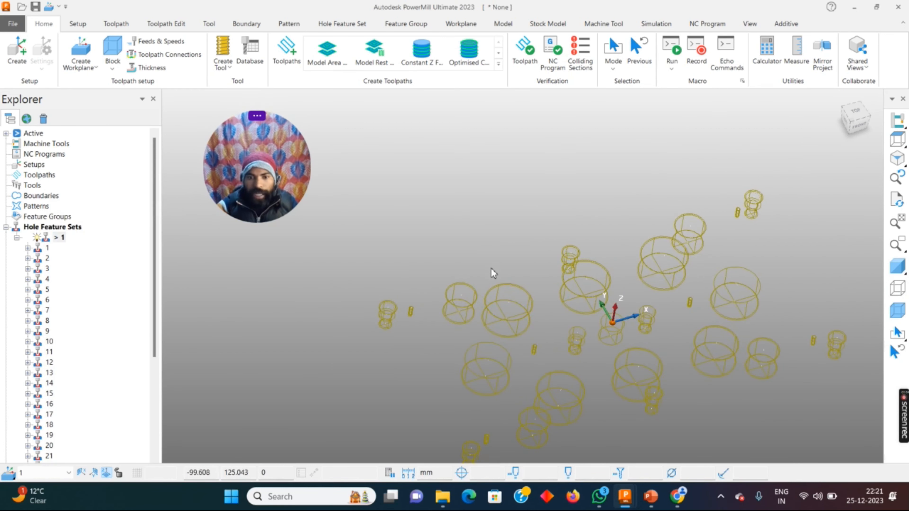
{"action": "scroll", "coordinate": [520, 298], "scroll_direction": "down", "scroll_amount": 3}
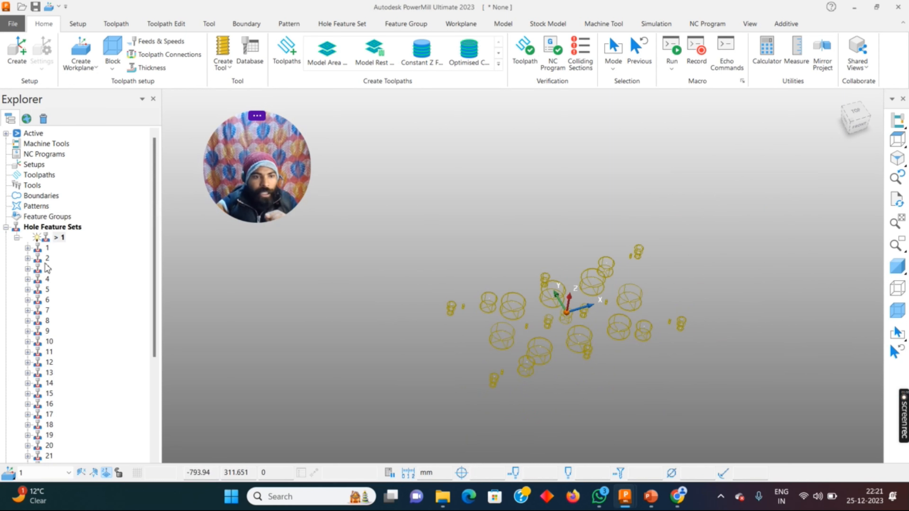
{"action": "left_click", "coordinate": [42, 249]}
{"action": "right_click", "coordinate": [42, 251]}
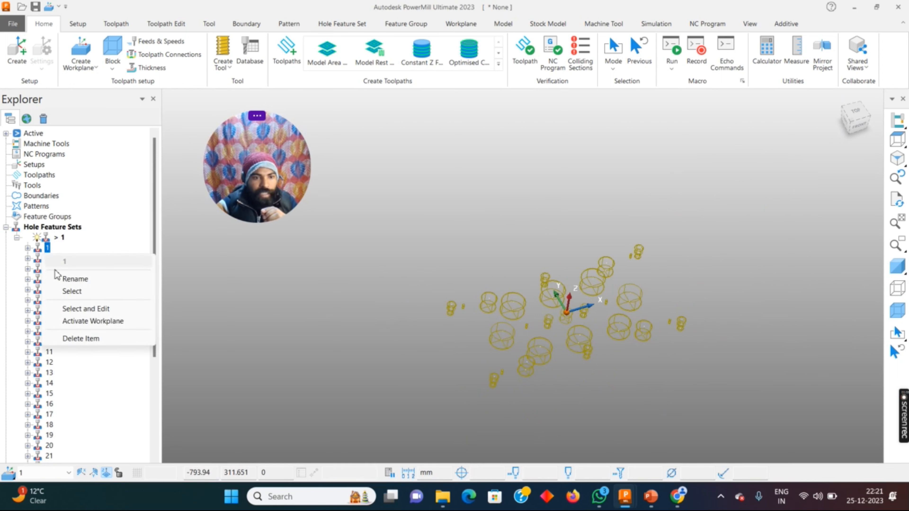
{"action": "left_click", "coordinate": [74, 292]}
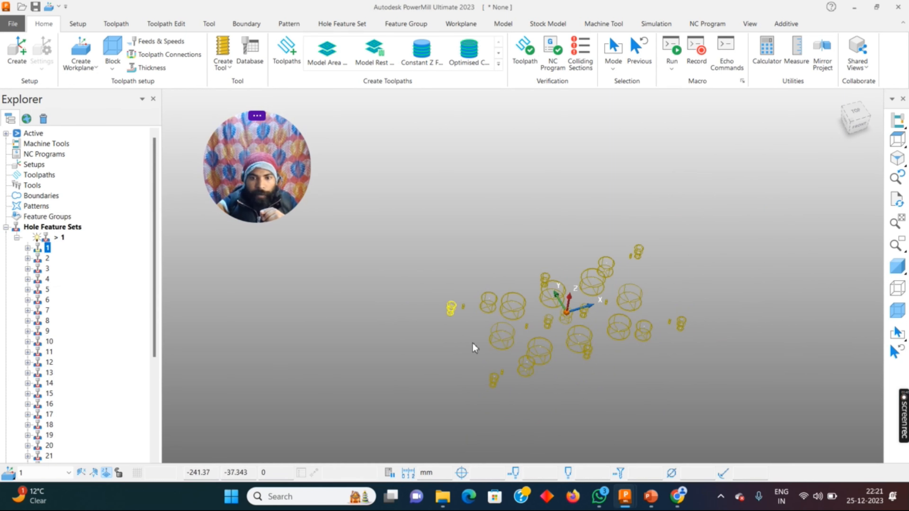
Step: Select hole 2 of the same feature set and examine its shape and position up close
{"action": "scroll", "coordinate": [483, 365], "scroll_direction": "up", "scroll_amount": 3}
{"action": "left_click", "coordinate": [48, 258]}
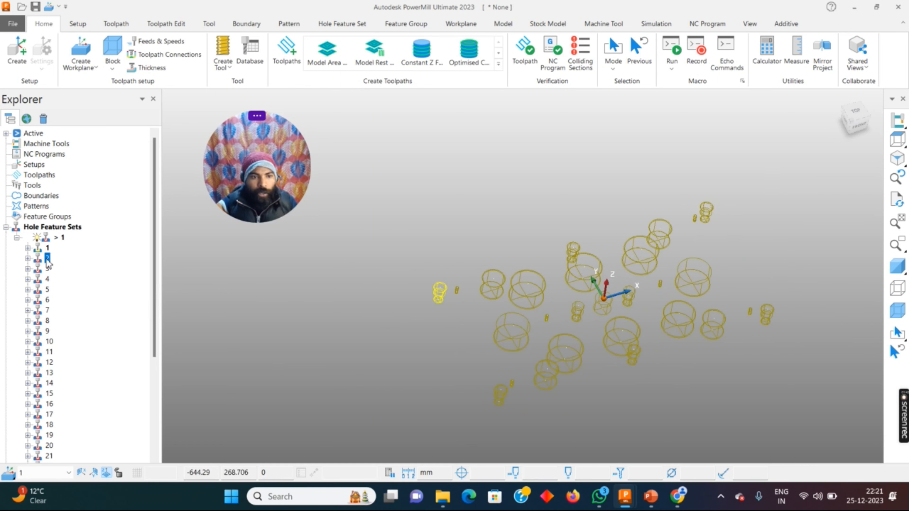
{"action": "right_click", "coordinate": [47, 265]}
{"action": "left_click", "coordinate": [76, 305]}
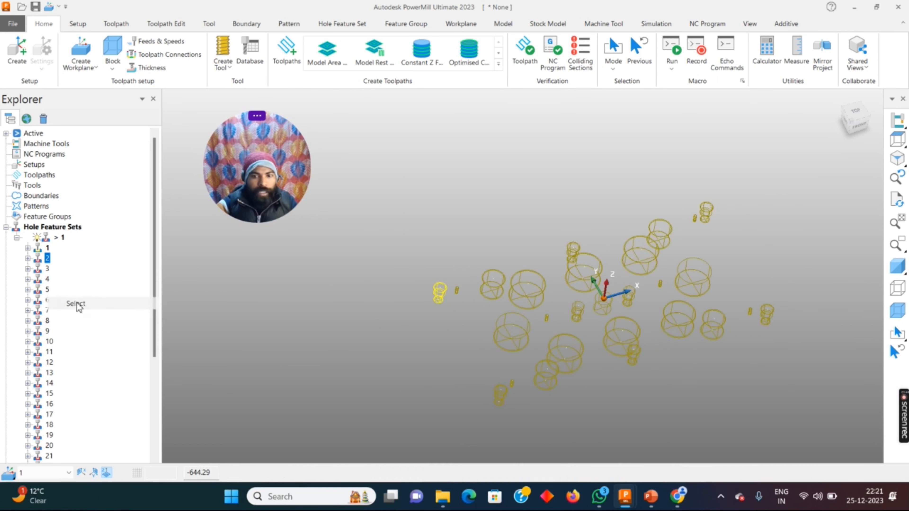
{"action": "scroll", "coordinate": [389, 316], "scroll_direction": "down", "scroll_amount": 2}
{"action": "scroll", "coordinate": [634, 243], "scroll_direction": "up", "scroll_amount": 3}
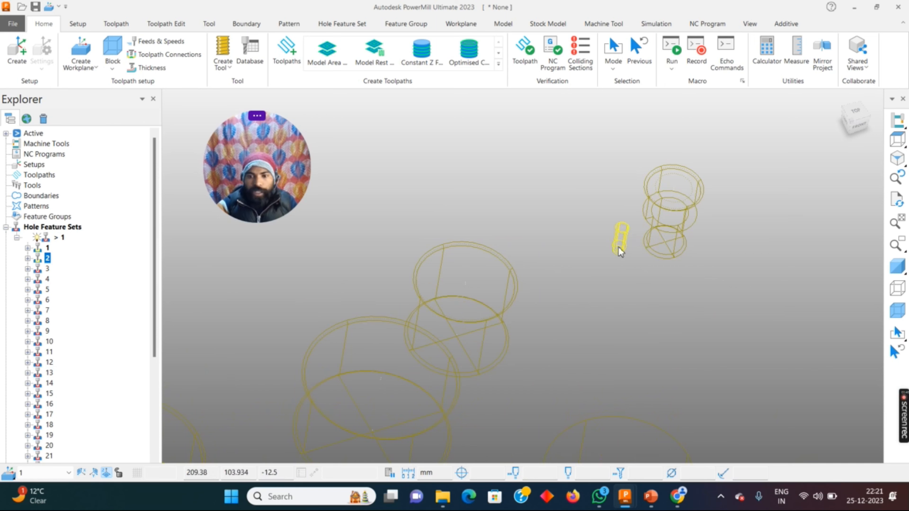
{"action": "scroll", "coordinate": [618, 247], "scroll_direction": "down", "scroll_amount": 2}
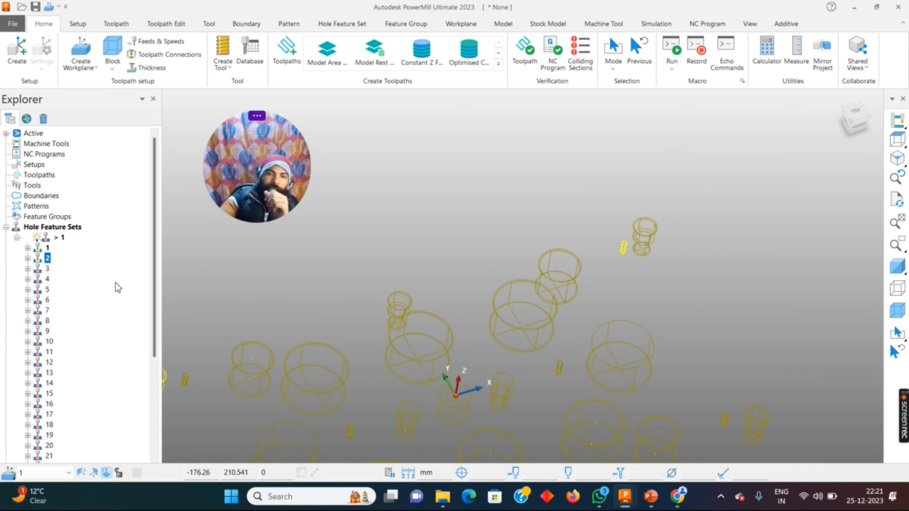
Step: Collapse the hole list of feature set 1 and restore the plate's shaded display
{"action": "left_click_drag", "start_coordinate": [271, 152], "coordinate": [117, 329]}
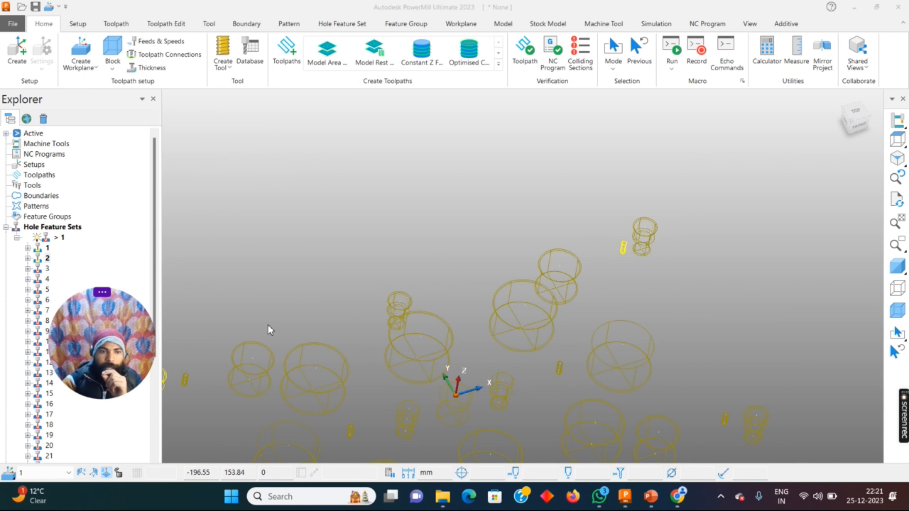
{"action": "scroll", "coordinate": [377, 304], "scroll_direction": "down", "scroll_amount": 2}
{"action": "scroll", "coordinate": [332, 300], "scroll_direction": "down", "scroll_amount": 3}
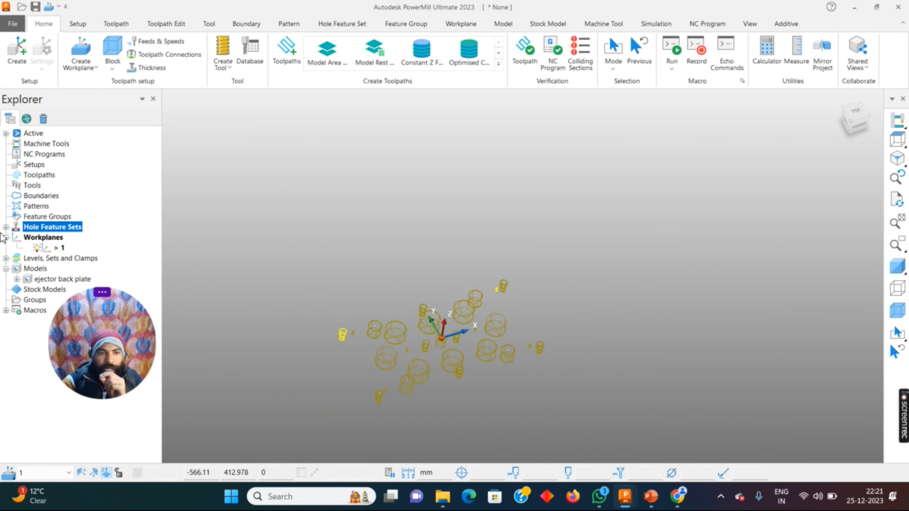
{"action": "left_click", "coordinate": [5, 227]}
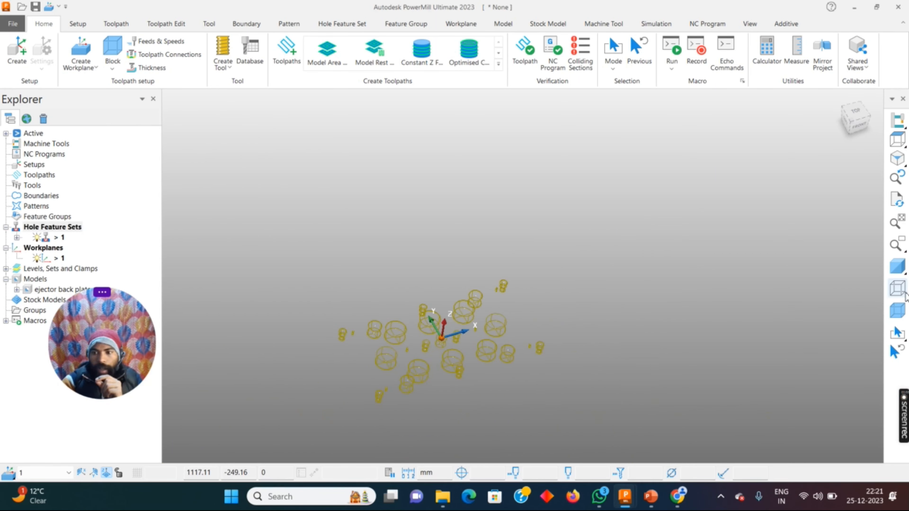
{"action": "left_click", "coordinate": [896, 288]}
{"action": "left_click", "coordinate": [896, 288]}
{"action": "left_click", "coordinate": [897, 266]}
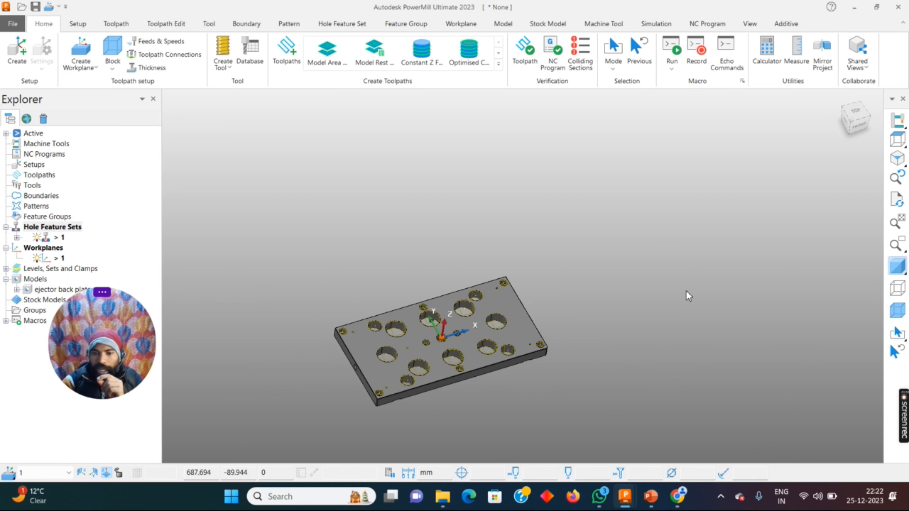
{"action": "scroll", "coordinate": [582, 330], "scroll_direction": "up", "scroll_amount": 5}
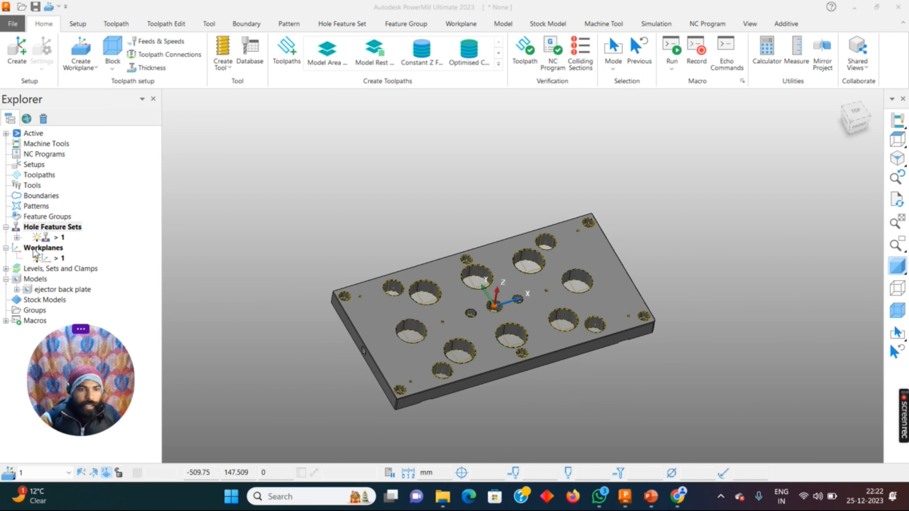
Step: Hide hole feature set 1 so that only the shaded plate is drawn
{"action": "left_click", "coordinate": [37, 238]}
{"action": "scroll", "coordinate": [469, 338], "scroll_direction": "up", "scroll_amount": 5}
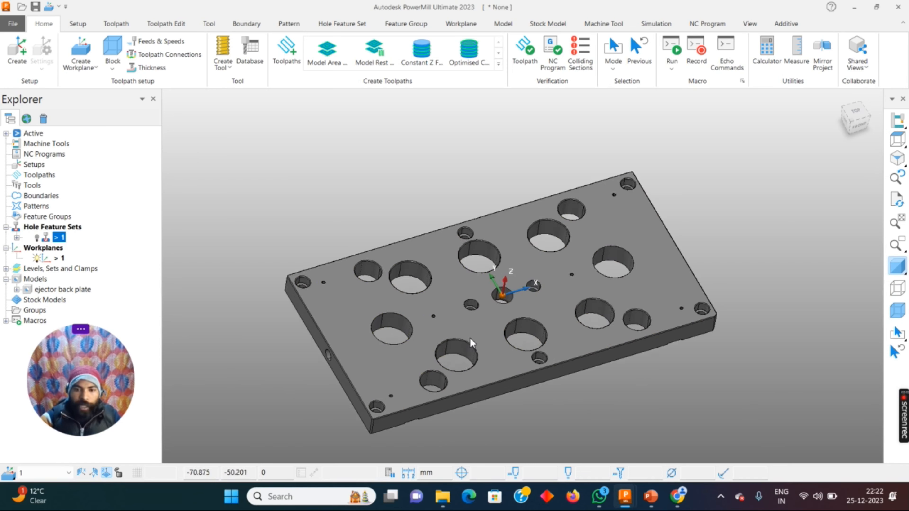
{"action": "scroll", "coordinate": [560, 333], "scroll_direction": "down", "scroll_amount": 5}
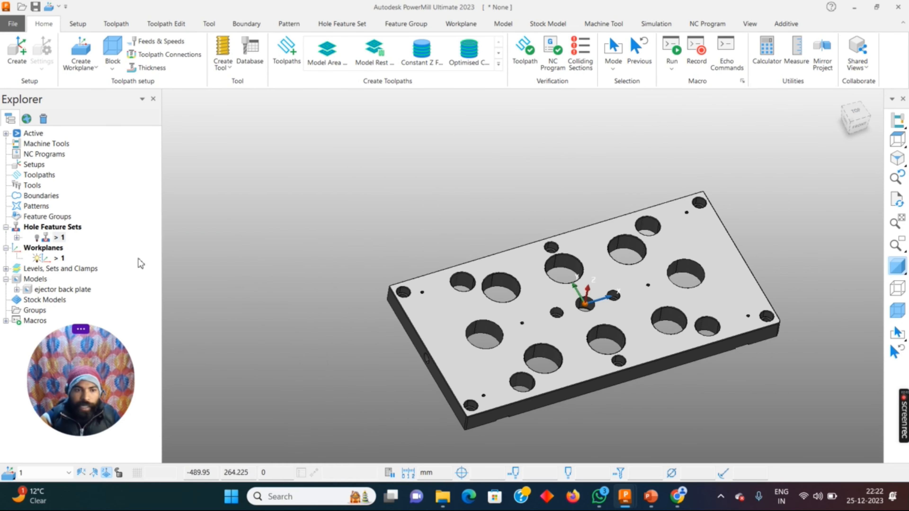
Step: Create holes from Curves instead of Model, and close the hole editor without changing the geometry
{"action": "right_click", "coordinate": [56, 228]}
{"action": "left_click", "coordinate": [90, 274]}
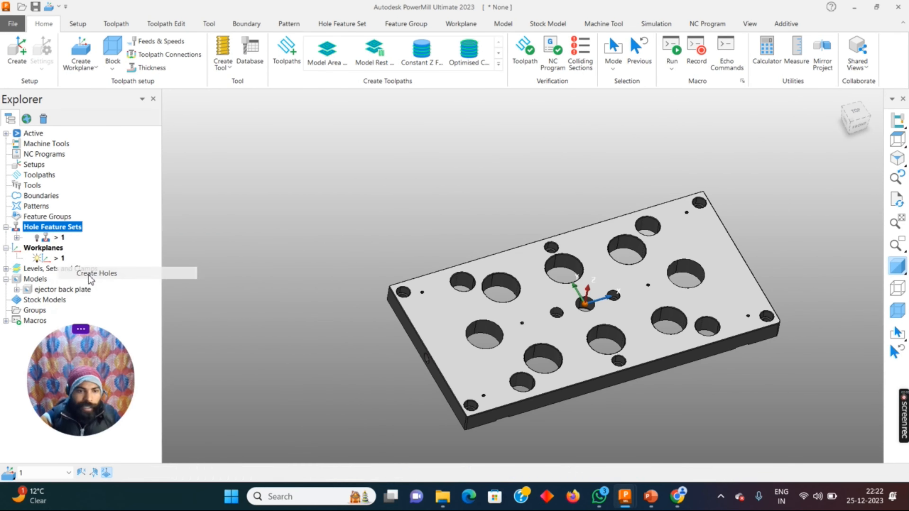
{"action": "left_click", "coordinate": [200, 137]}
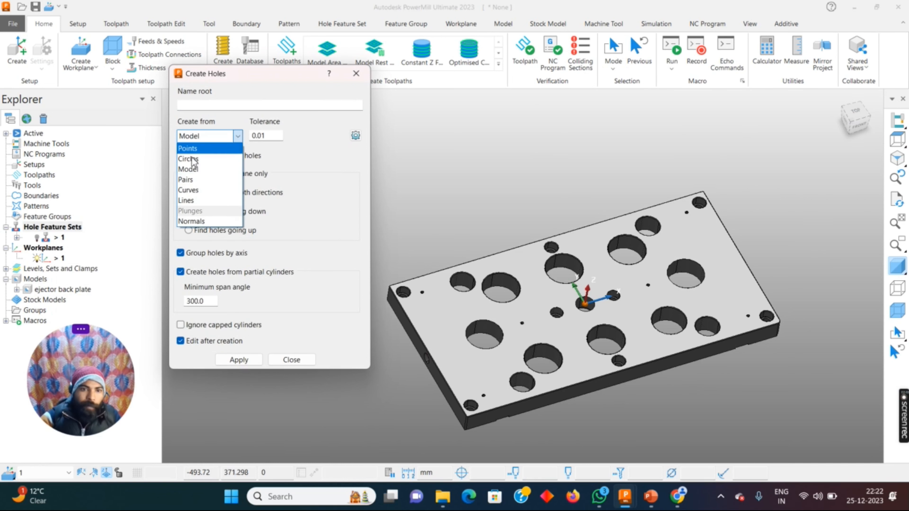
{"action": "left_click", "coordinate": [205, 195]}
{"action": "left_click", "coordinate": [237, 360]}
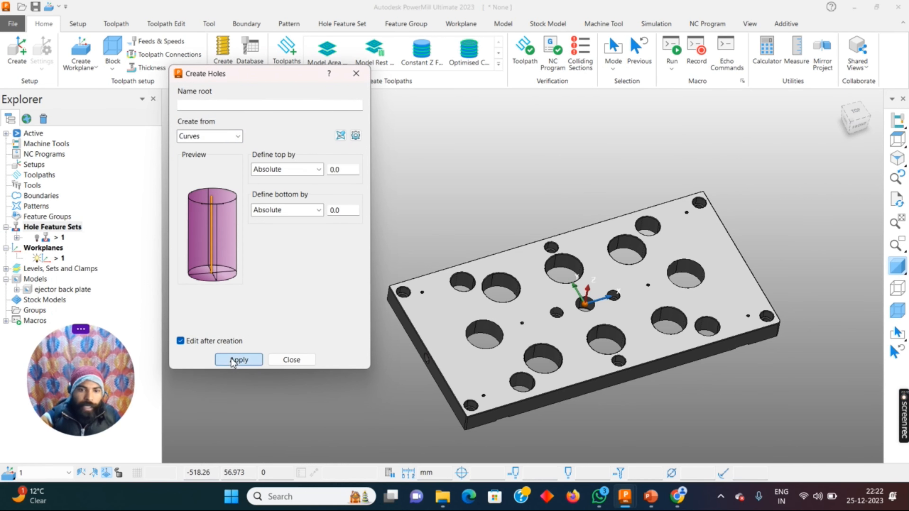
{"action": "scroll", "coordinate": [702, 345], "scroll_direction": "down", "scroll_amount": 3}
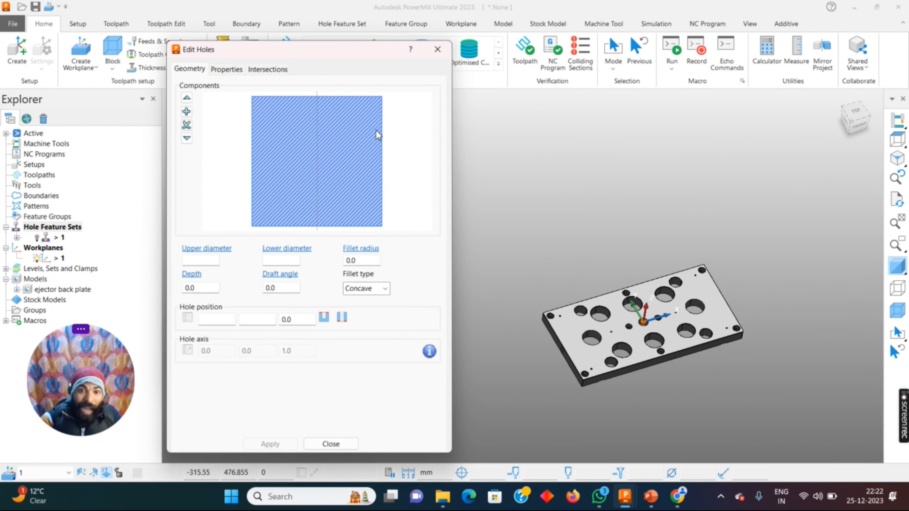
{"action": "left_click", "coordinate": [330, 443]}
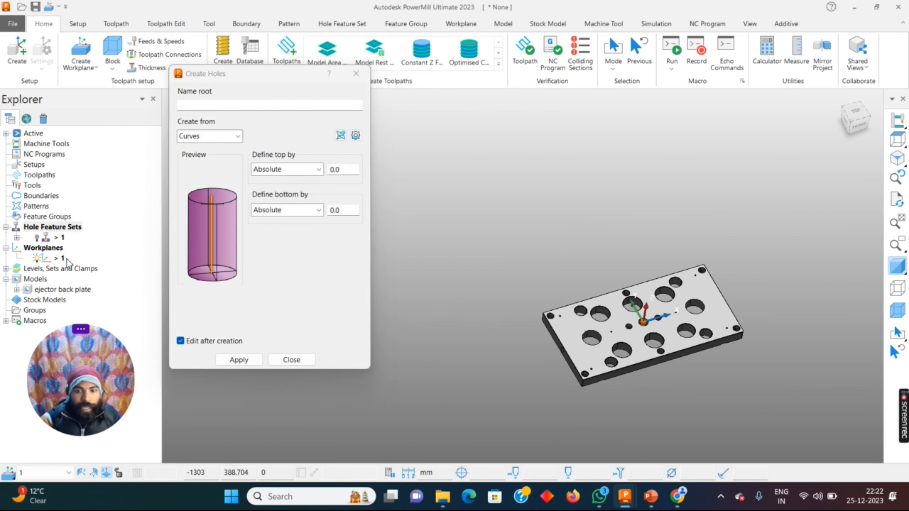
Step: Display hole feature set 1 again to check it, and delete all hole feature sets
{"action": "scroll", "coordinate": [662, 321], "scroll_direction": "up", "scroll_amount": 2}
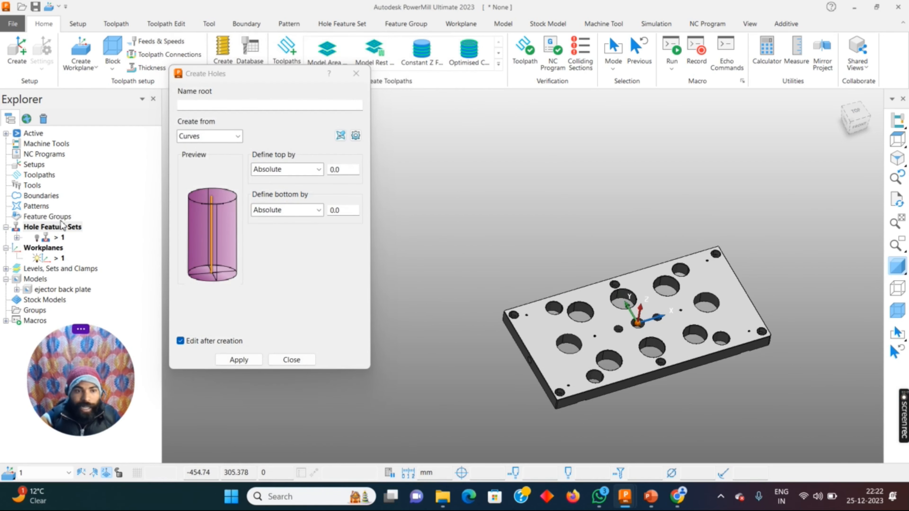
{"action": "left_click", "coordinate": [43, 236]}
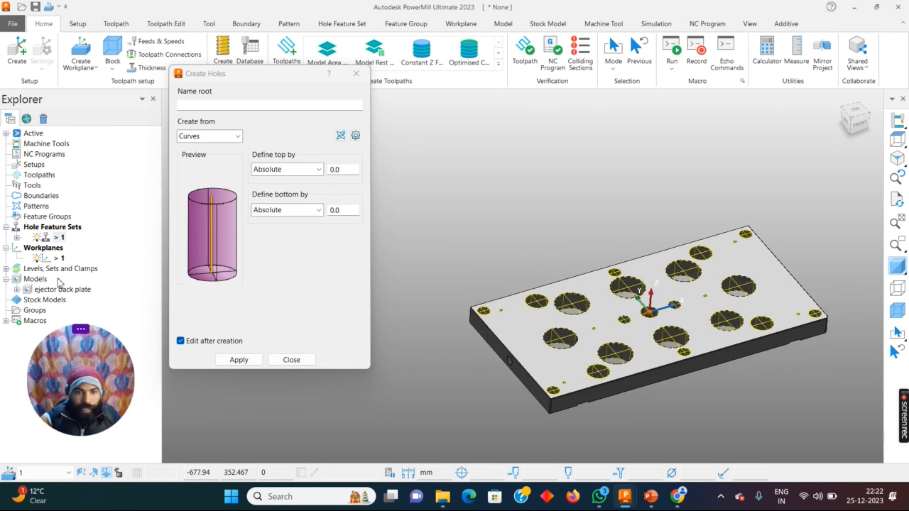
{"action": "right_click", "coordinate": [50, 227]}
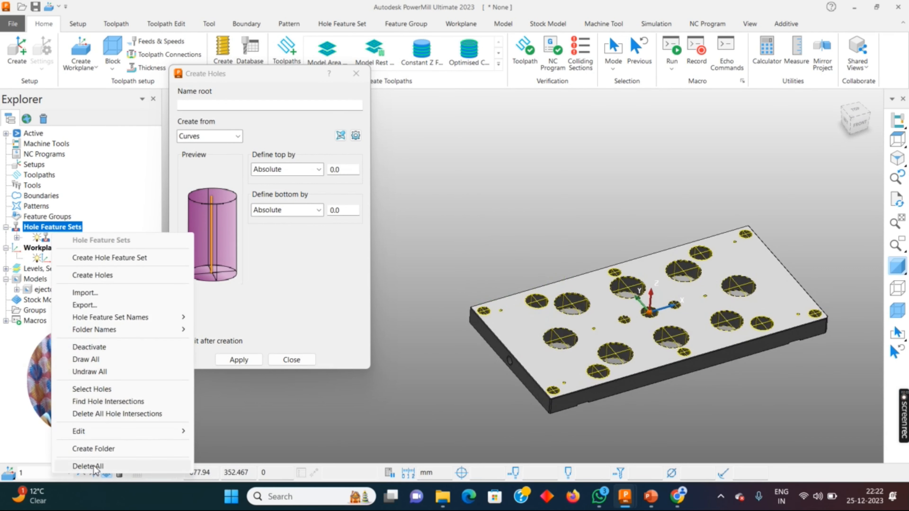
{"action": "left_click", "coordinate": [86, 464]}
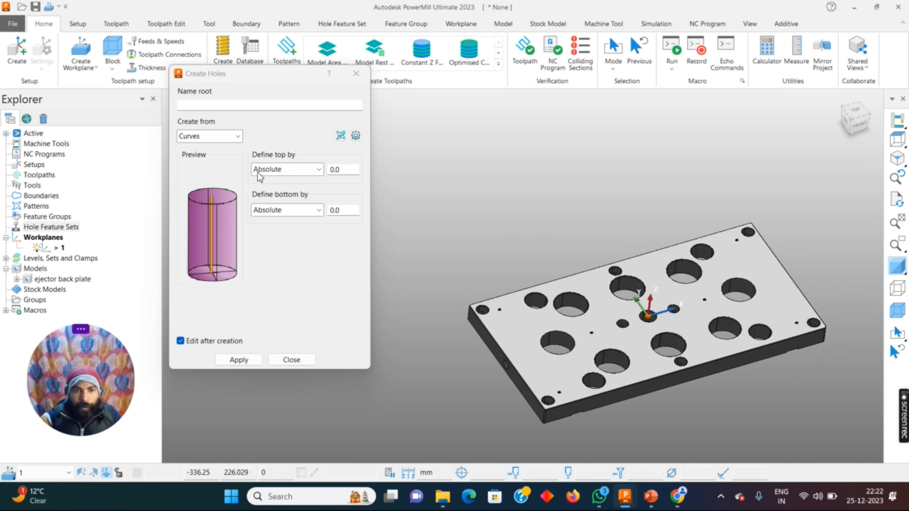
Step: Create a fresh set of holes from Curves, close the hole dialogs, and hide the plate's shading to inspect the holes
{"action": "left_click", "coordinate": [238, 360]}
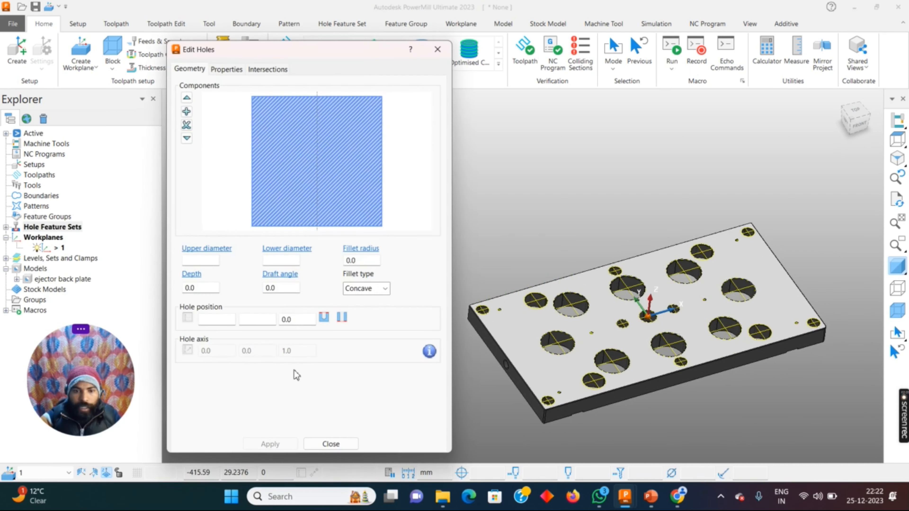
{"action": "left_click", "coordinate": [337, 447]}
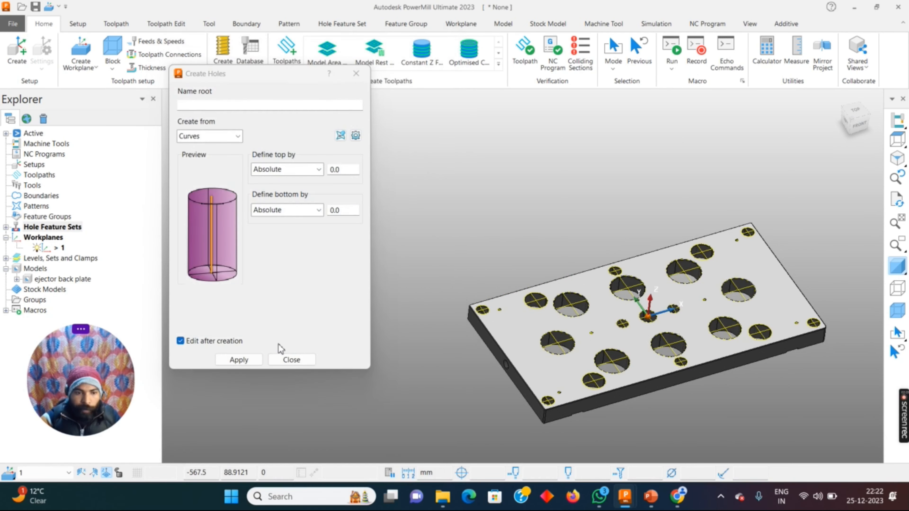
{"action": "left_click", "coordinate": [291, 359]}
{"action": "scroll", "coordinate": [585, 318], "scroll_direction": "up", "scroll_amount": 2}
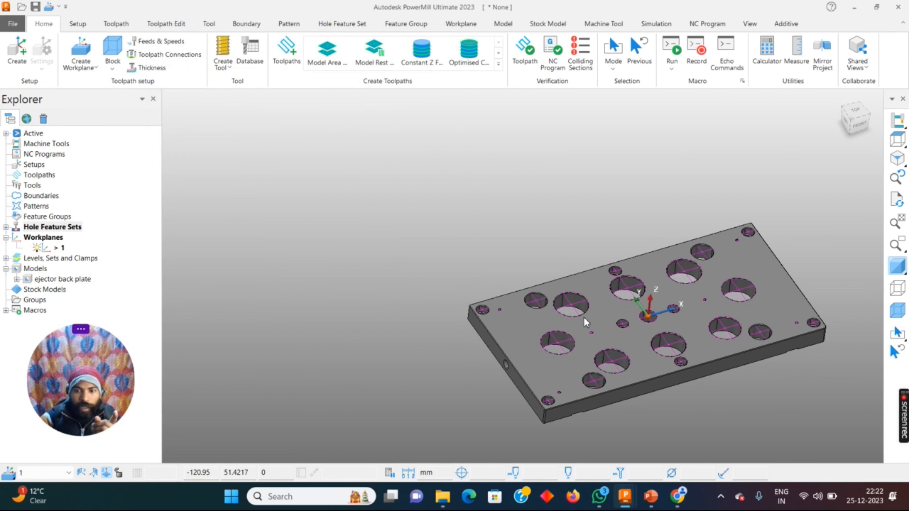
{"action": "middle_click_drag", "start_coordinate": [584, 319], "coordinate": [472, 336]}
{"action": "left_click", "coordinate": [896, 265]}
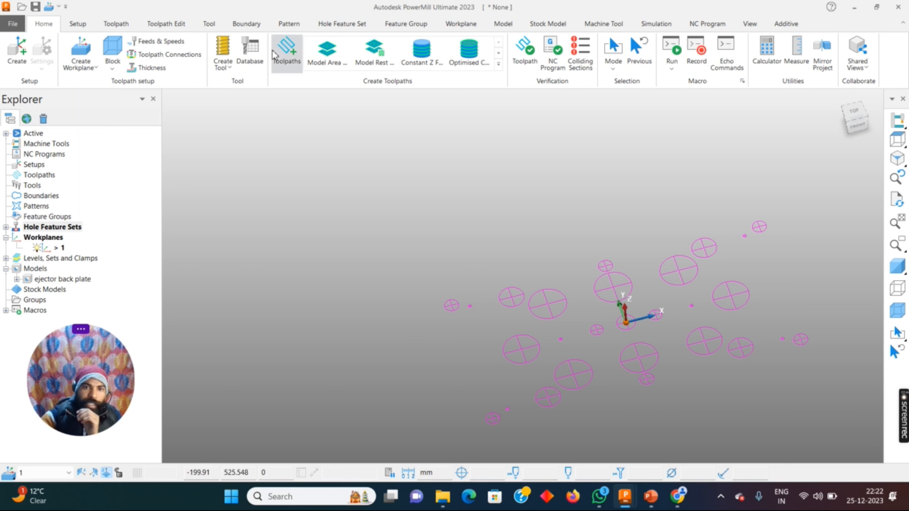
Step: Create a drilling toolpath with the Deep Drill strategy
{"action": "left_click", "coordinate": [286, 51]}
{"action": "left_click", "coordinate": [51, 185]}
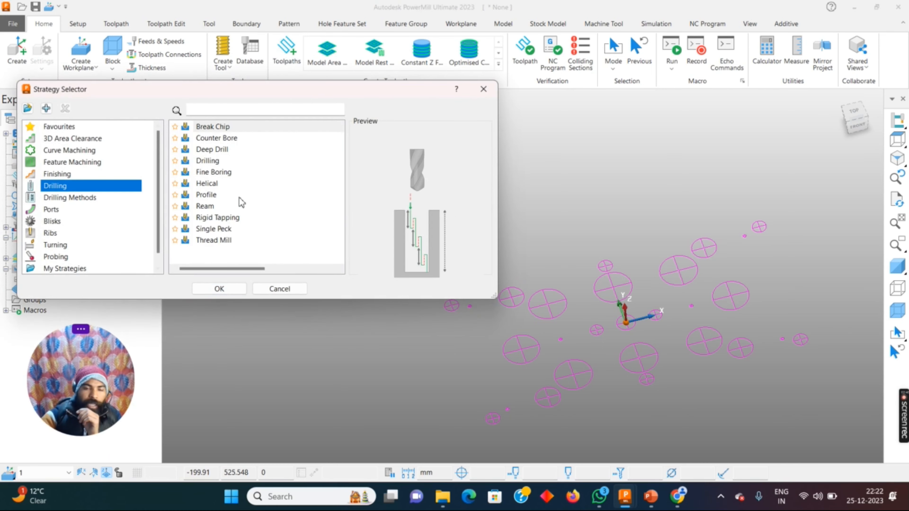
{"action": "left_click", "coordinate": [213, 150]}
{"action": "left_click", "coordinate": [225, 292]}
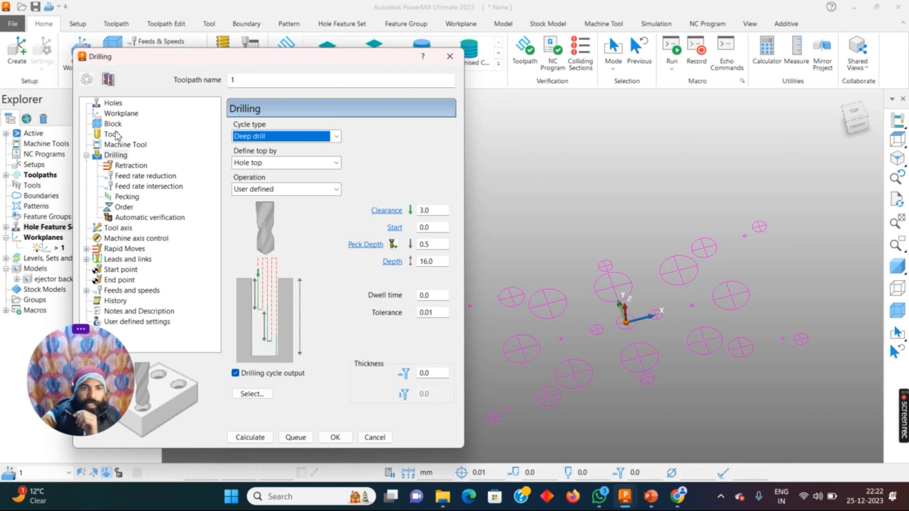
Step: Load the 2.5 mm Center drill from the tool database as the drilling toolpath's tool
{"action": "left_click", "coordinate": [112, 134]}
{"action": "left_click", "coordinate": [313, 131]}
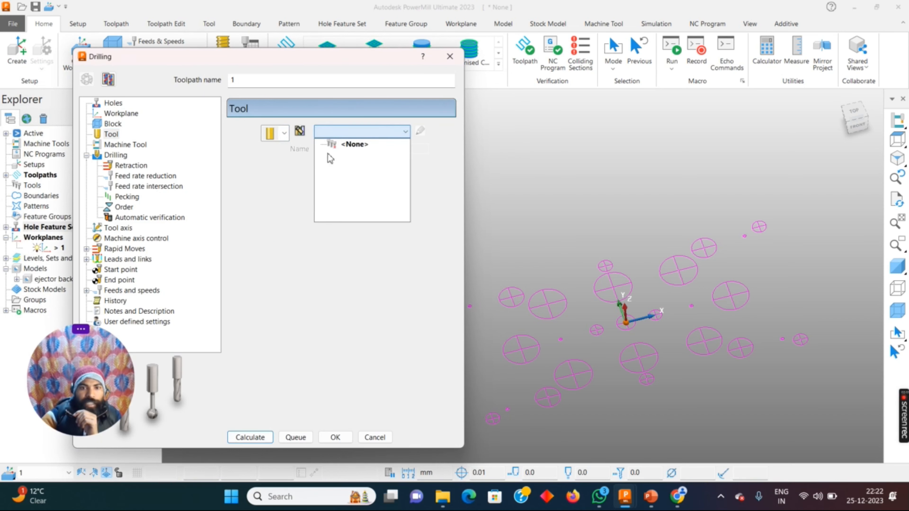
{"action": "left_click", "coordinate": [311, 132]}
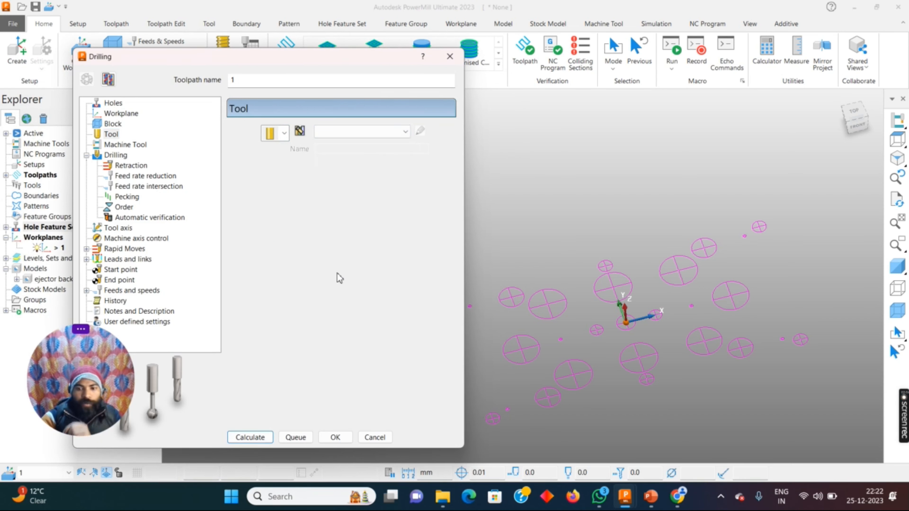
{"action": "left_click", "coordinate": [299, 131]}
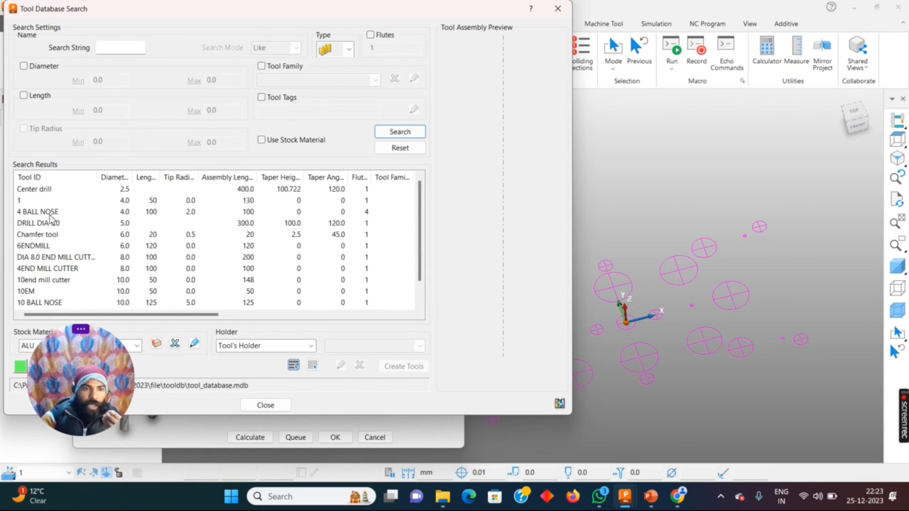
{"action": "left_click", "coordinate": [46, 189]}
{"action": "left_click", "coordinate": [404, 366]}
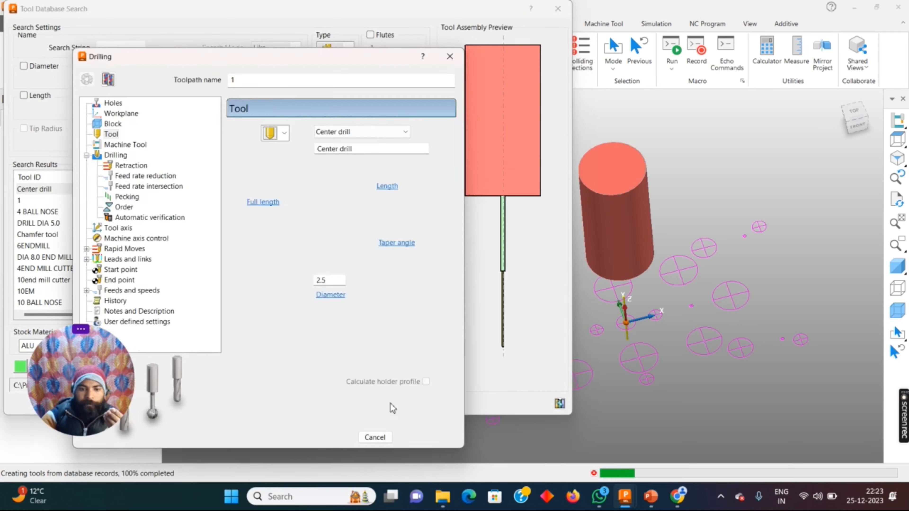
{"action": "left_click", "coordinate": [266, 405]}
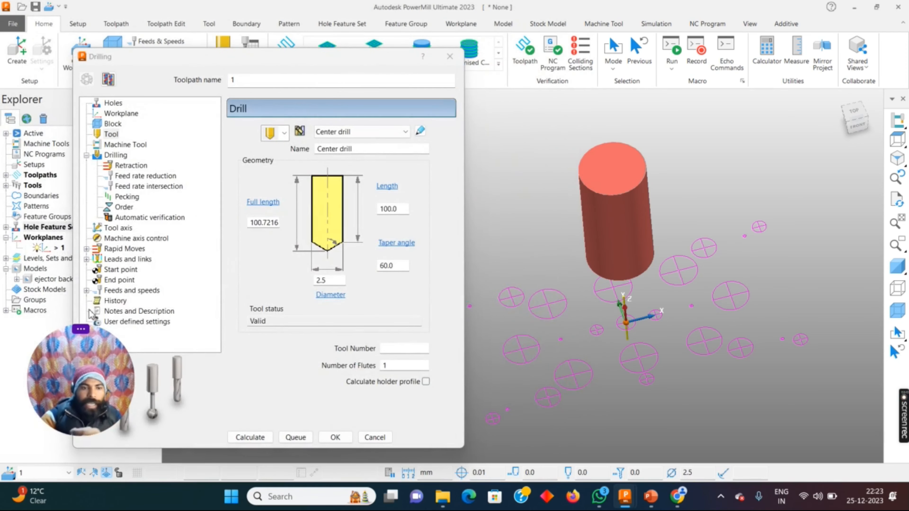
Step: Use feature set 1 for the toolpath's holes with Model as the creation source, and turn the plate's shading back on
{"action": "left_click_drag", "start_coordinate": [87, 359], "coordinate": [58, 427]}
{"action": "left_click", "coordinate": [112, 103]}
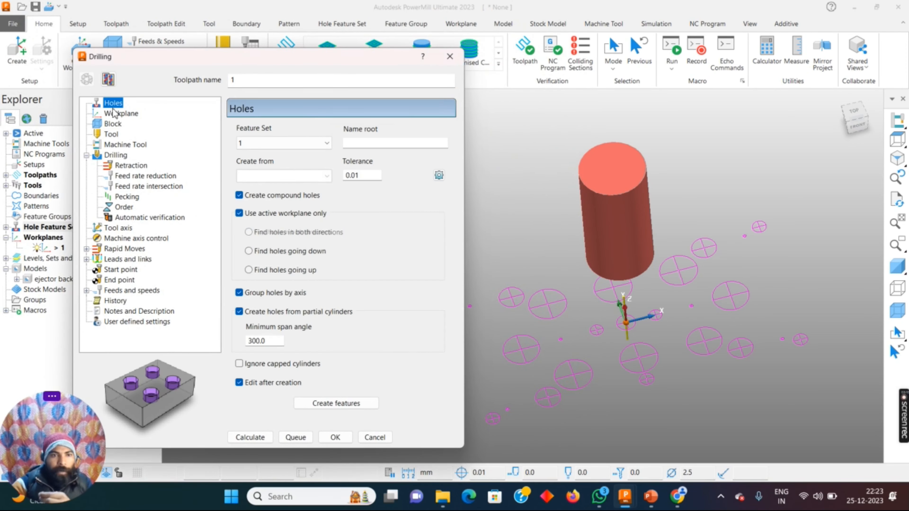
{"action": "left_click", "coordinate": [255, 146]}
{"action": "left_click", "coordinate": [255, 147]}
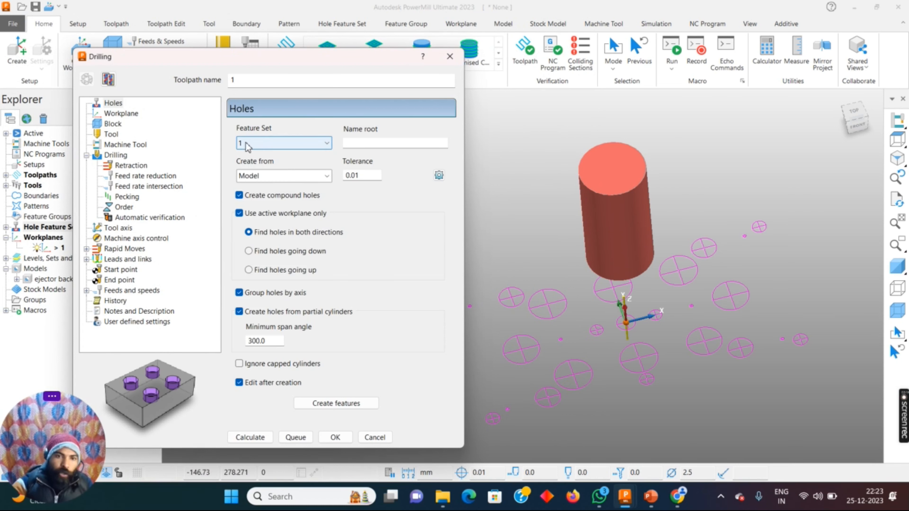
{"action": "scroll", "coordinate": [652, 286], "scroll_direction": "down", "scroll_amount": 3}
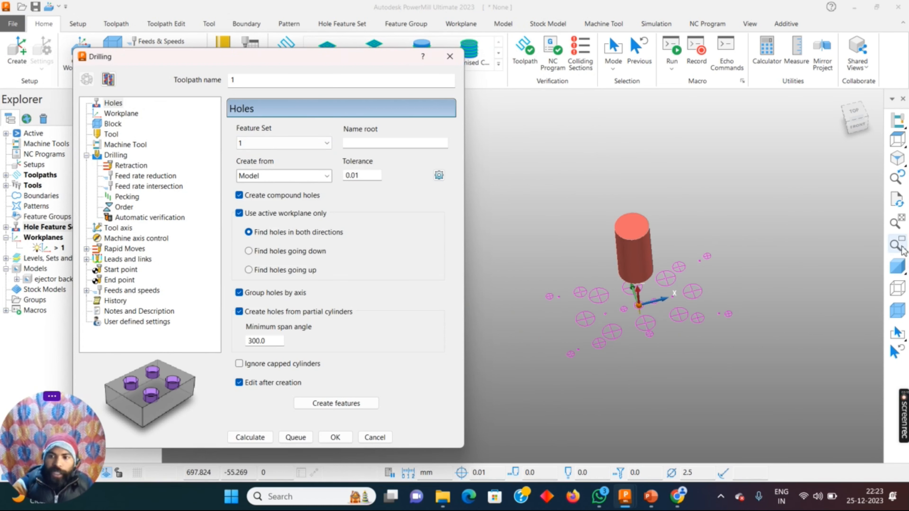
{"action": "left_click", "coordinate": [901, 268]}
{"action": "left_click", "coordinate": [274, 176]}
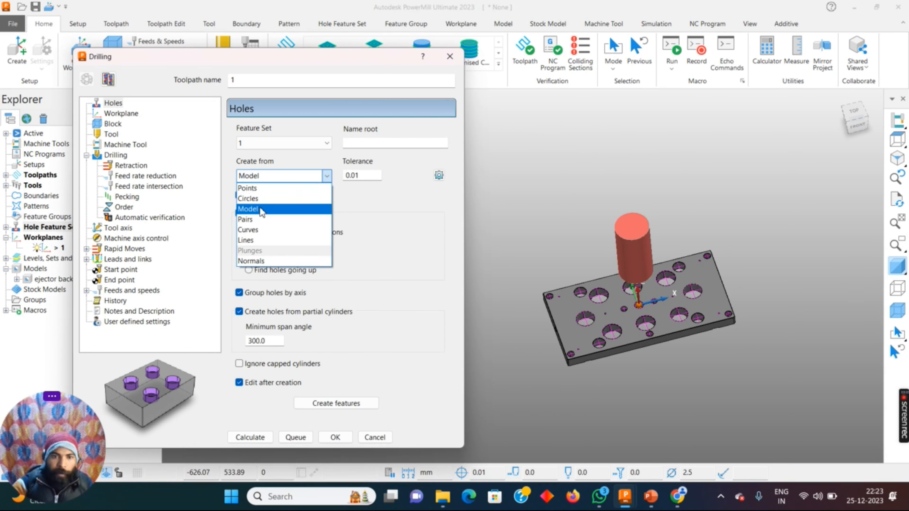
{"action": "left_click", "coordinate": [261, 209]}
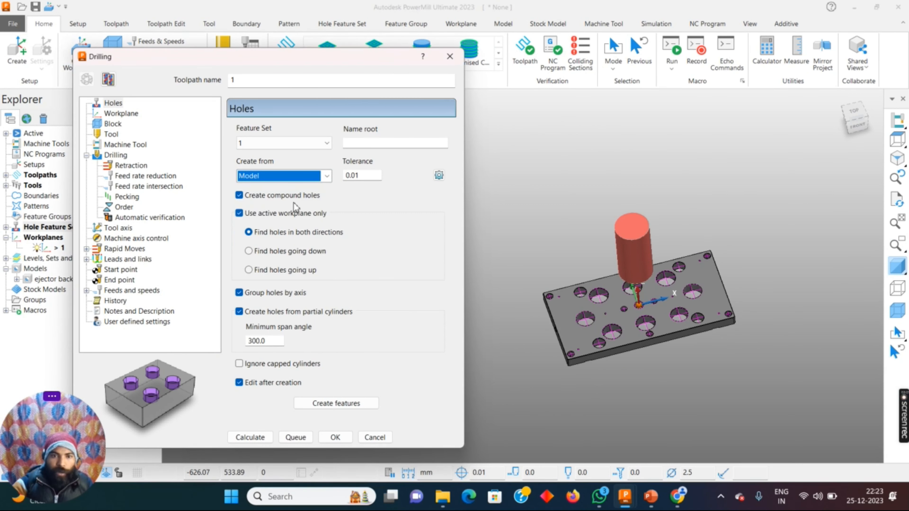
Step: Set the deep drill cycle's peck depth and depth both to 1.0 mm and calculate the toolpath
{"action": "left_click", "coordinate": [111, 116]}
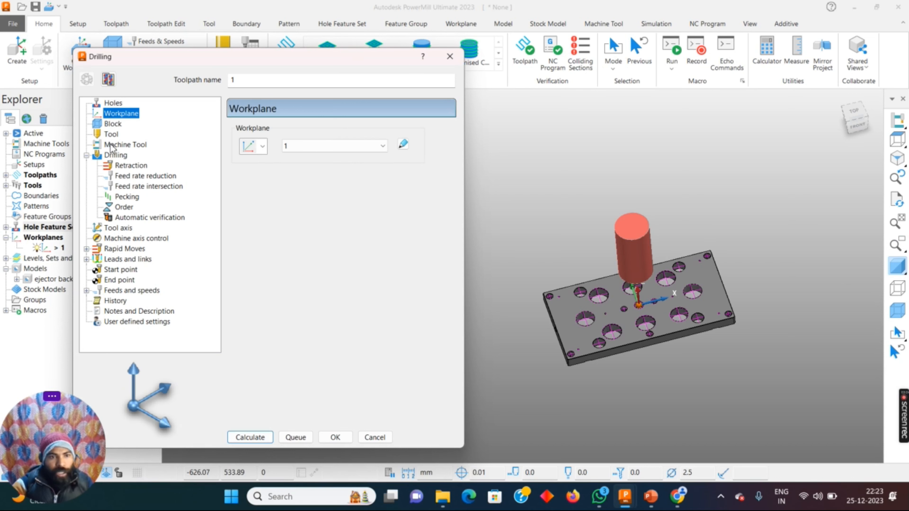
{"action": "key", "text": "Down"}
{"action": "left_click", "coordinate": [108, 155]}
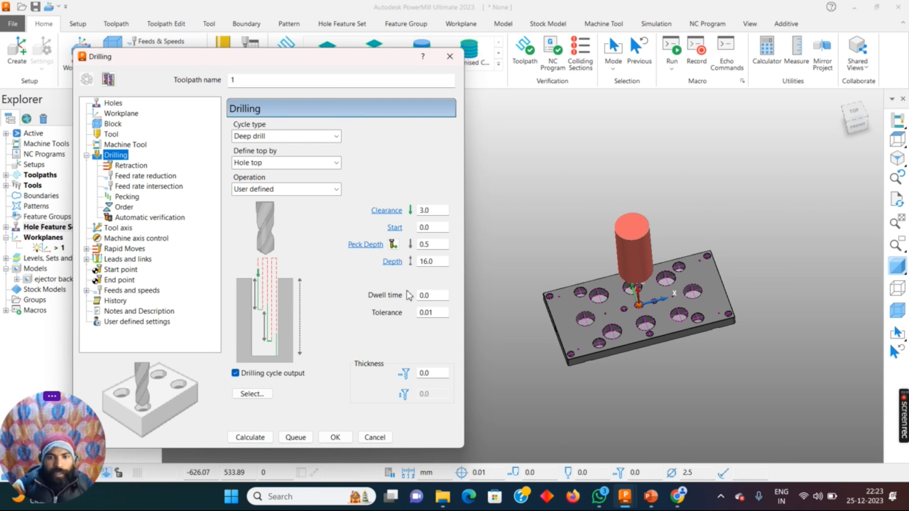
{"action": "double_click", "coordinate": [436, 263]}
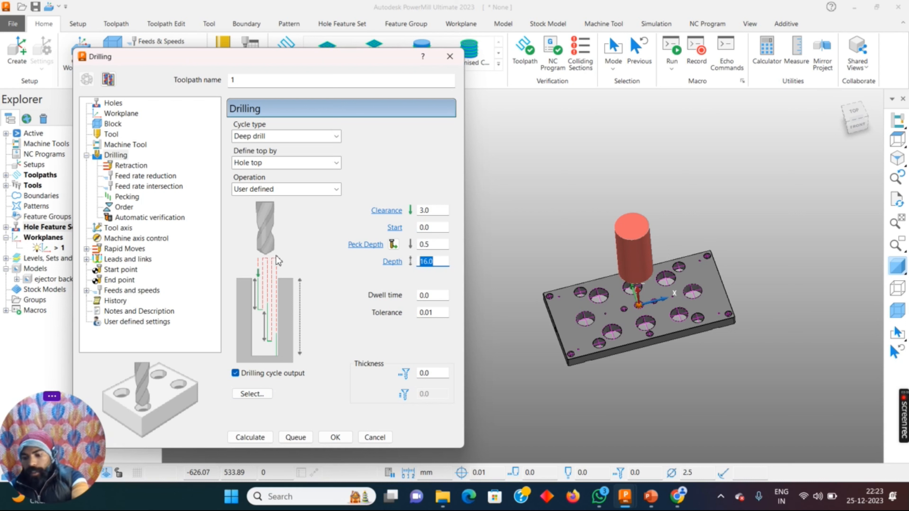
{"action": "type", "text": "0.5"}
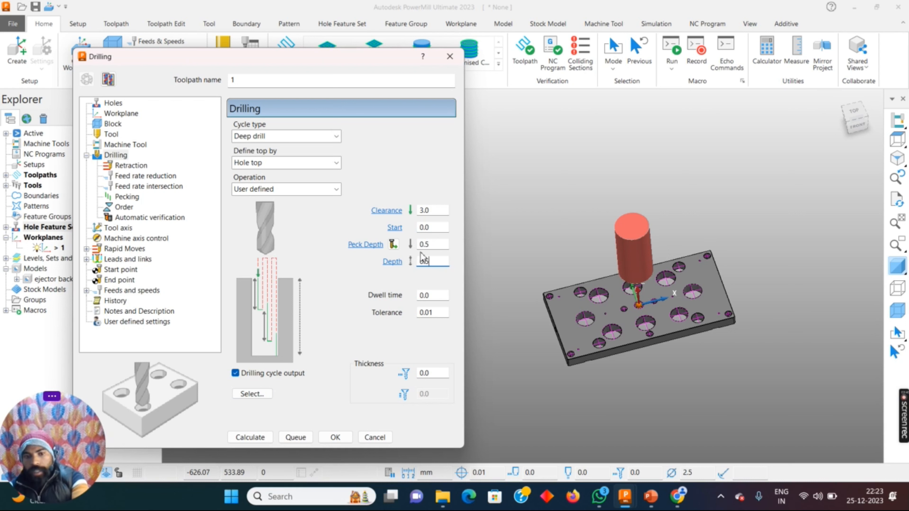
{"action": "left_click_drag", "start_coordinate": [435, 248], "coordinate": [421, 266]}
{"action": "type", "text": "1.0"}
{"action": "double_click", "coordinate": [422, 266]}
{"action": "type", "text": "1"}
{"action": "key", "text": "Return"}
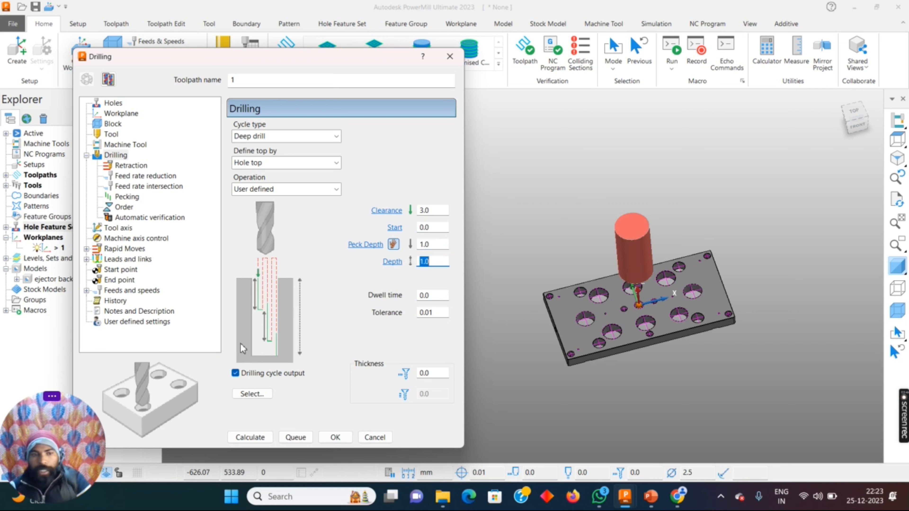
{"action": "left_click", "coordinate": [246, 435]}
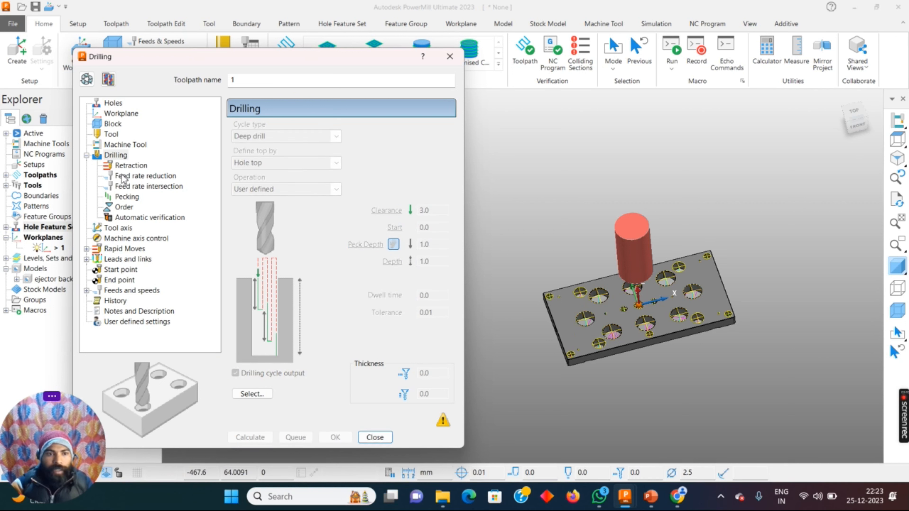
Step: Reopen the toolpath for editing, calculate its rapid move heights from workplane 1, recalculate the toolpath, and close the dialog
{"action": "left_click", "coordinate": [125, 249]}
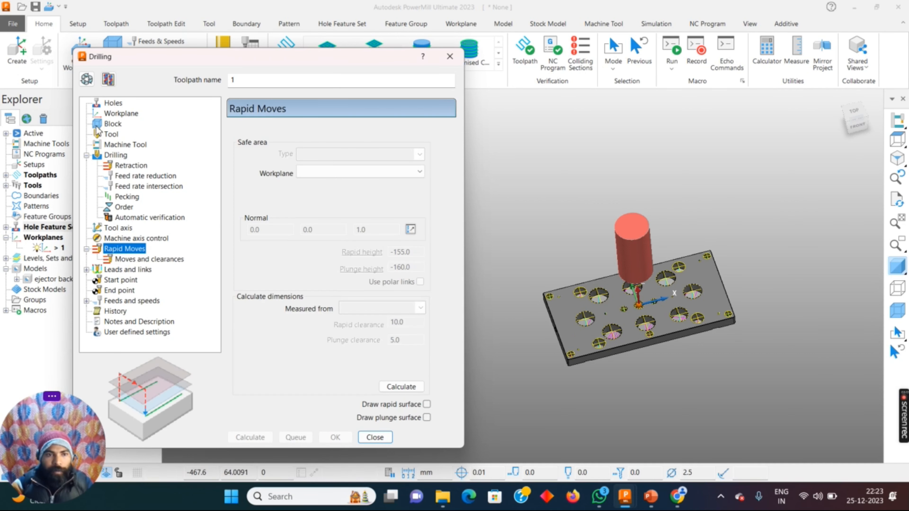
{"action": "left_click", "coordinate": [87, 79]}
{"action": "left_click", "coordinate": [318, 171]}
{"action": "left_click", "coordinate": [322, 205]}
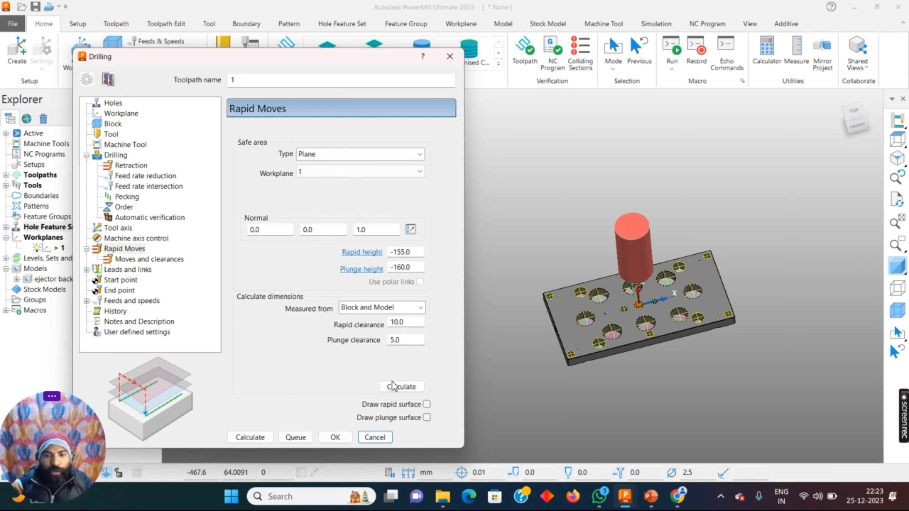
{"action": "left_click", "coordinate": [398, 386]}
{"action": "left_click", "coordinate": [249, 437]}
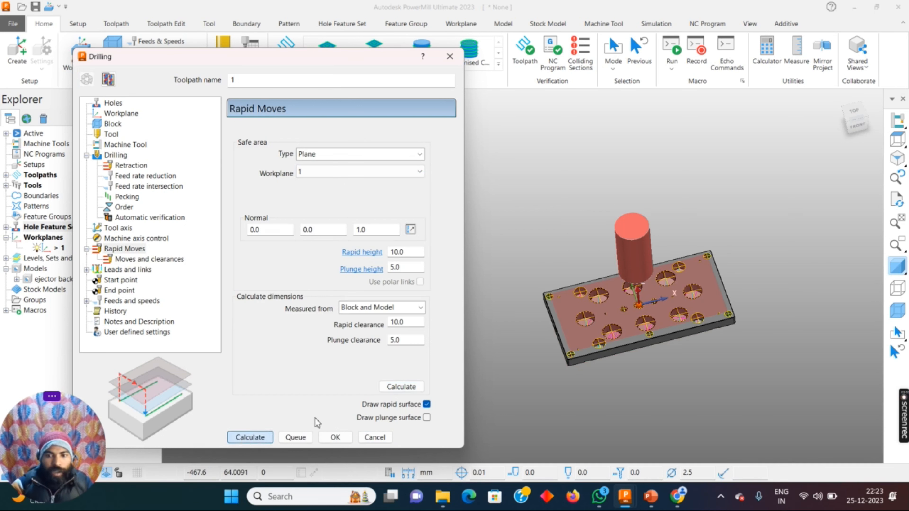
{"action": "left_click", "coordinate": [405, 386]}
{"action": "middle_click_drag", "start_coordinate": [591, 283], "coordinate": [663, 300]}
{"action": "scroll", "coordinate": [663, 301], "scroll_direction": "up", "scroll_amount": 5}
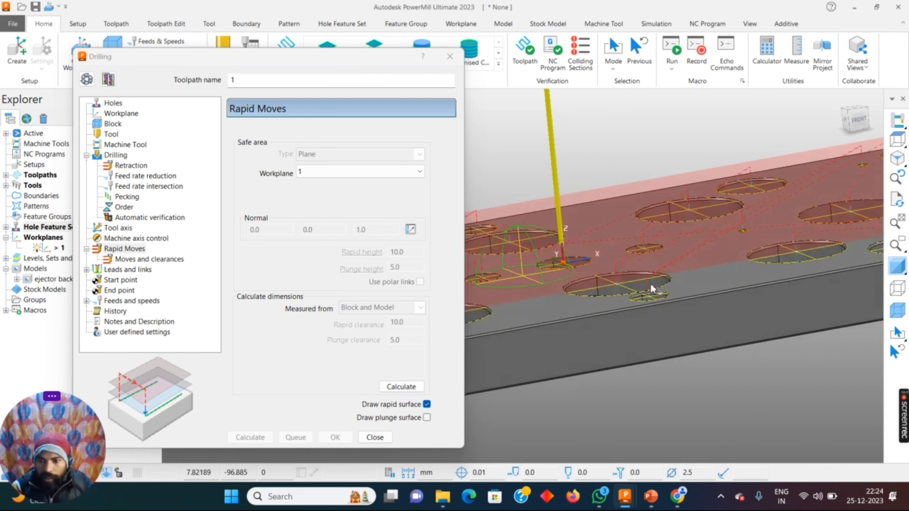
{"action": "left_click", "coordinate": [375, 437]}
{"action": "middle_click_drag", "start_coordinate": [518, 255], "coordinate": [418, 274]}
{"action": "scroll", "coordinate": [393, 283], "scroll_direction": "down", "scroll_amount": 3}
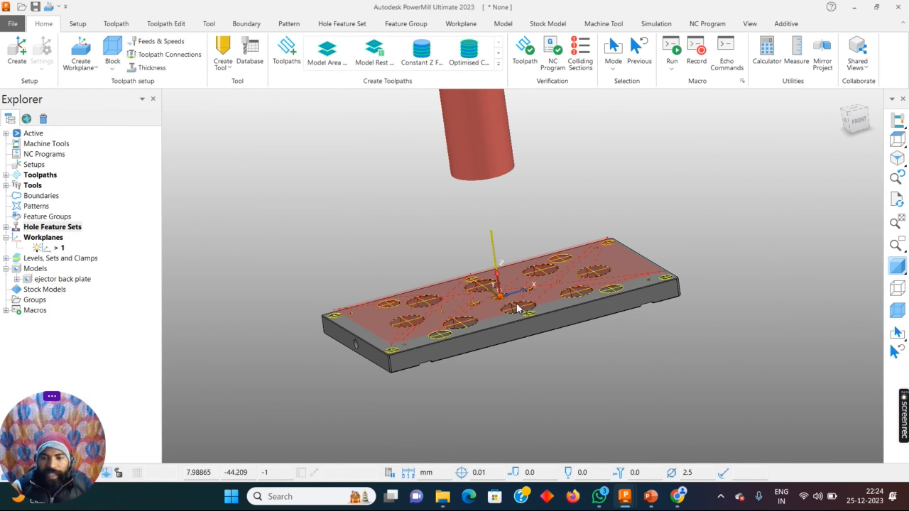
Step: Draw the toolpath's rapid and plunge surfaces and examine the rapid and plunge moves above the plate's holes
{"action": "left_click", "coordinate": [6, 228]}
{"action": "left_click", "coordinate": [6, 228]}
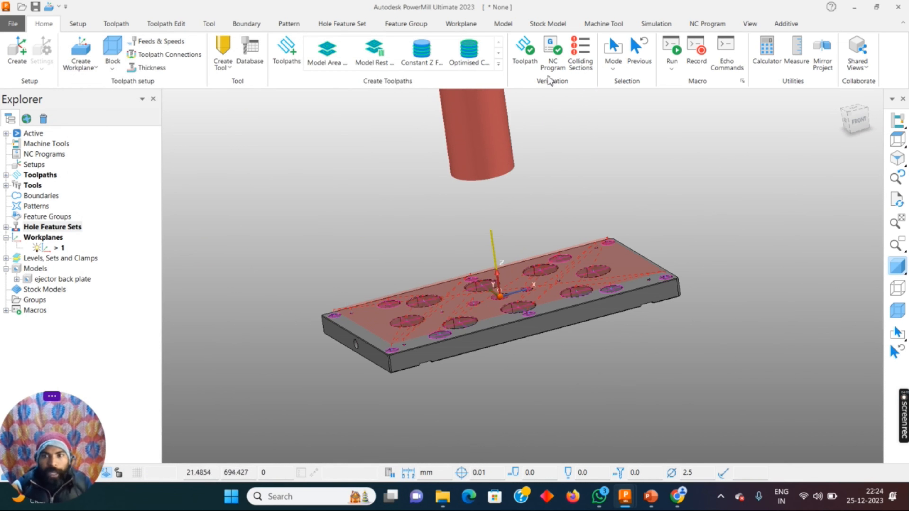
{"action": "left_click", "coordinate": [738, 26]}
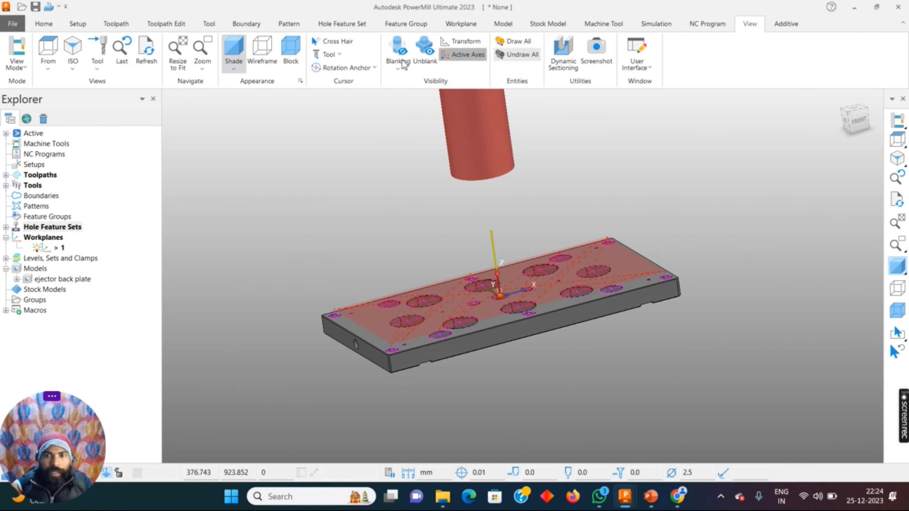
{"action": "left_click", "coordinate": [115, 23]}
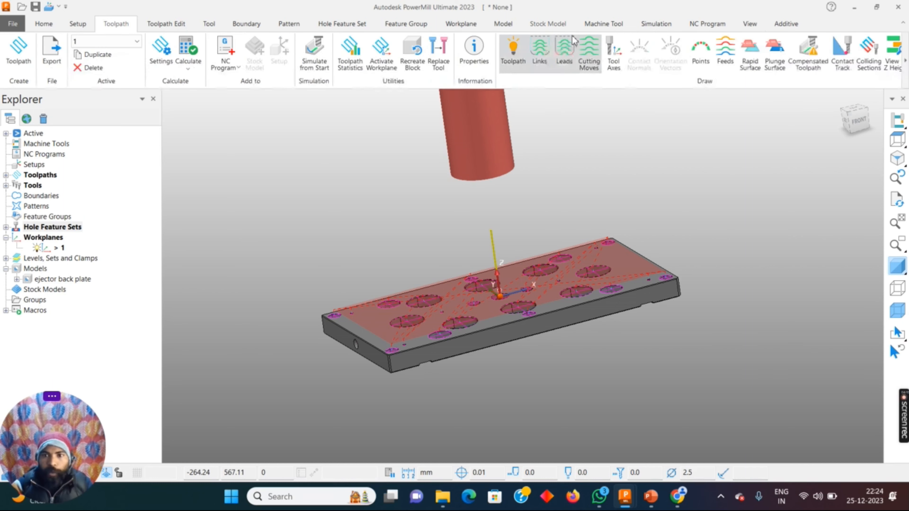
{"action": "left_click", "coordinate": [752, 65]}
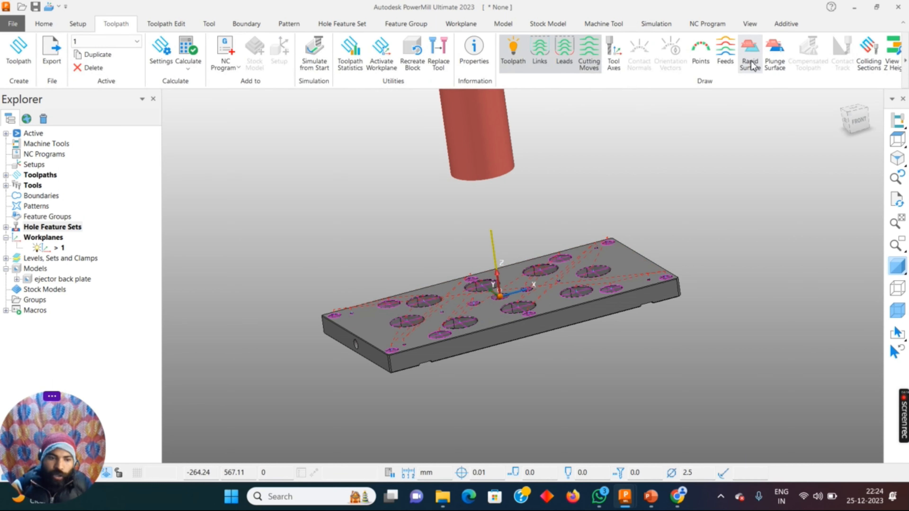
{"action": "left_click", "coordinate": [753, 65]}
{"action": "left_click", "coordinate": [774, 61]}
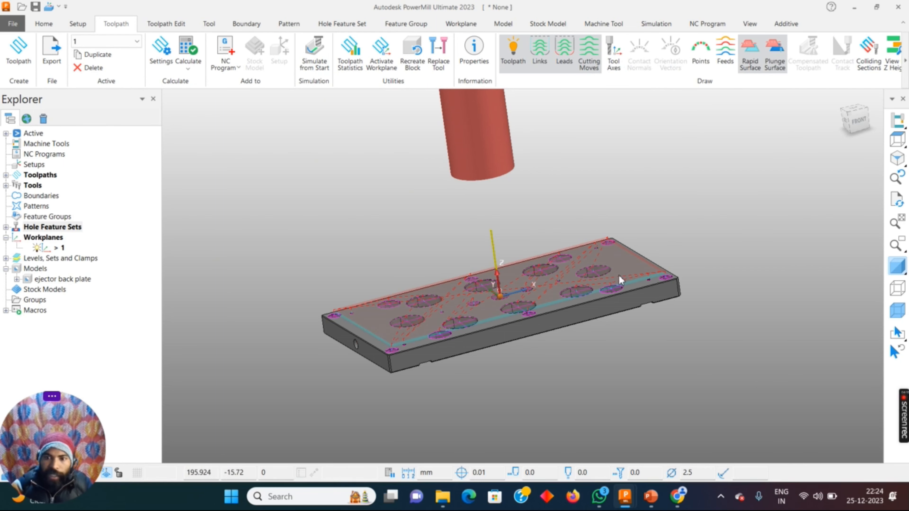
{"action": "scroll", "coordinate": [619, 273], "scroll_direction": "up", "scroll_amount": 10}
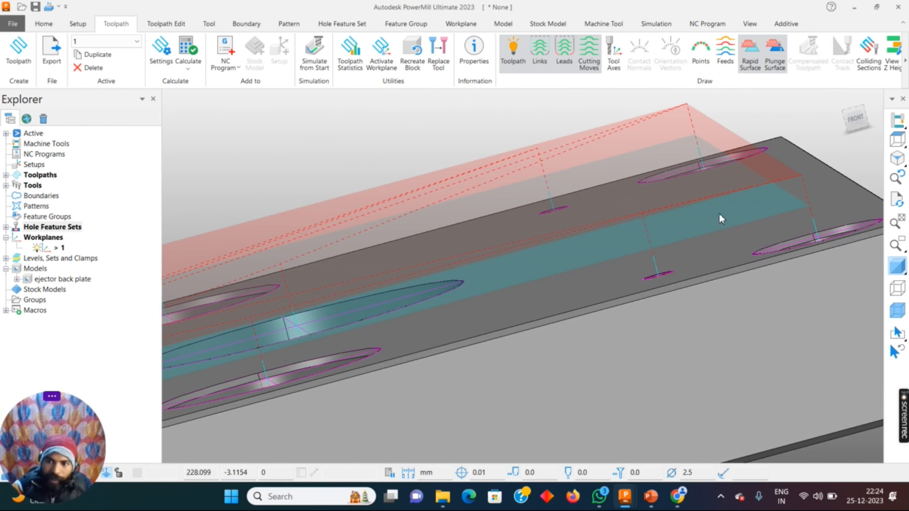
{"action": "scroll", "coordinate": [769, 219], "scroll_direction": "down", "scroll_amount": 3}
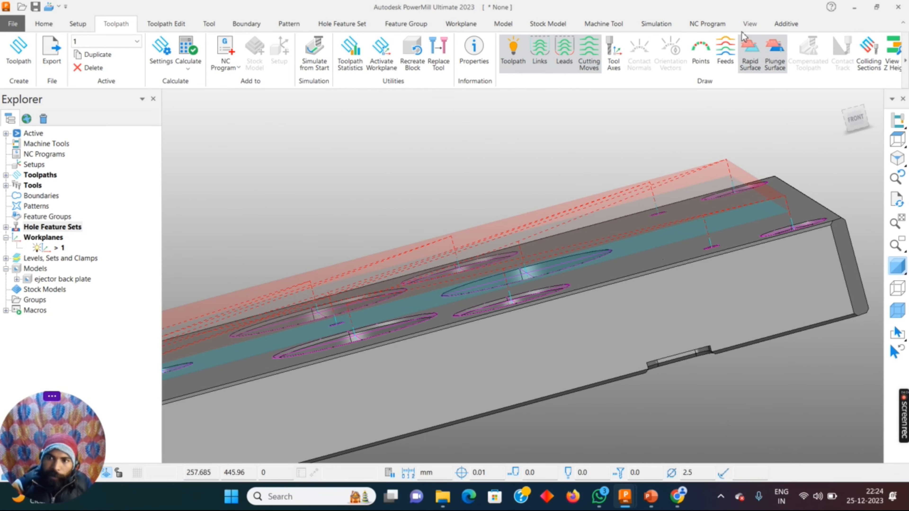
Step: Hide the toolpath's rapid and plunge surfaces
{"action": "left_click", "coordinate": [749, 54]}
{"action": "left_click", "coordinate": [775, 54]}
{"action": "scroll", "coordinate": [689, 157], "scroll_direction": "down", "scroll_amount": 2}
{"action": "scroll", "coordinate": [689, 157], "scroll_direction": "down", "scroll_amount": 3}
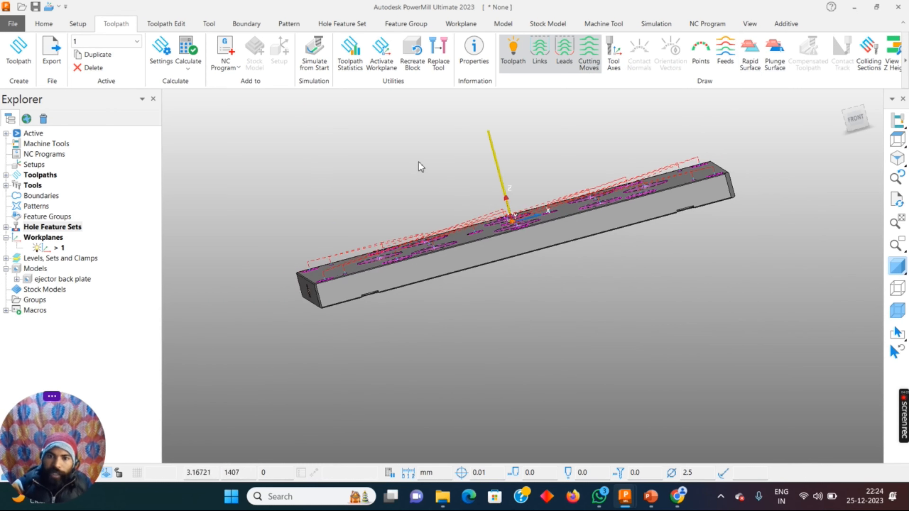
{"action": "middle_click_drag", "start_coordinate": [643, 285], "coordinate": [655, 337]}
{"action": "left_click", "coordinate": [896, 157]}
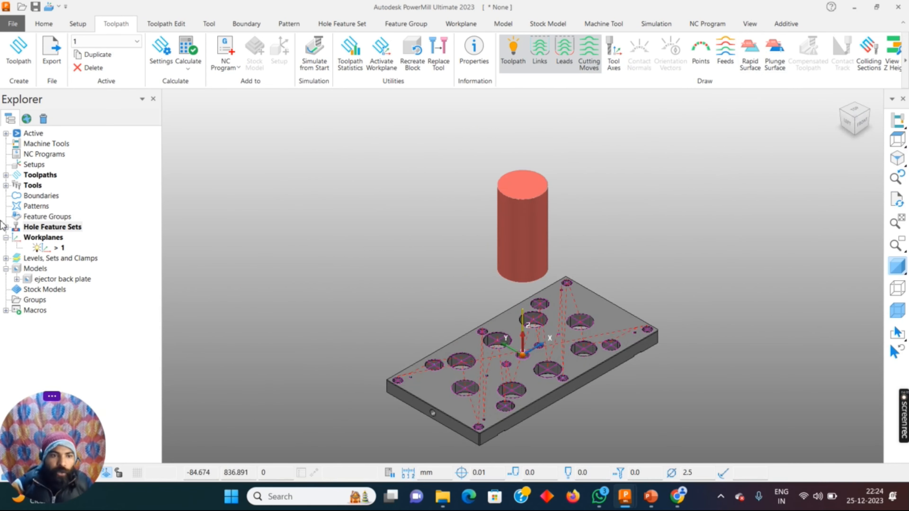
Step: Expand the hole feature sets and tools, and hide the Center drill from the display
{"action": "left_click", "coordinate": [5, 227]}
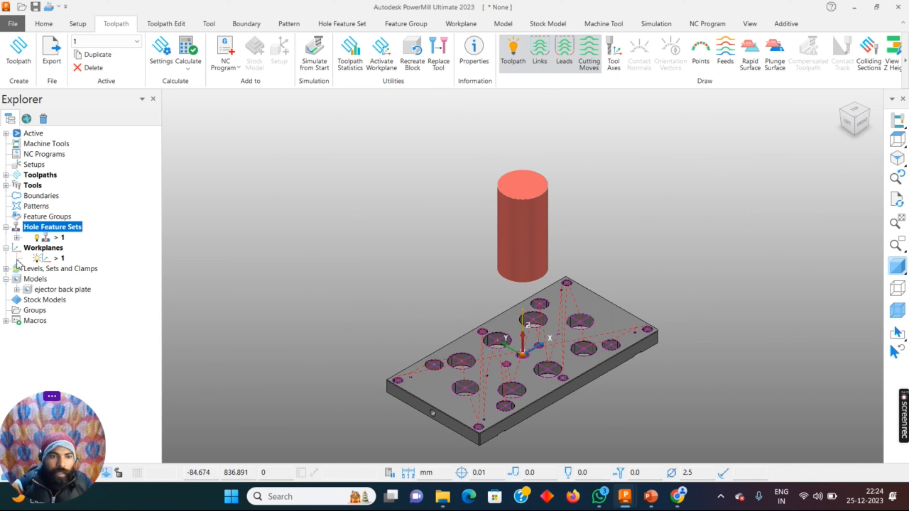
{"action": "middle_click_drag", "start_coordinate": [438, 293], "coordinate": [430, 294]}
{"action": "left_click", "coordinate": [6, 185]}
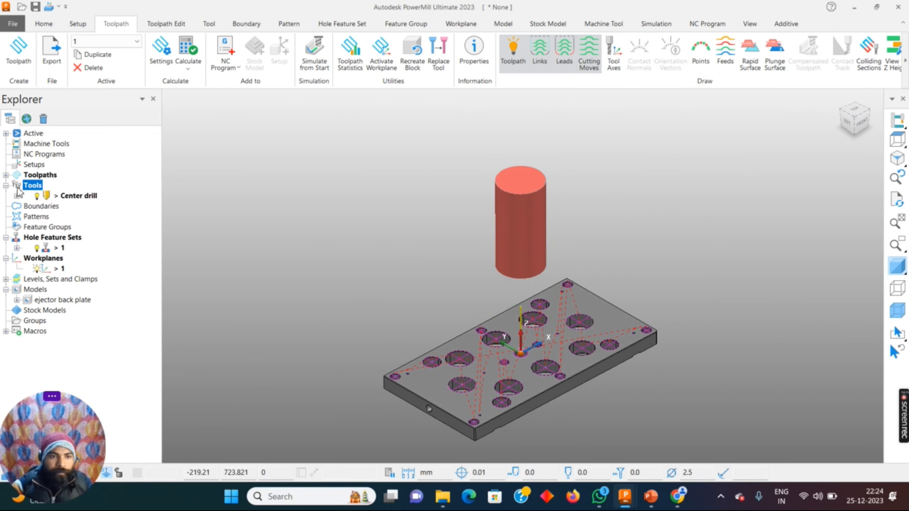
{"action": "left_click", "coordinate": [37, 195]}
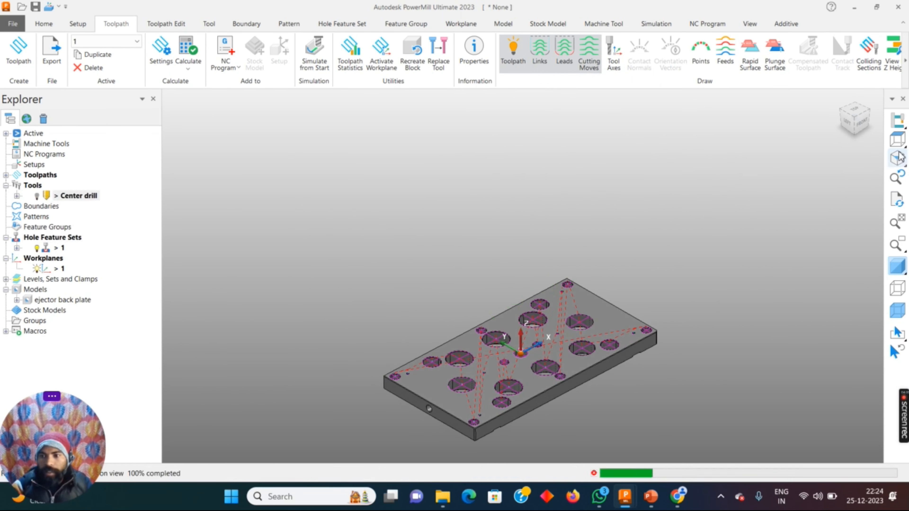
{"action": "left_click", "coordinate": [896, 158]}
Step: Hide drilling toolpath 1 so that its moves are no longer drawn over the plate
{"action": "right_click", "coordinate": [30, 186]}
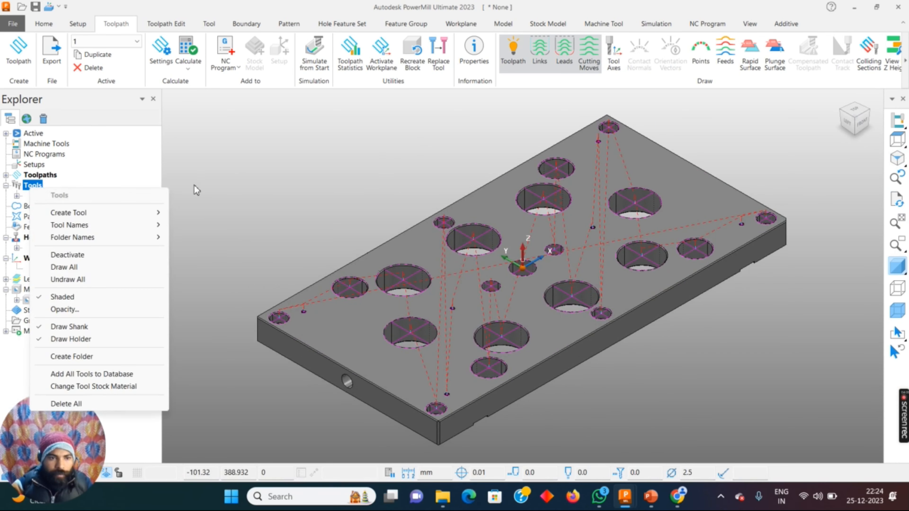
{"action": "left_click", "coordinate": [240, 181]}
{"action": "double_click", "coordinate": [32, 175]}
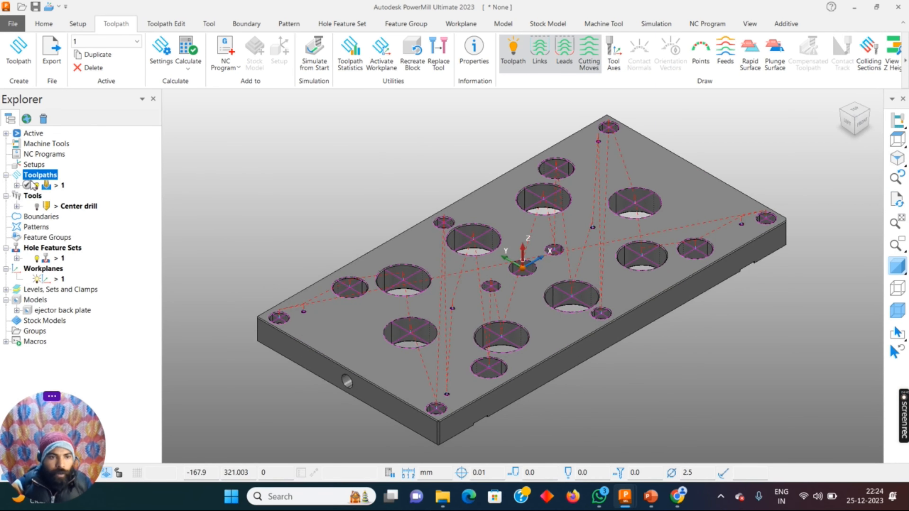
{"action": "left_click", "coordinate": [39, 186]}
{"action": "scroll", "coordinate": [318, 239], "scroll_direction": "down", "scroll_amount": 3}
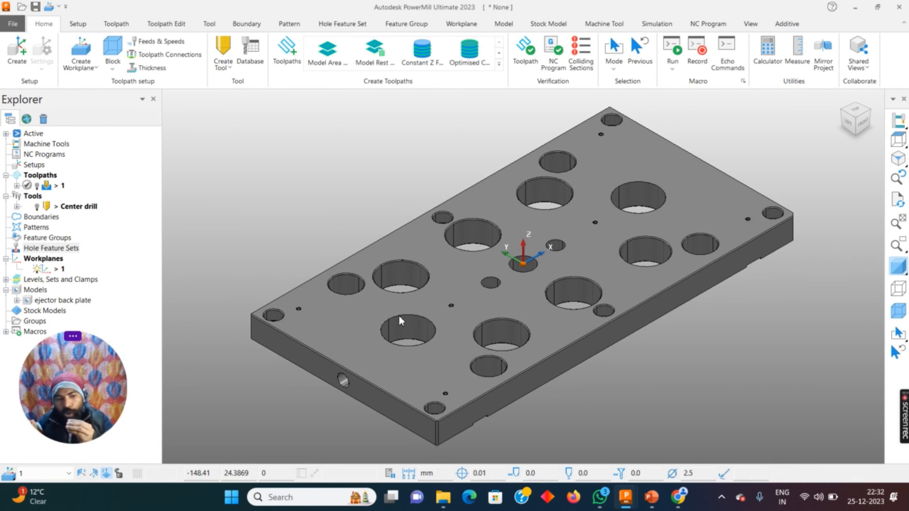
{"action": "scroll", "coordinate": [539, 284], "scroll_direction": "down", "scroll_amount": 5}
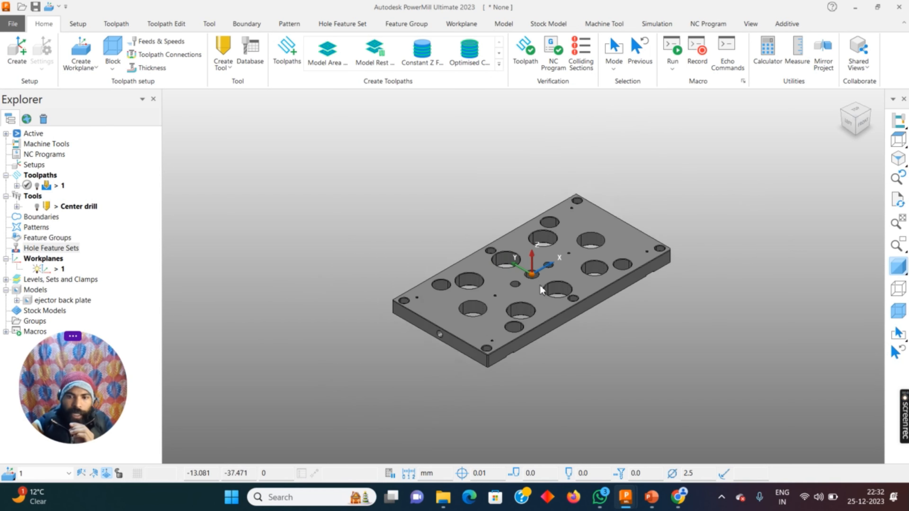
Step: Create a hole feature set for the ejector back plate with its holes created from curves
{"action": "left_click_drag", "start_coordinate": [63, 374], "coordinate": [60, 392]}
{"action": "left_click", "coordinate": [47, 249]}
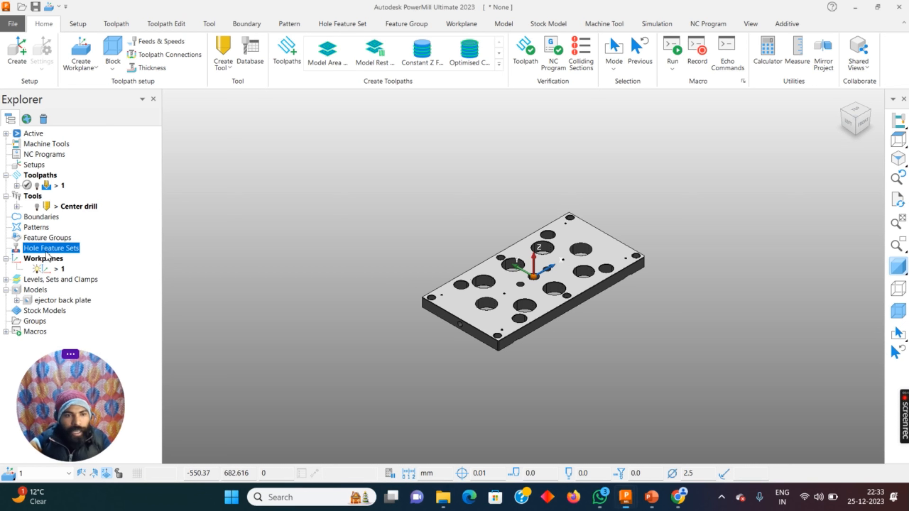
{"action": "right_click", "coordinate": [47, 249]}
{"action": "left_click", "coordinate": [86, 57]}
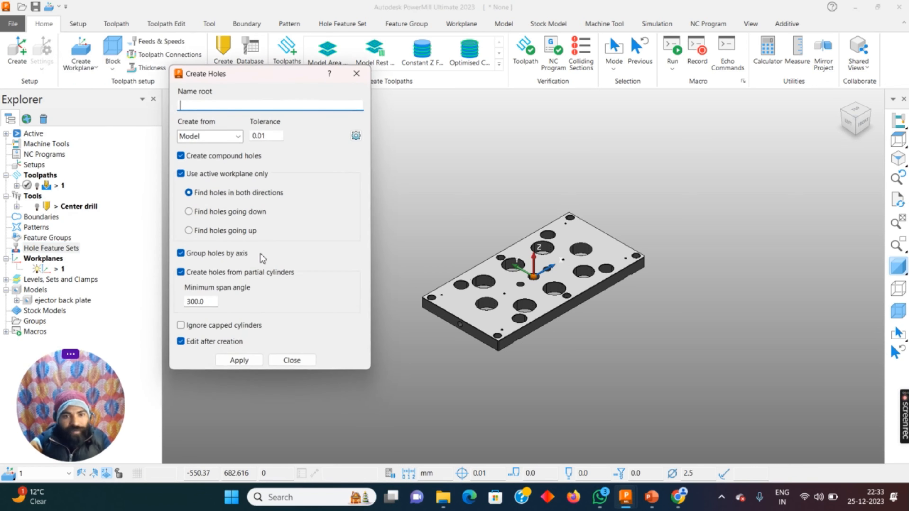
{"action": "left_click", "coordinate": [207, 136]}
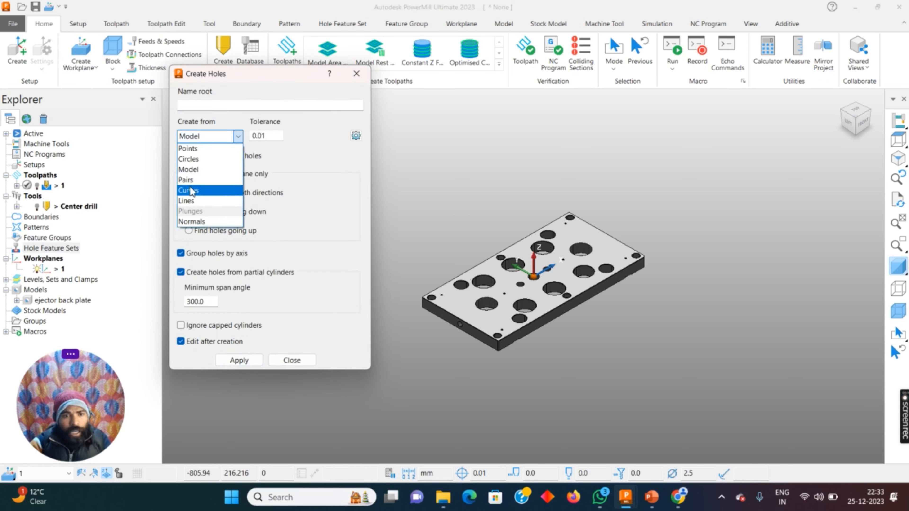
{"action": "left_click", "coordinate": [195, 190]}
{"action": "left_click", "coordinate": [224, 360]}
{"action": "left_click", "coordinate": [291, 360]}
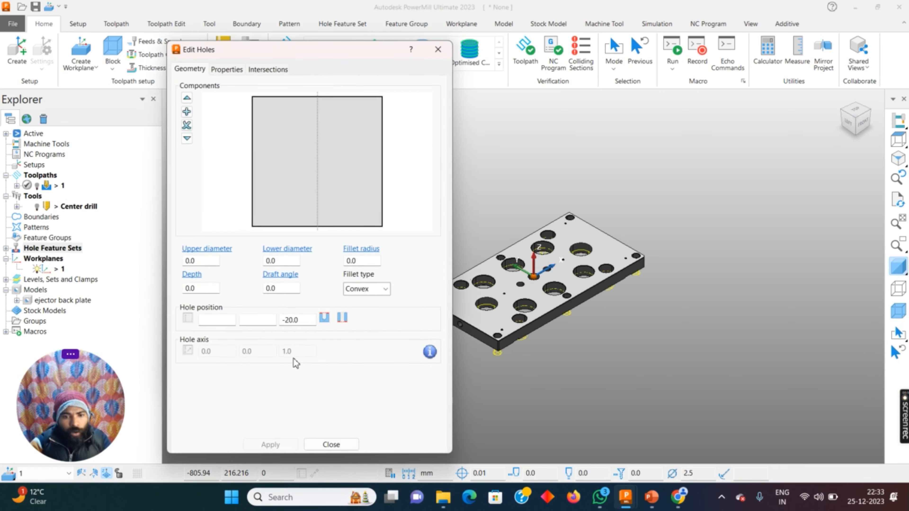
{"action": "left_click", "coordinate": [323, 444]}
{"action": "left_click", "coordinate": [287, 361]}
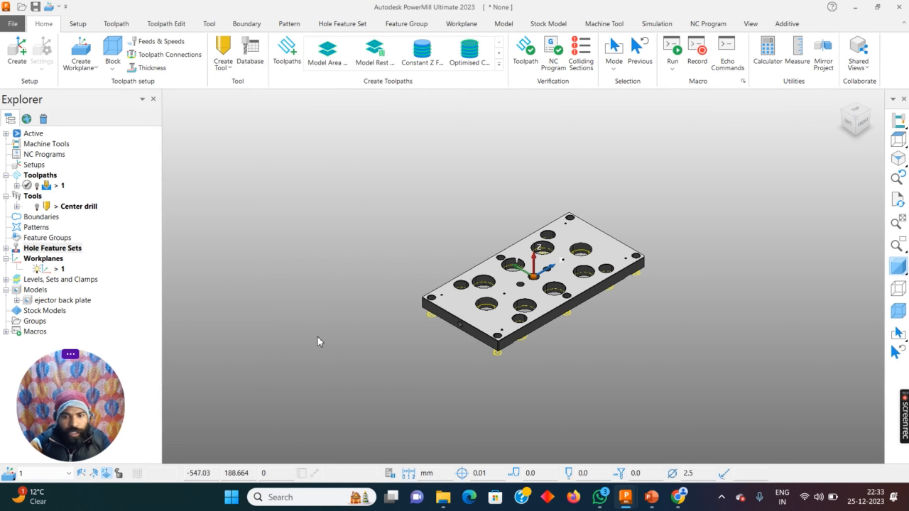
Step: Examine the created holes' vertical position relative to the plate, with the model shading on and off
{"action": "middle_click_drag", "start_coordinate": [425, 304], "coordinate": [395, 281]}
{"action": "left_click", "coordinate": [896, 268]}
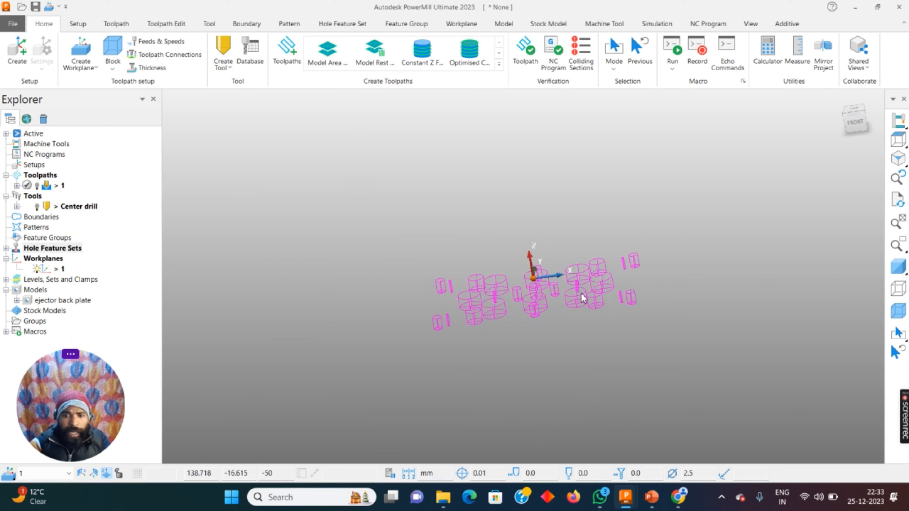
{"action": "left_click", "coordinate": [899, 268]}
{"action": "middle_click_drag", "start_coordinate": [533, 328], "coordinate": [542, 300]}
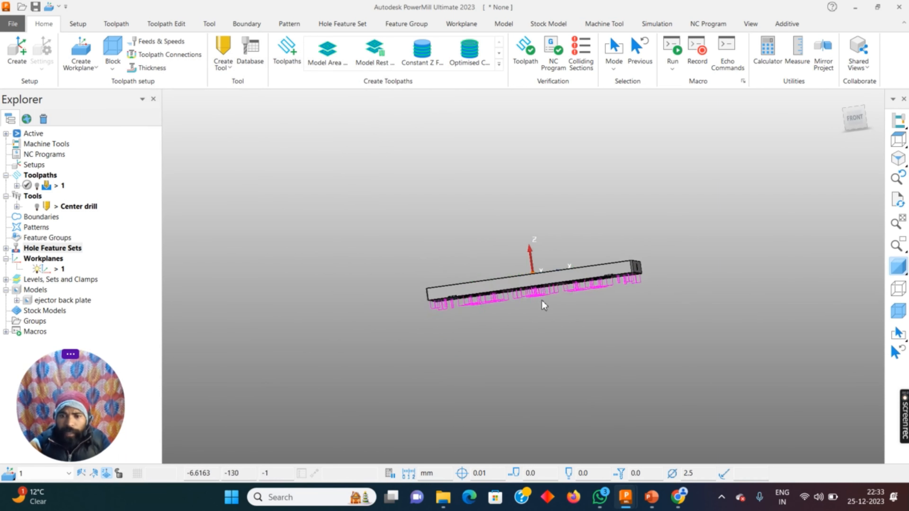
{"action": "scroll", "coordinate": [543, 300], "scroll_direction": "up", "scroll_amount": 3}
{"action": "scroll", "coordinate": [545, 263], "scroll_direction": "up", "scroll_amount": 2}
{"action": "left_click", "coordinate": [897, 268]}
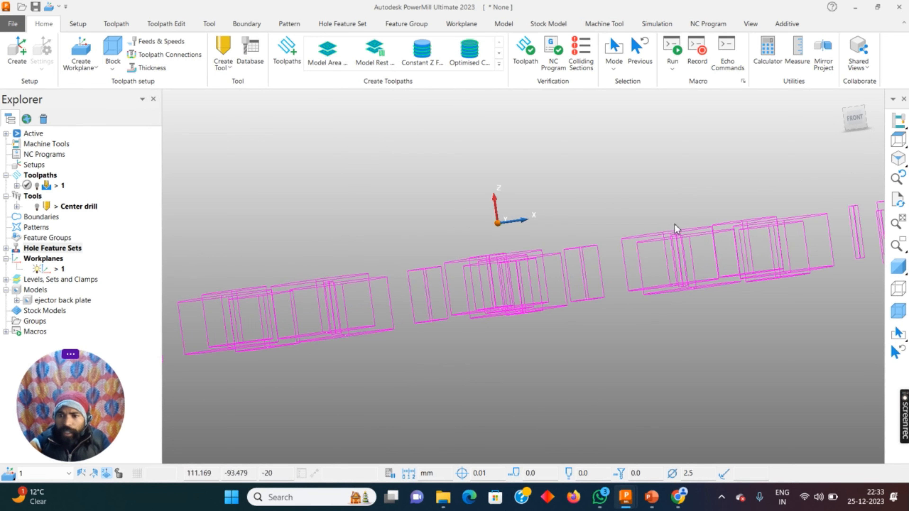
{"action": "mouse_move", "coordinate": [674, 228]}
{"action": "middle_mouse_down"}
{"action": "mouse_move", "coordinate": [597, 238]}
{"action": "mouse_move", "coordinate": [543, 331]}
{"action": "mouse_move", "coordinate": [454, 292]}
{"action": "middle_mouse_up"}
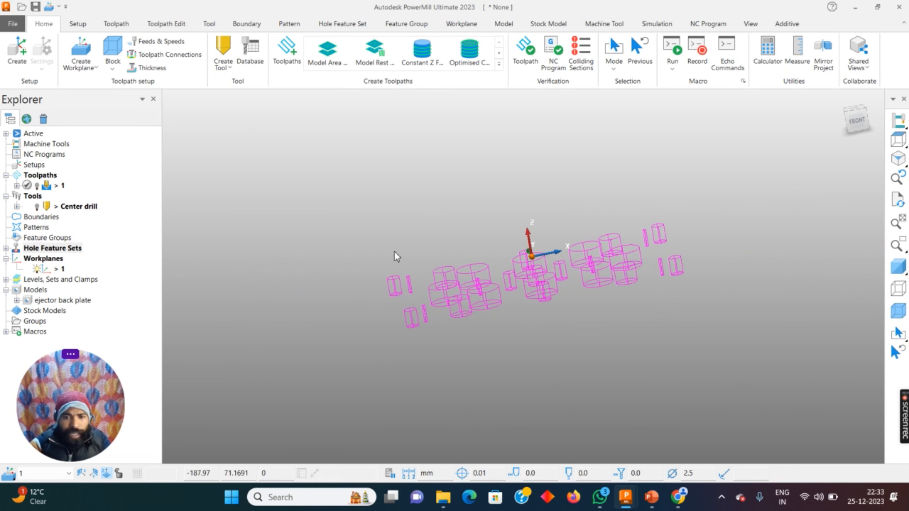
Step: Select all the holes in the feature set and set their Z position to 0
{"action": "scroll", "coordinate": [390, 262], "scroll_direction": "down", "scroll_amount": 3}
{"action": "left_click", "coordinate": [440, 281]}
{"action": "right_click", "coordinate": [440, 280]}
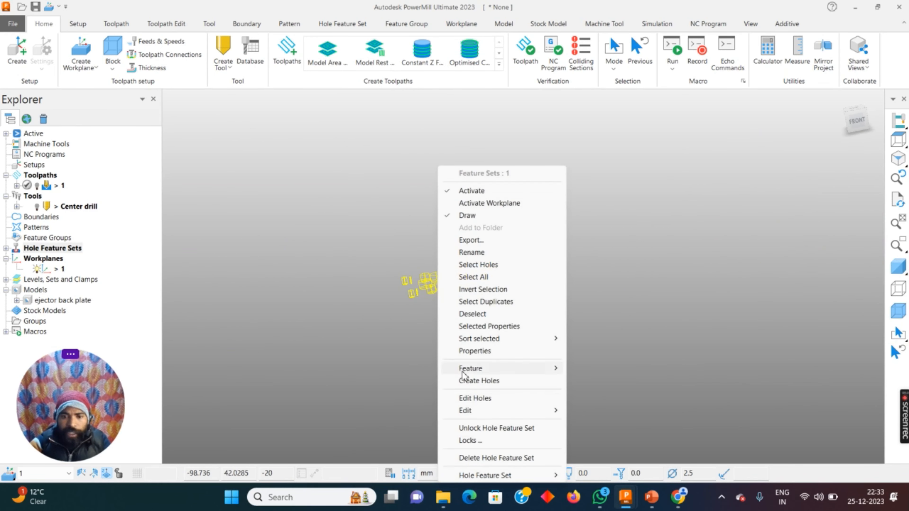
{"action": "left_click", "coordinate": [469, 399]}
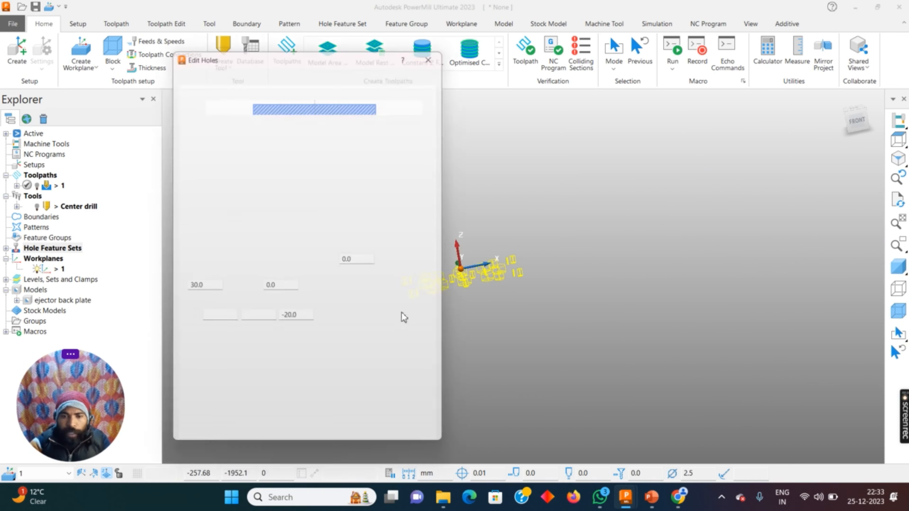
{"action": "double_click", "coordinate": [290, 320]}
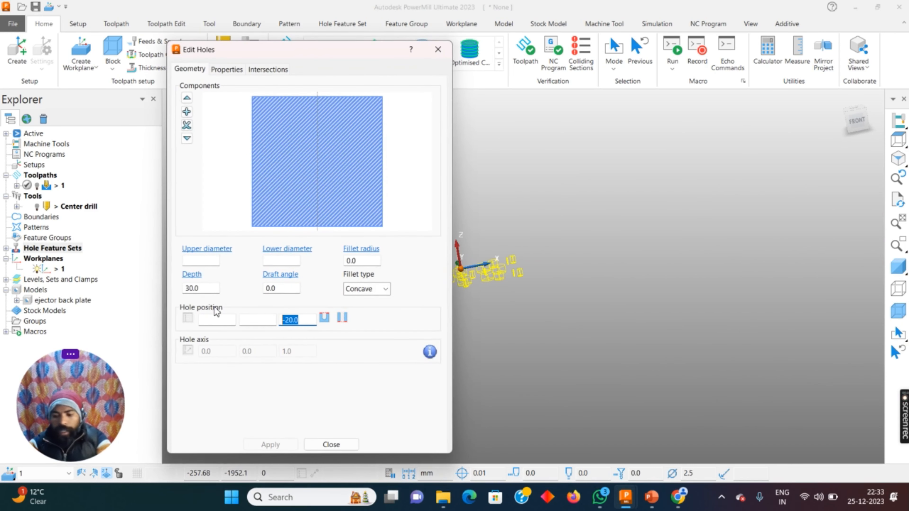
{"action": "type", "text": "0"}
{"action": "key", "text": "Return"}
{"action": "scroll", "coordinate": [551, 278], "scroll_direction": "up", "scroll_amount": 6}
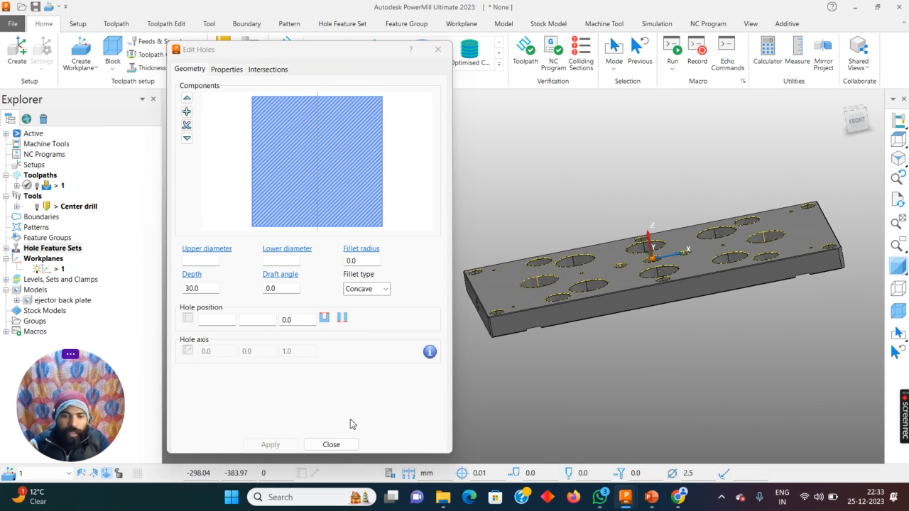
{"action": "left_click", "coordinate": [331, 444]}
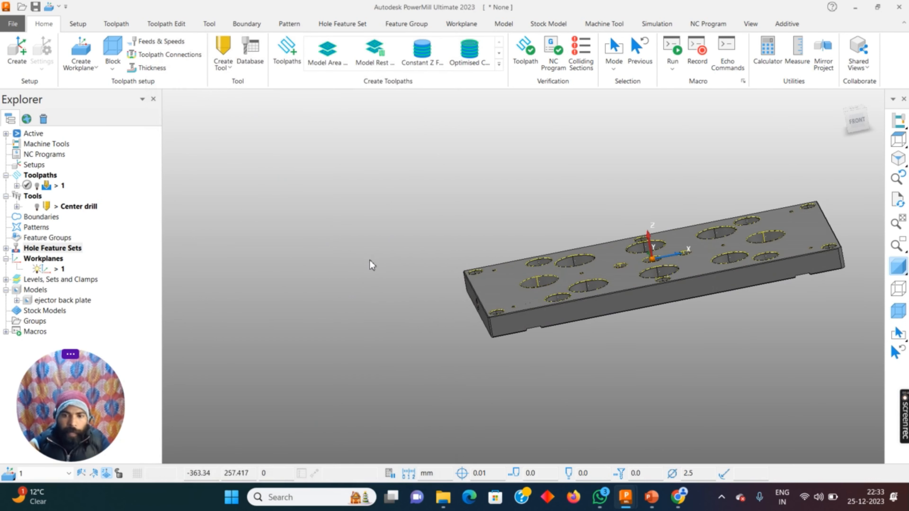
Step: Delete all the holes from the feature set except the large hole nearest the plate's negative X end
{"action": "left_click", "coordinate": [901, 264]}
{"action": "scroll", "coordinate": [520, 255], "scroll_direction": "down", "scroll_amount": 4}
{"action": "middle_click_drag", "start_coordinate": [524, 257], "coordinate": [530, 279]}
{"action": "scroll", "coordinate": [529, 280], "scroll_direction": "down", "scroll_amount": 2}
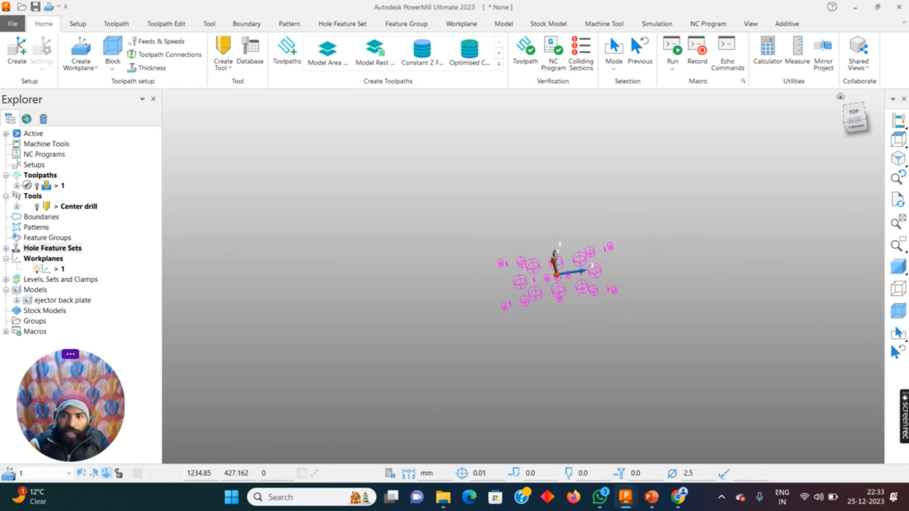
{"action": "left_click", "coordinate": [898, 140]}
{"action": "scroll", "coordinate": [519, 229], "scroll_direction": "down", "scroll_amount": 3}
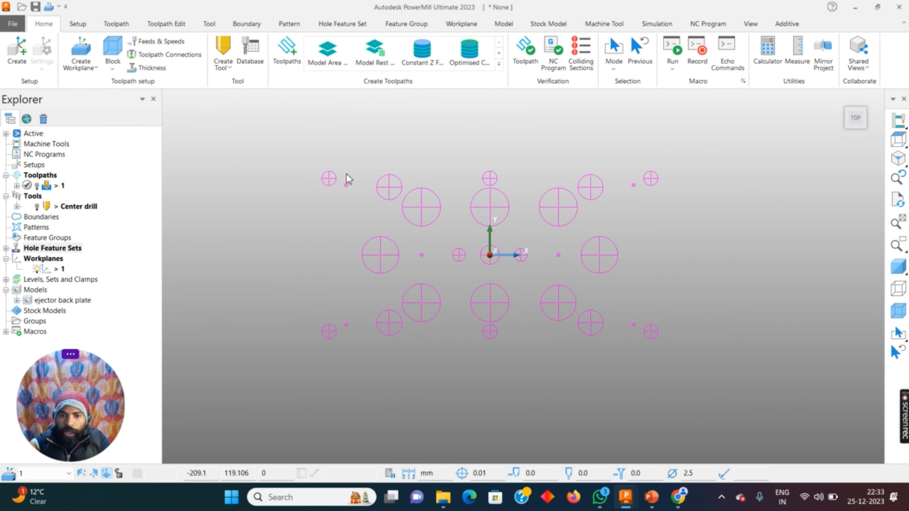
{"action": "left_click_drag", "start_coordinate": [292, 151], "coordinate": [761, 390]}
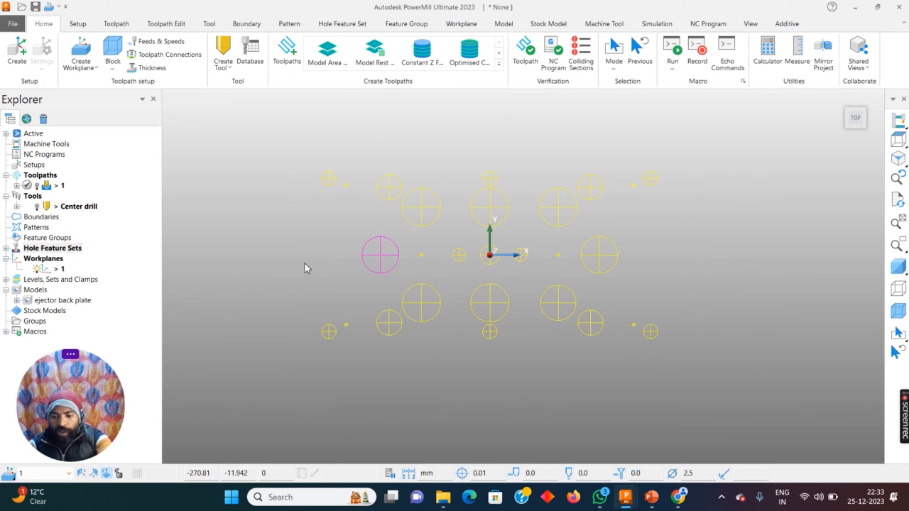
{"action": "left_click", "coordinate": [592, 270]}
{"action": "left_click", "coordinate": [898, 267]}
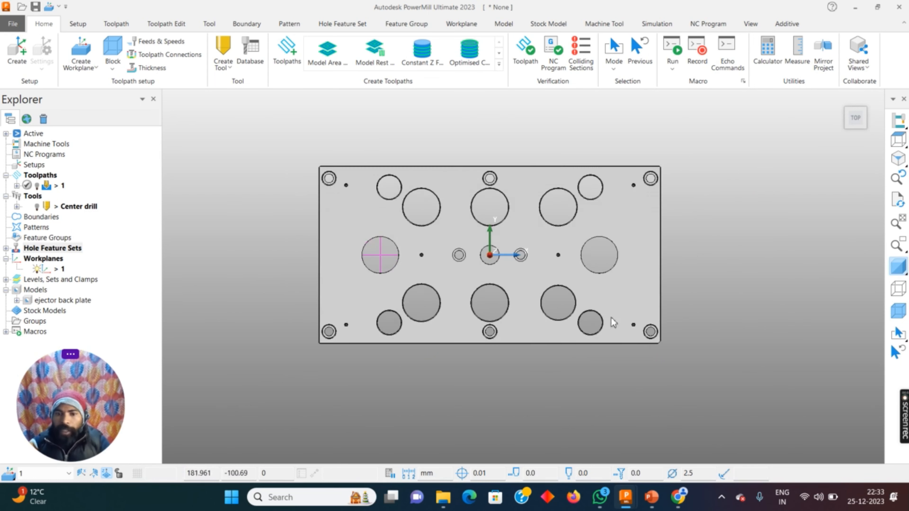
{"action": "middle_click_drag", "start_coordinate": [623, 330], "coordinate": [324, 270]}
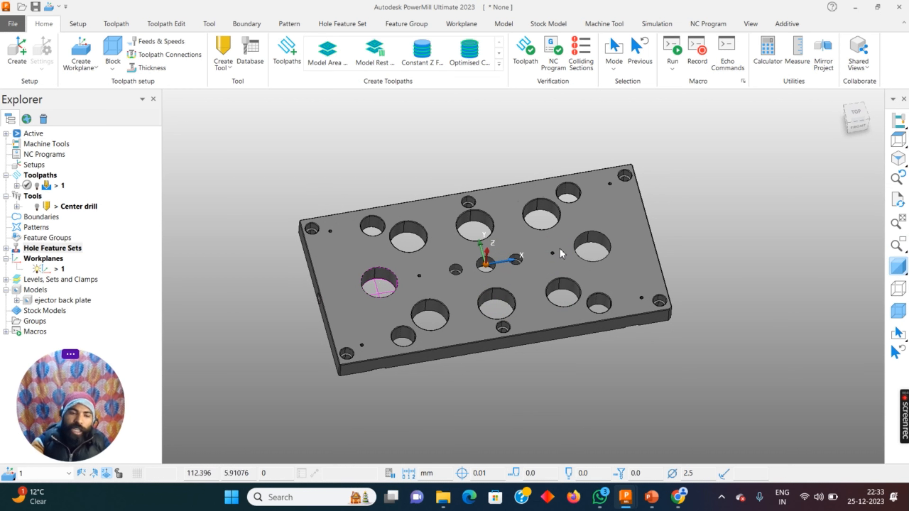
Step: Hide the model shading, select the remaining hole and open its geometry for editing
{"action": "left_click", "coordinate": [893, 273]}
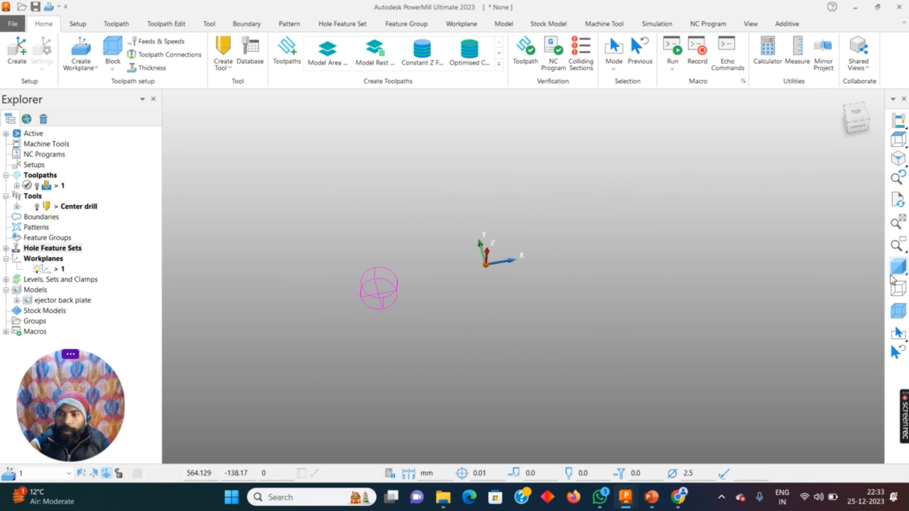
{"action": "scroll", "coordinate": [422, 297], "scroll_direction": "down", "scroll_amount": 2}
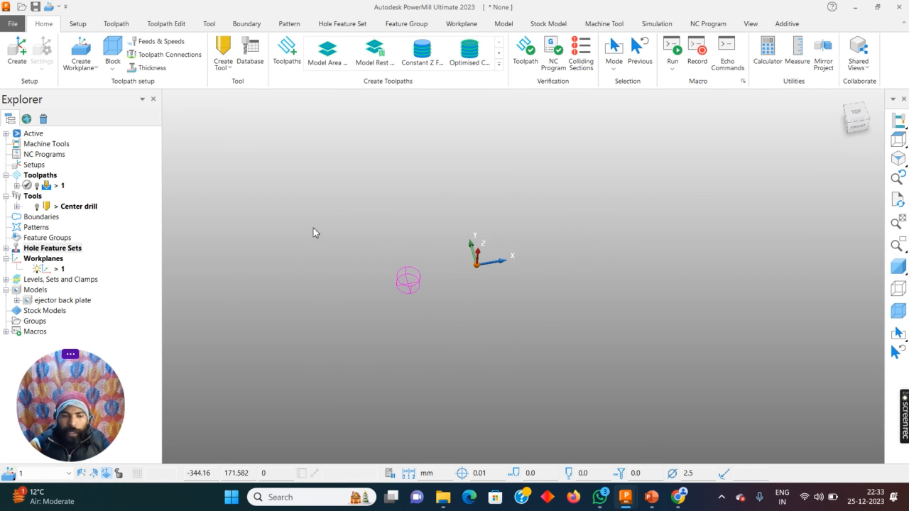
{"action": "left_click_drag", "start_coordinate": [313, 227], "coordinate": [570, 385]}
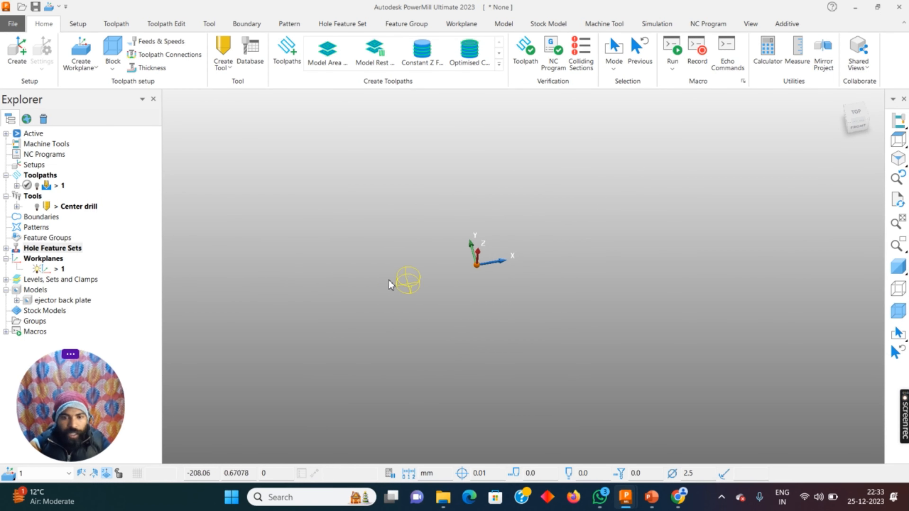
{"action": "right_click", "coordinate": [407, 282]}
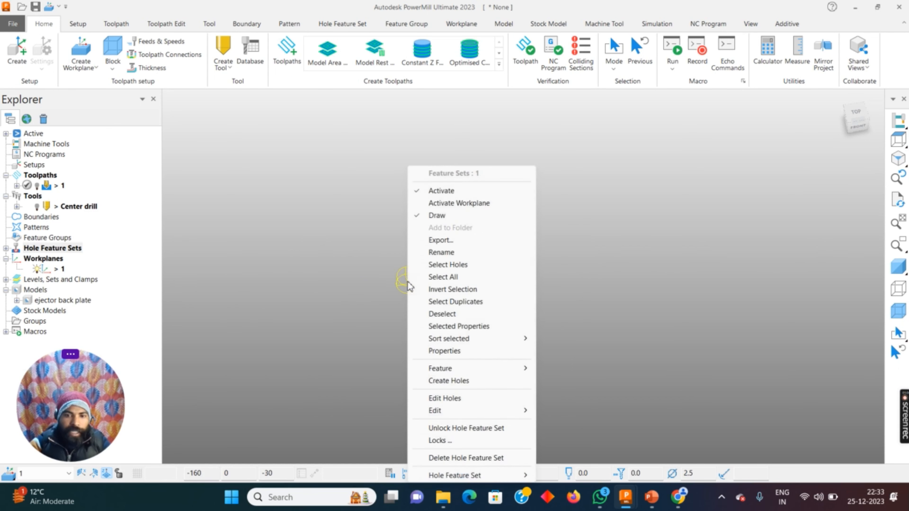
{"action": "left_click", "coordinate": [438, 400]}
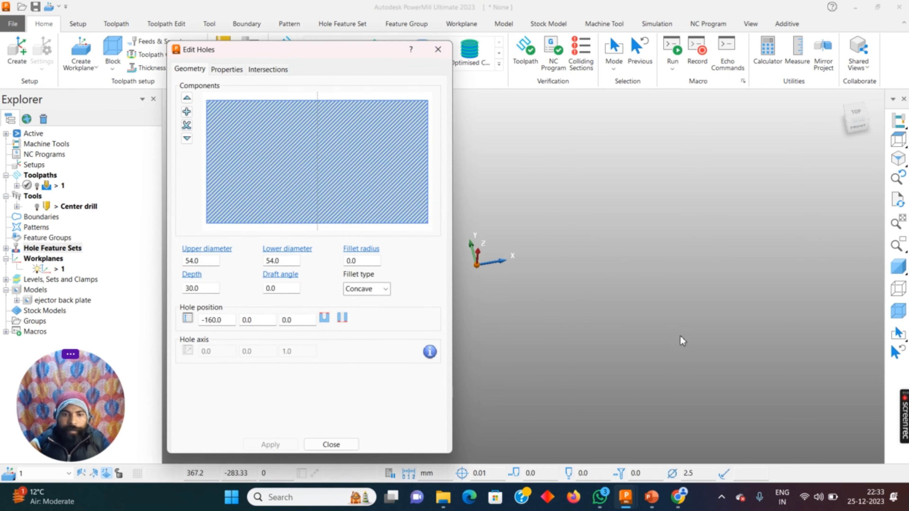
Step: Examine from above and below how the hole feature fits the plate's large hole in the shaded model
{"action": "scroll", "coordinate": [682, 338], "scroll_direction": "down", "scroll_amount": 1}
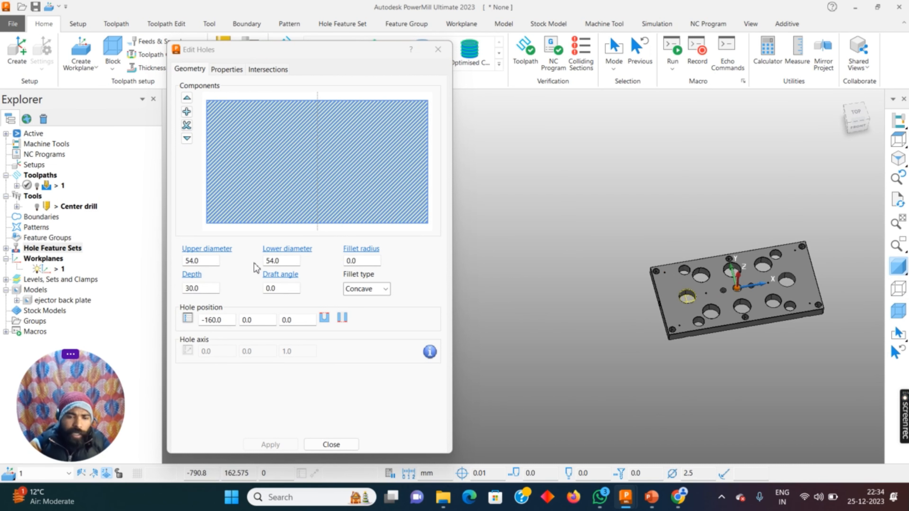
{"action": "scroll", "coordinate": [679, 287], "scroll_direction": "up", "scroll_amount": 6}
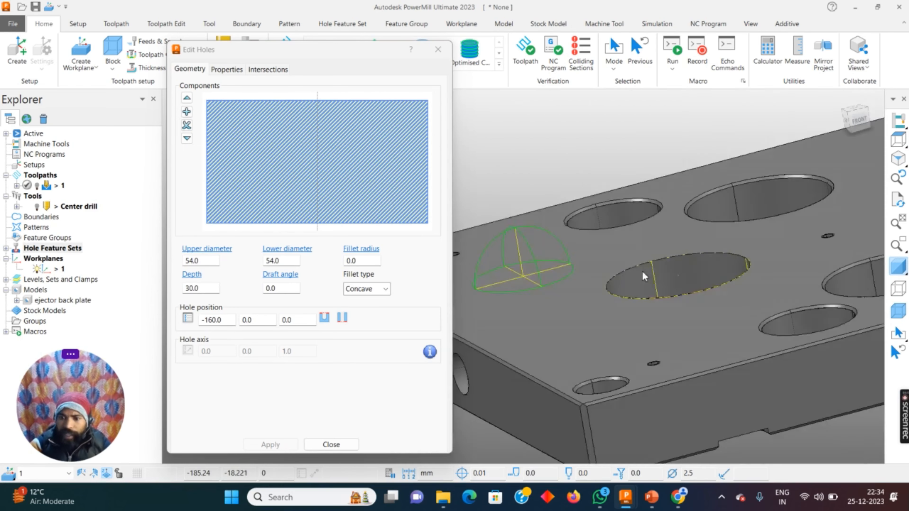
{"action": "middle_click_drag", "start_coordinate": [642, 270], "coordinate": [682, 170]}
{"action": "scroll", "coordinate": [760, 157], "scroll_direction": "up", "scroll_amount": 5}
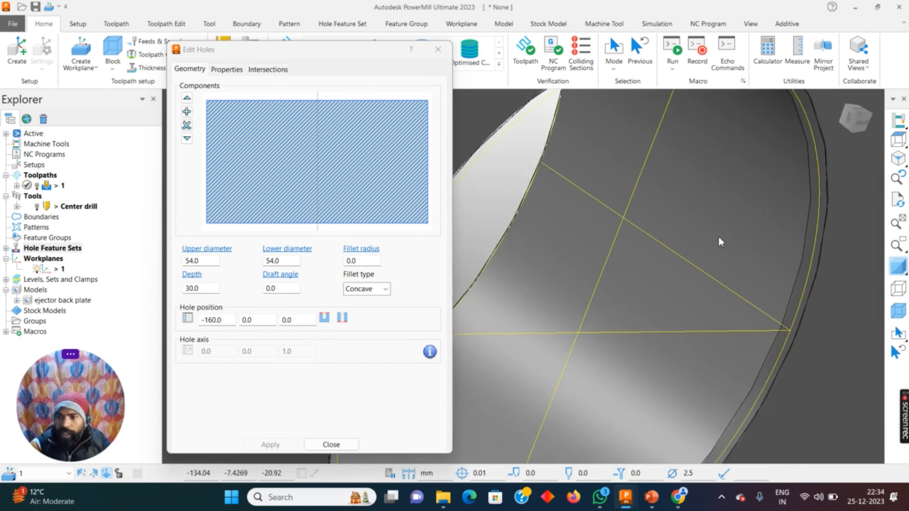
{"action": "scroll", "coordinate": [728, 227], "scroll_direction": "down", "scroll_amount": 3}
{"action": "middle_click_drag", "start_coordinate": [728, 229], "coordinate": [748, 286]}
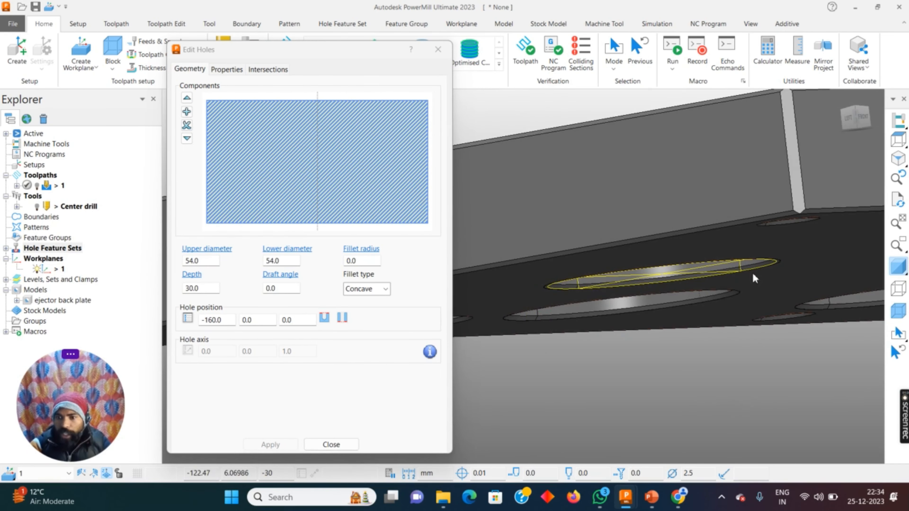
{"action": "scroll", "coordinate": [627, 297], "scroll_direction": "down", "scroll_amount": 4}
{"action": "middle_click_drag", "start_coordinate": [627, 295], "coordinate": [559, 338]}
{"action": "scroll", "coordinate": [556, 336], "scroll_direction": "down", "scroll_amount": 3}
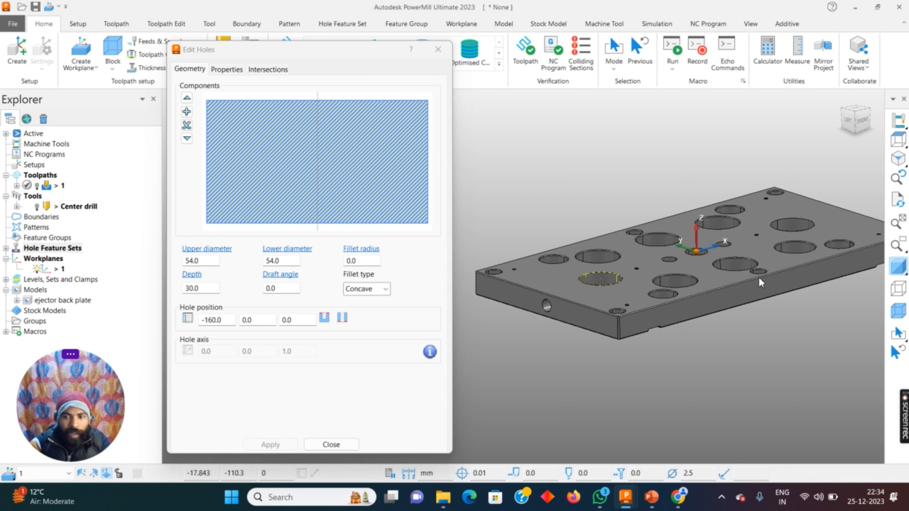
Step: Try depths of 20 and 10 mm on the hole with the shading hidden, and set its depth back to 30 mm
{"action": "left_click", "coordinate": [897, 267]}
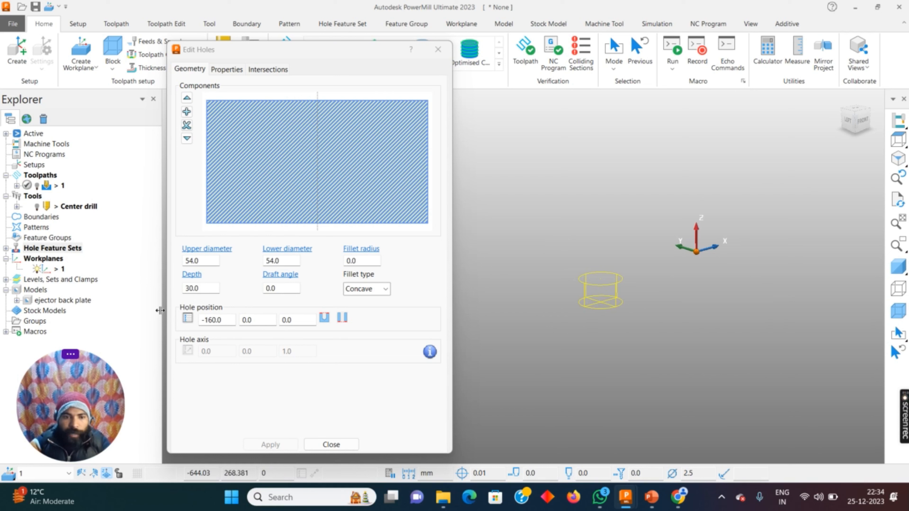
{"action": "left_click", "coordinate": [201, 292]}
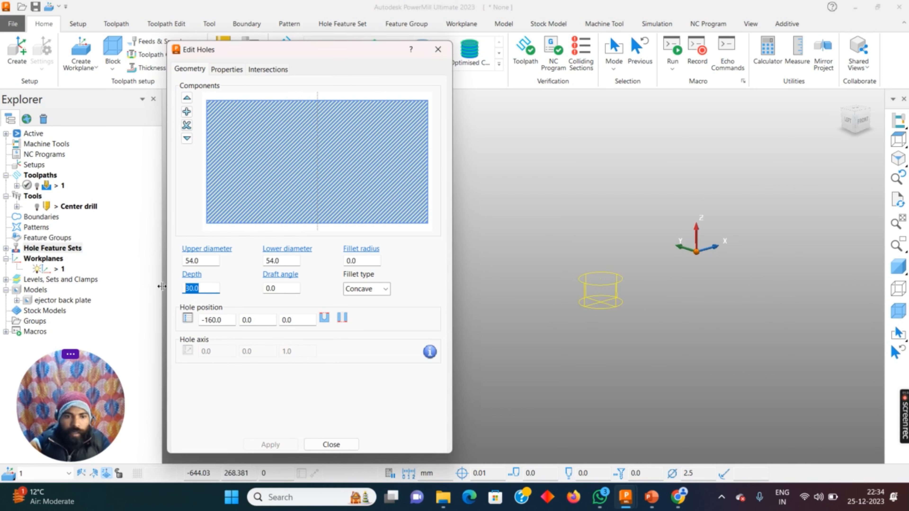
{"action": "type", "text": "20"}
{"action": "key", "text": "Return"}
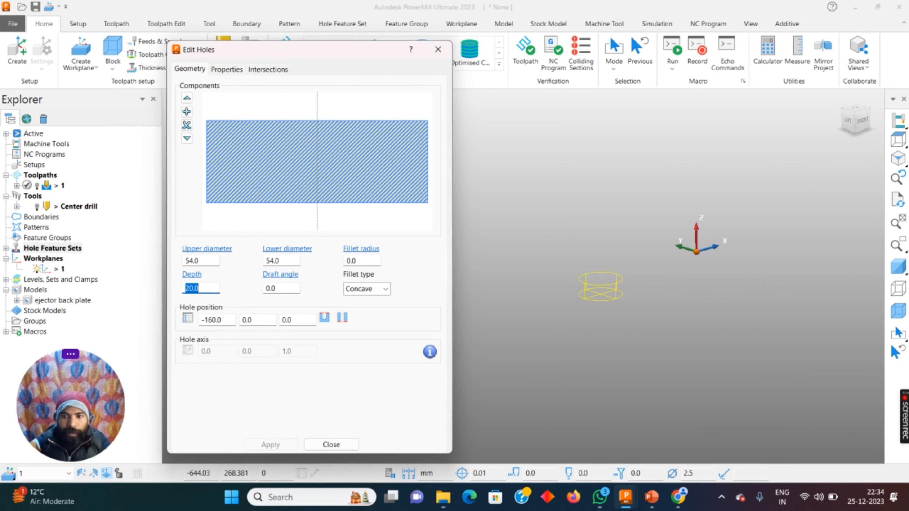
{"action": "type", "text": "10."}
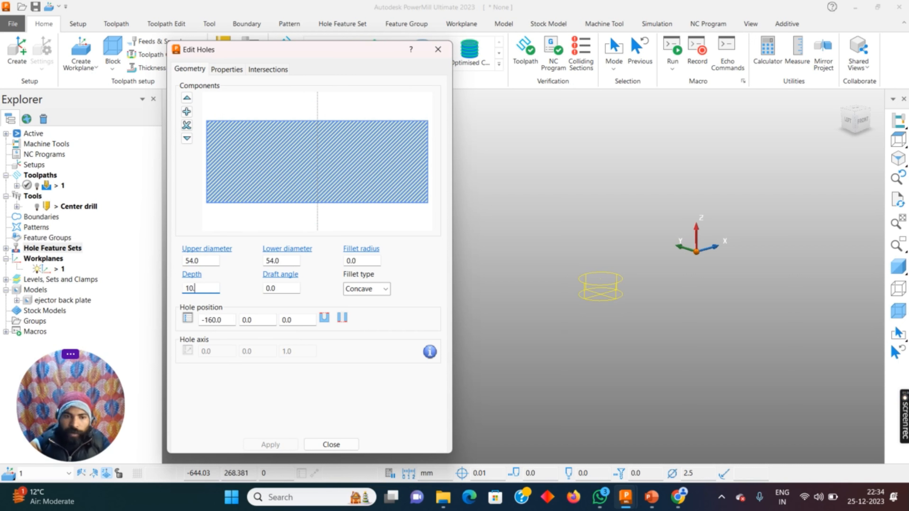
{"action": "key", "text": "Return"}
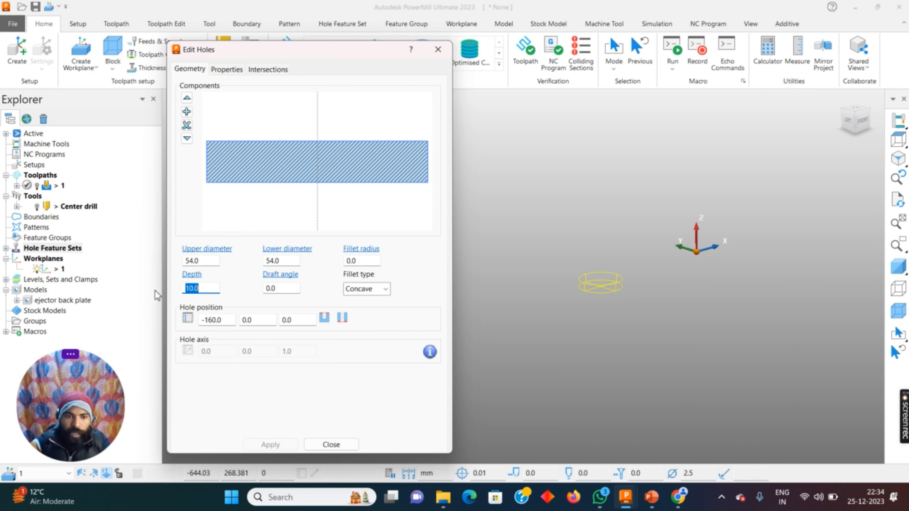
{"action": "type", "text": "30"}
{"action": "key", "text": "Return"}
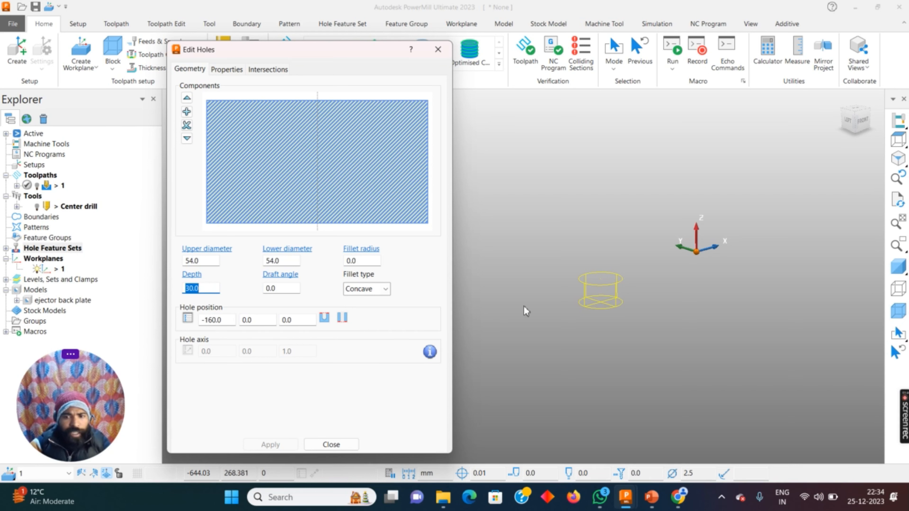
Step: Show the shaded model and try an X position of 120 for the hole feature
{"action": "left_click", "coordinate": [898, 268]}
{"action": "scroll", "coordinate": [704, 312], "scroll_direction": "down", "scroll_amount": 3}
{"action": "middle_click_drag", "start_coordinate": [533, 324], "coordinate": [520, 374]}
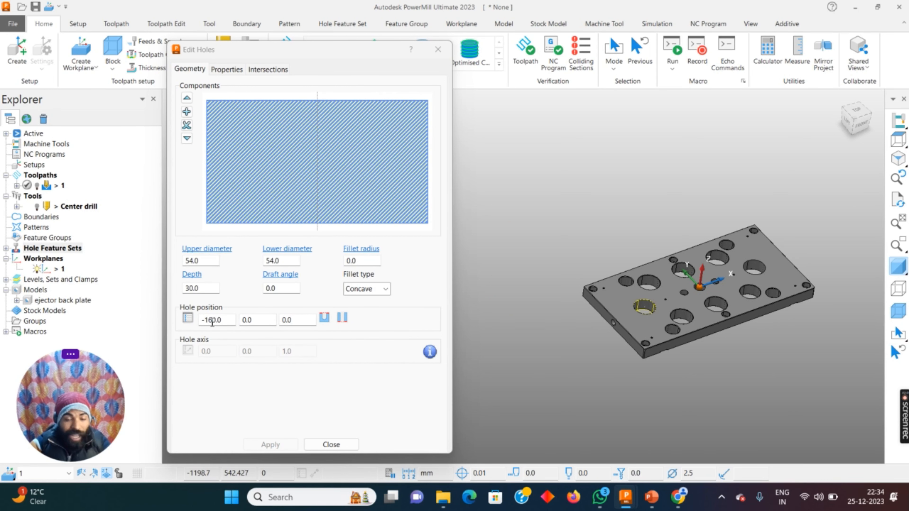
{"action": "left_click_drag", "start_coordinate": [231, 320], "coordinate": [100, 315]}
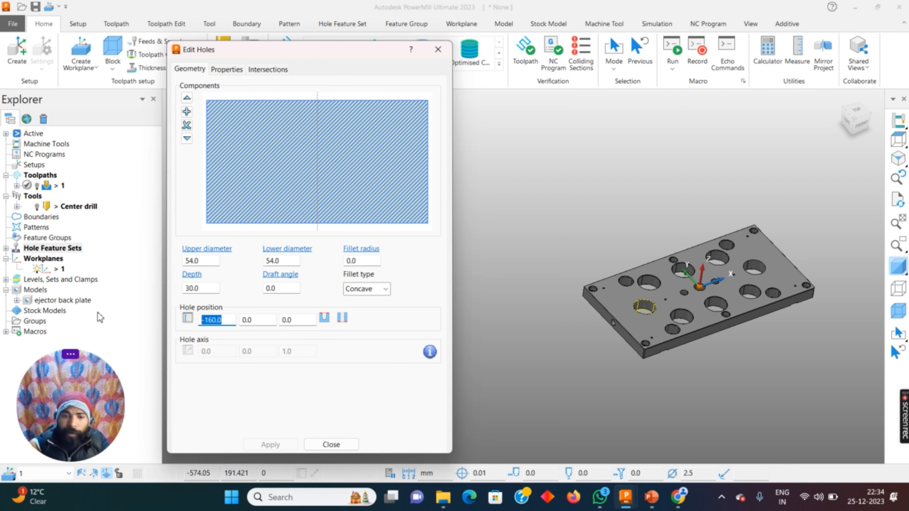
{"action": "type", "text": "12"}
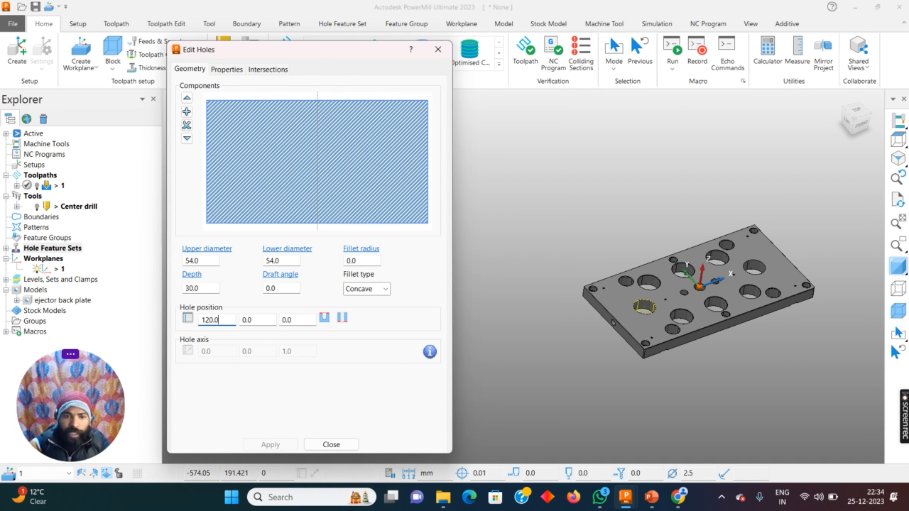
{"action": "type", "text": "0.0"}
{"action": "key", "text": "Return"}
{"action": "scroll", "coordinate": [770, 274], "scroll_direction": "up", "scroll_amount": 3}
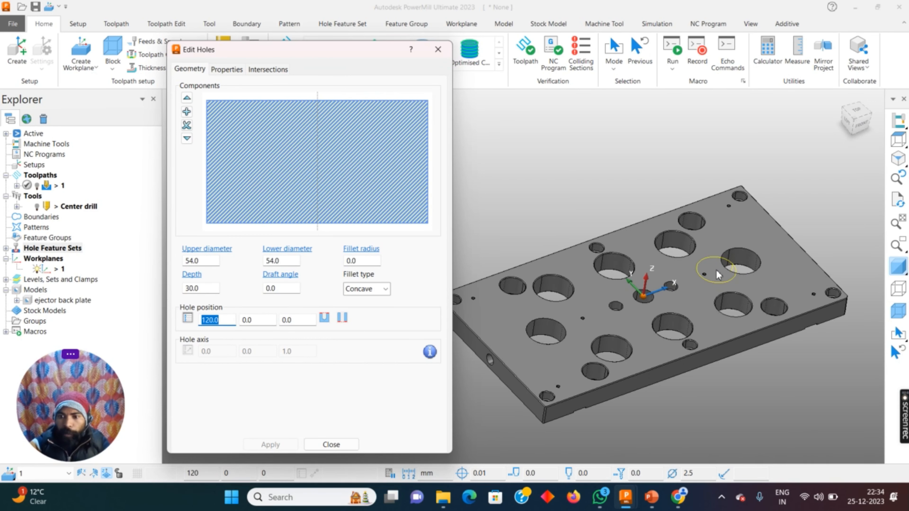
{"action": "scroll", "coordinate": [715, 269], "scroll_direction": "down", "scroll_amount": 2}
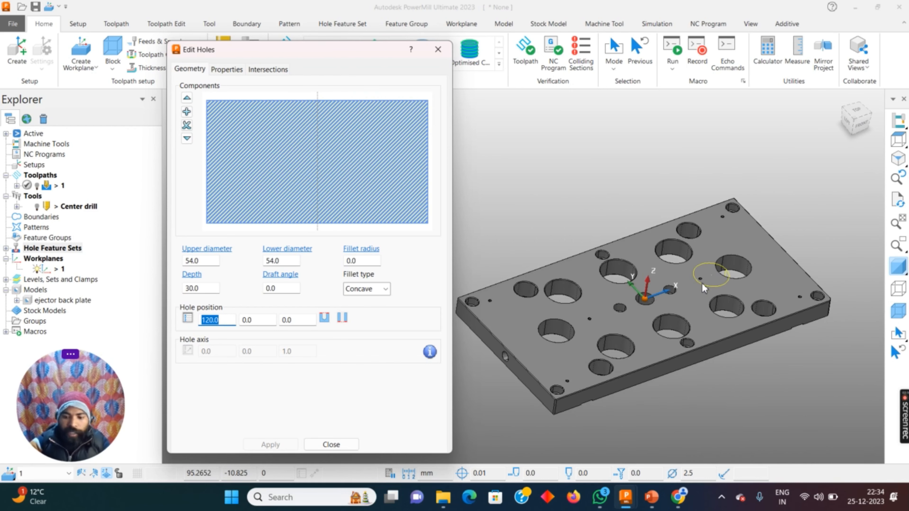
Step: Try X positions of 180, 200, 210 and 225 for the hole feature against the shaded plate
{"action": "key", "text": "Return"}
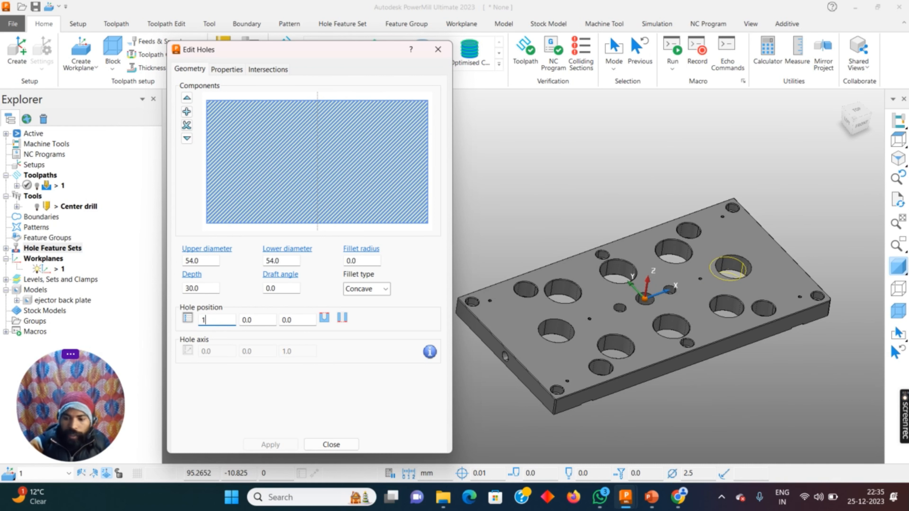
{"action": "key", "text": "Return"}
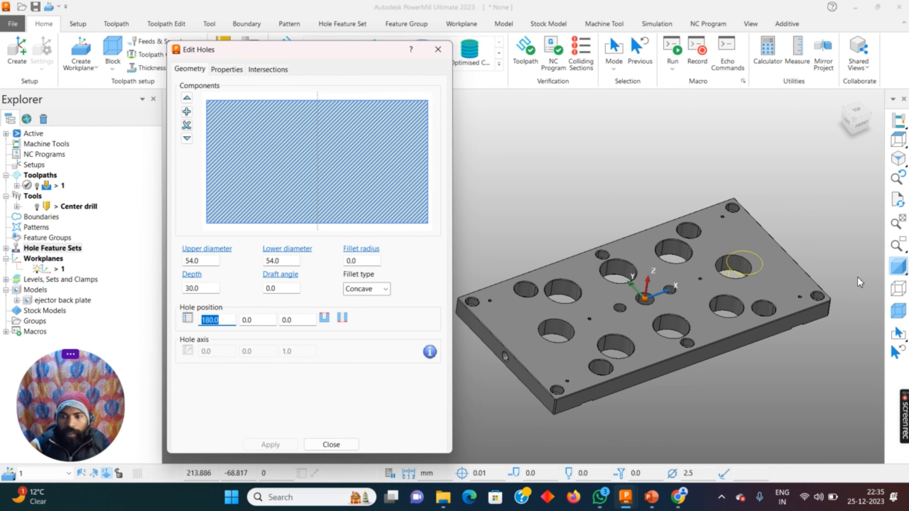
{"action": "scroll", "coordinate": [767, 270], "scroll_direction": "up", "scroll_amount": 2}
{"action": "scroll", "coordinate": [715, 256], "scroll_direction": "up", "scroll_amount": 1}
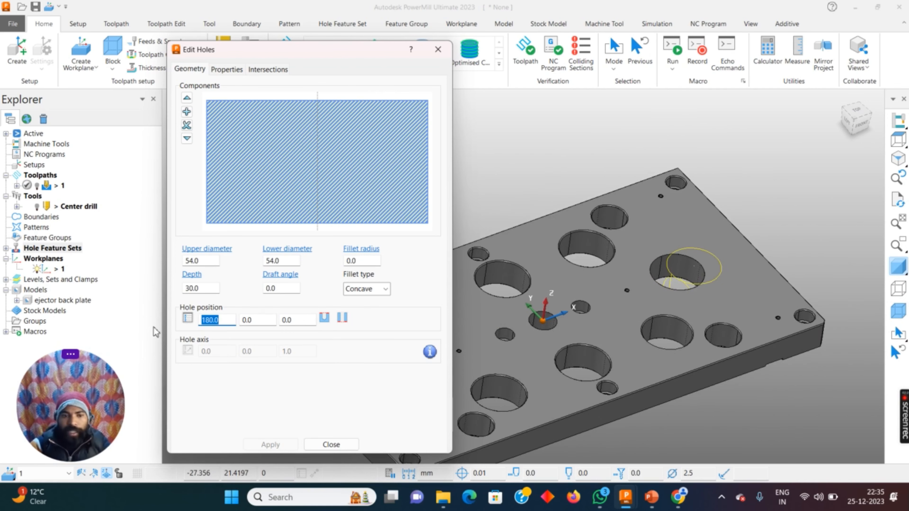
{"action": "type", "text": "20"}
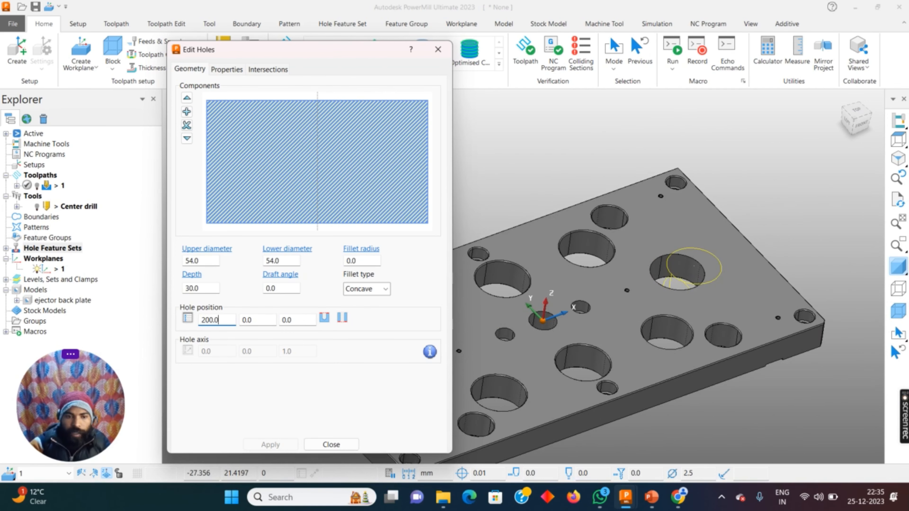
{"action": "key", "text": "Return"}
{"action": "type", "text": "210"}
{"action": "key", "text": "Return"}
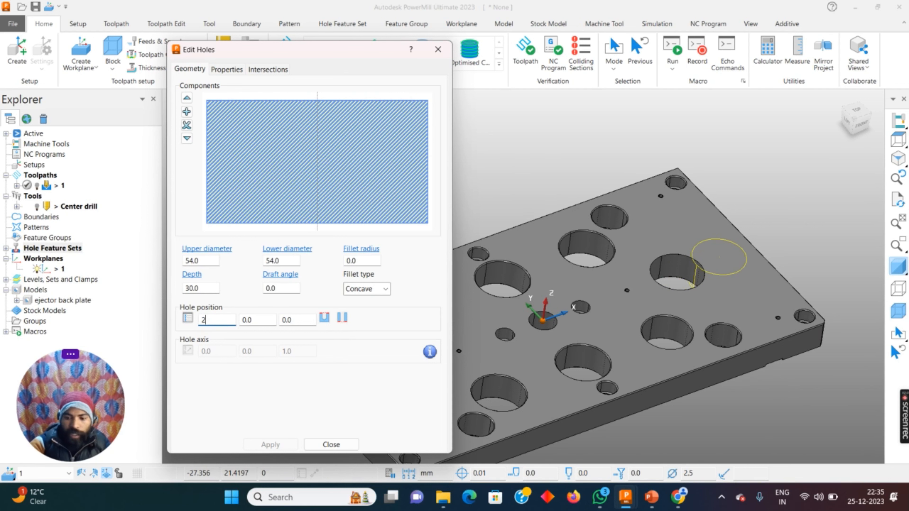
{"action": "type", "text": "225"}
{"action": "key", "text": "Return"}
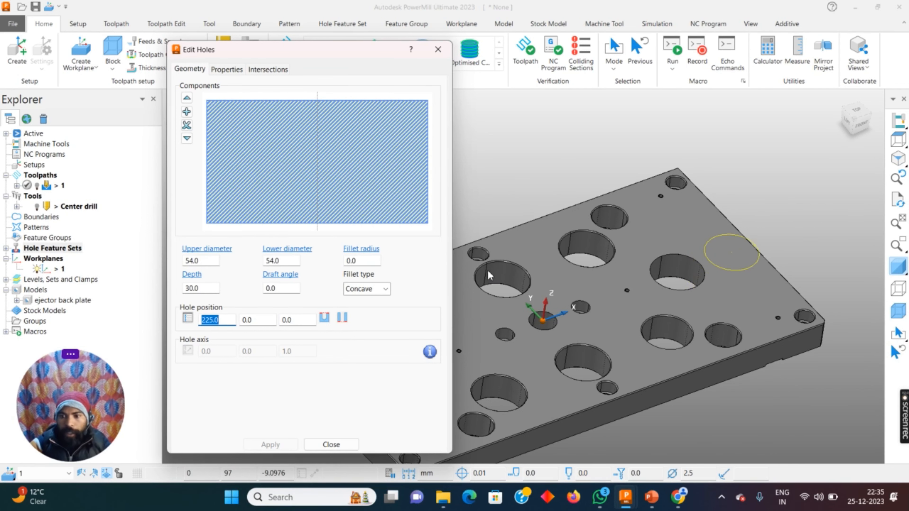
Step: Set the hole's position to X 220 and Y 50 so it sits over solid material
{"action": "scroll", "coordinate": [709, 253], "scroll_direction": "up", "scroll_amount": 3}
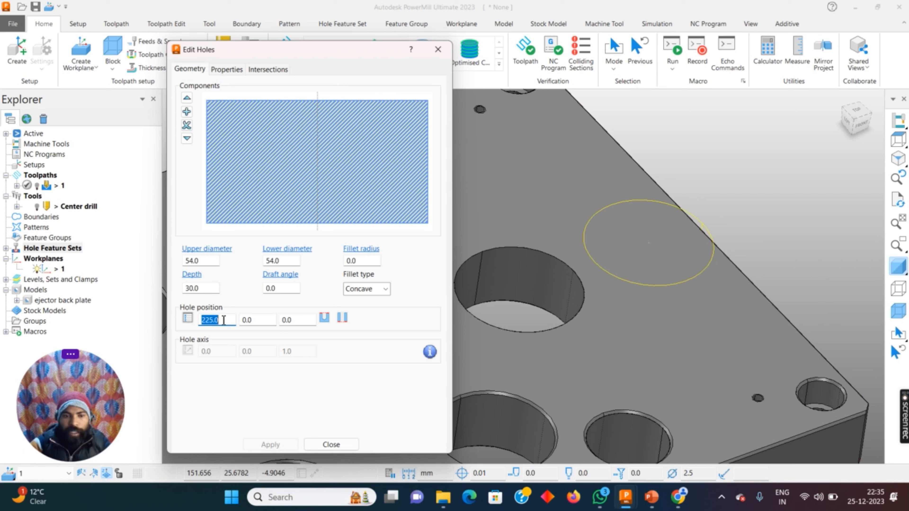
{"action": "type", "text": "20"}
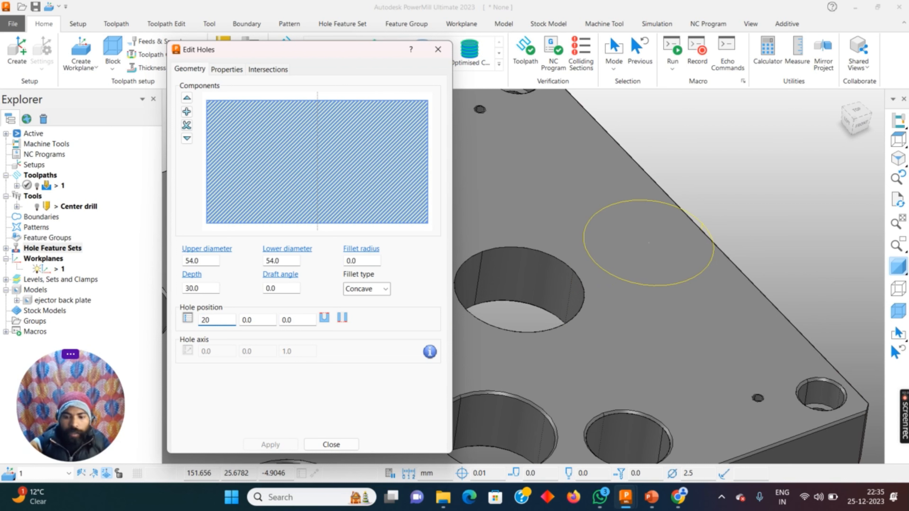
{"action": "key", "text": "Return"}
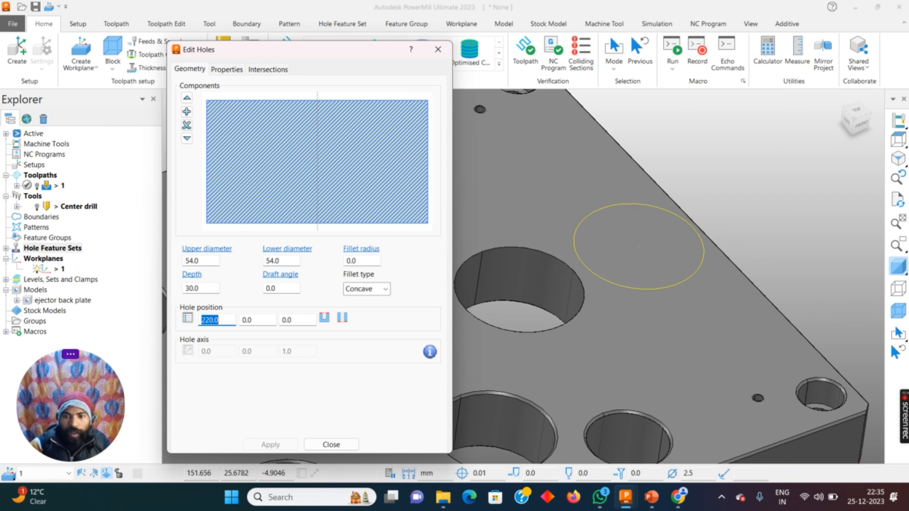
{"action": "scroll", "coordinate": [693, 279], "scroll_direction": "down", "scroll_amount": 5}
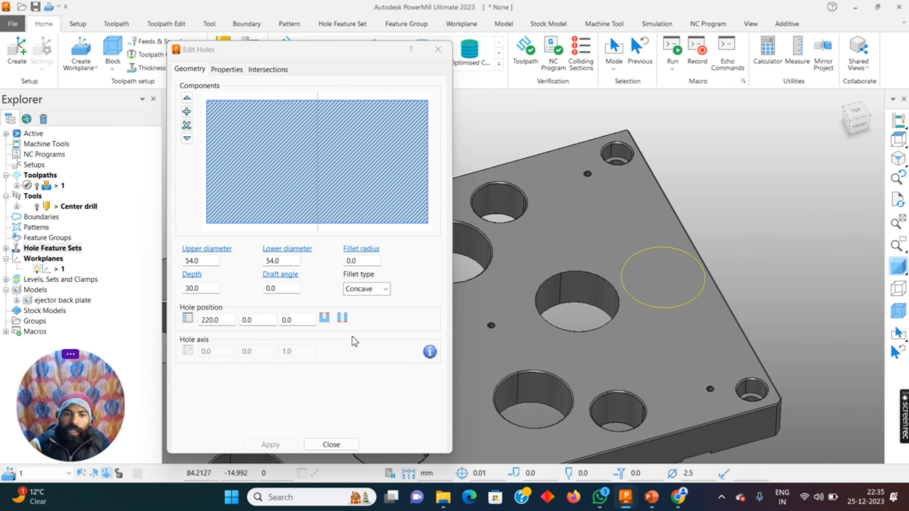
{"action": "double_click", "coordinate": [261, 322]}
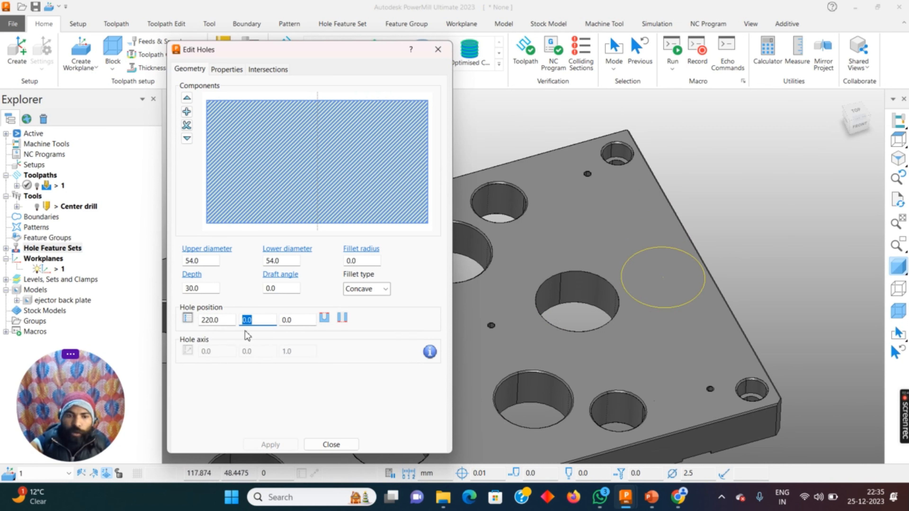
{"action": "type", "text": "300"}
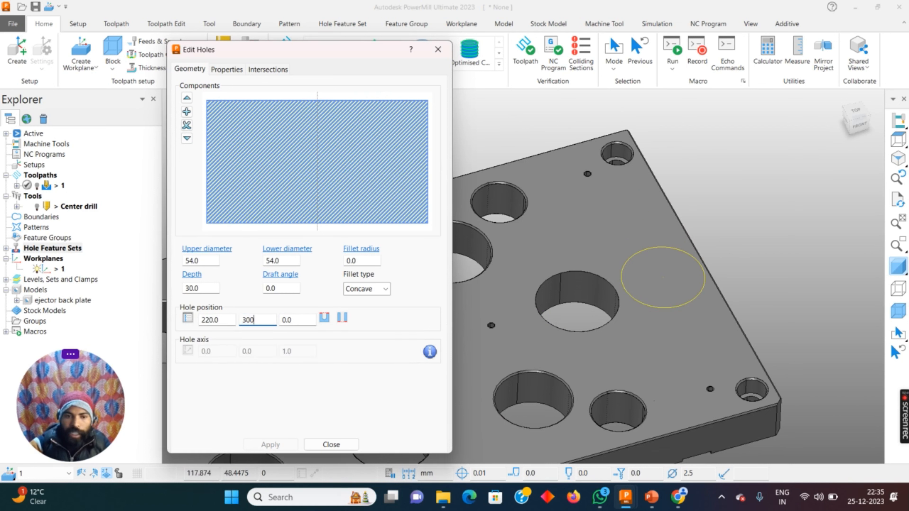
{"action": "key", "text": "BackSpace"}
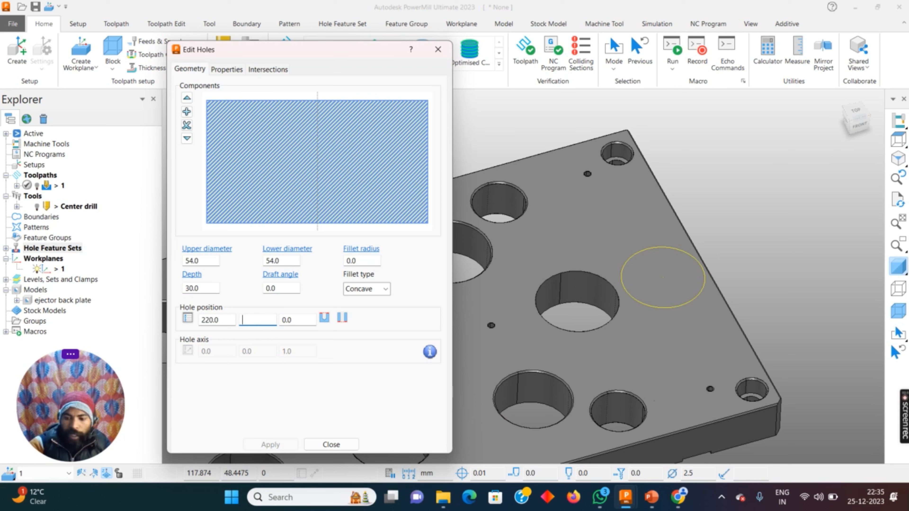
{"action": "type", "text": "50"}
{"action": "key", "text": "Return"}
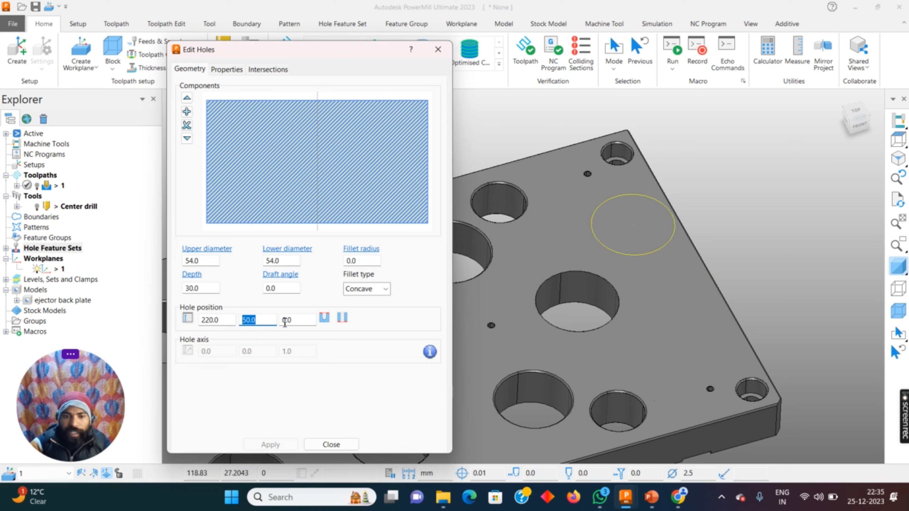
Step: Try a Z position of 30 for the hole and view it from the plate's side
{"action": "key", "text": "Tab"}
{"action": "type", "text": "3"}
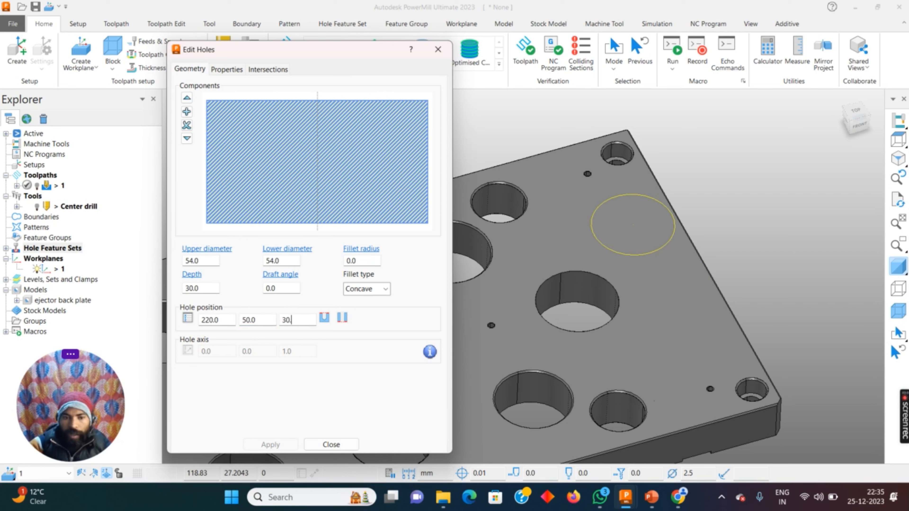
{"action": "key", "text": "Return"}
{"action": "middle_click_drag", "start_coordinate": [611, 240], "coordinate": [551, 262]}
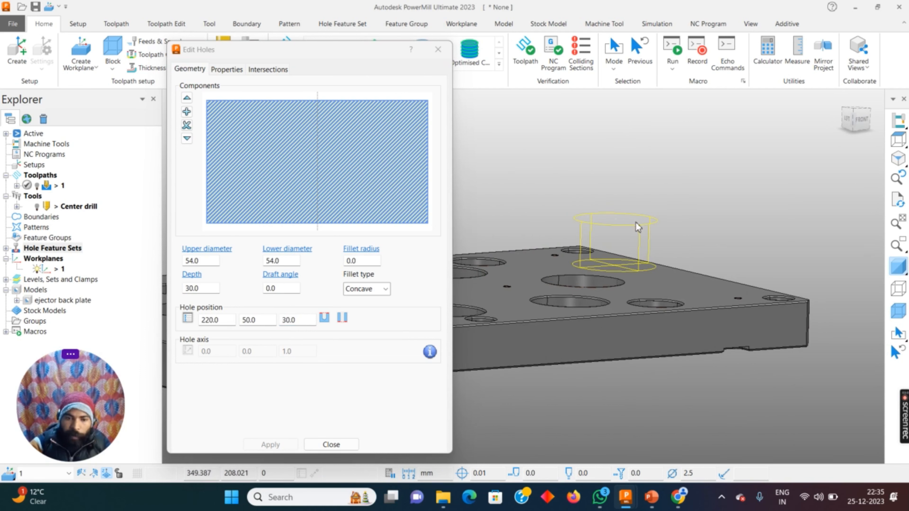
Step: Try a Z position of -30 for the hole, then hide the shading and reselect the hole
{"action": "left_click", "coordinate": [283, 320]}
{"action": "type", "text": "-"}
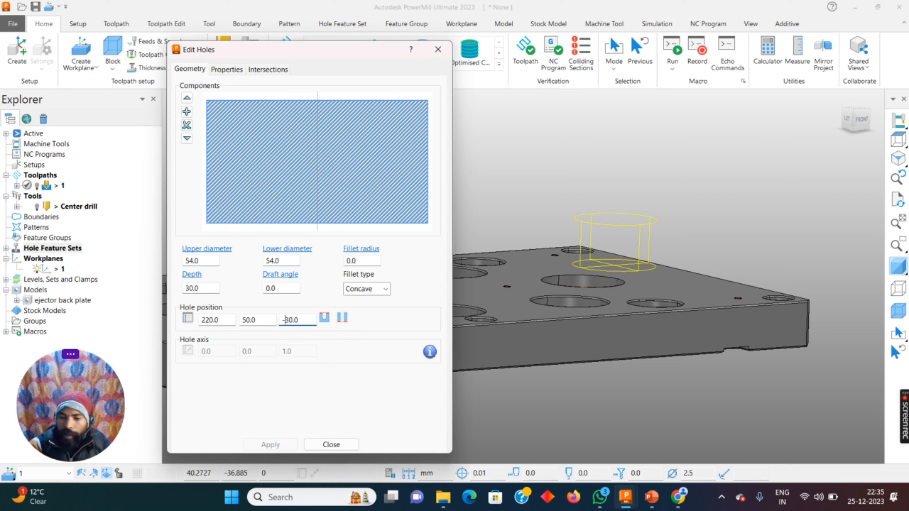
{"action": "left_click", "coordinate": [717, 154]}
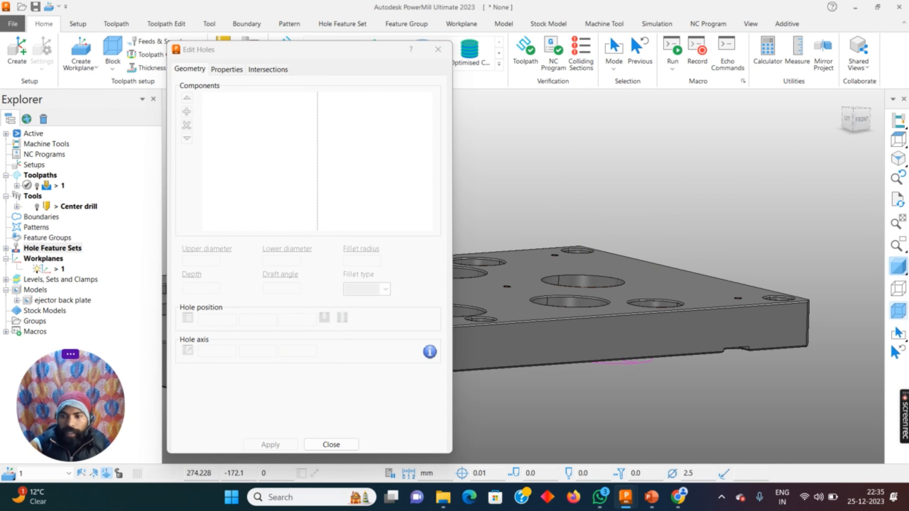
{"action": "left_click", "coordinate": [897, 266]}
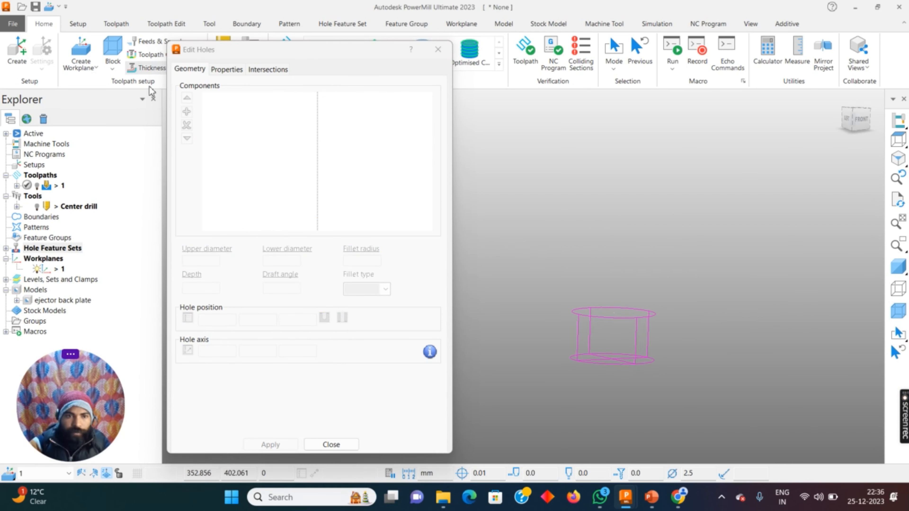
{"action": "left_click", "coordinate": [593, 309]}
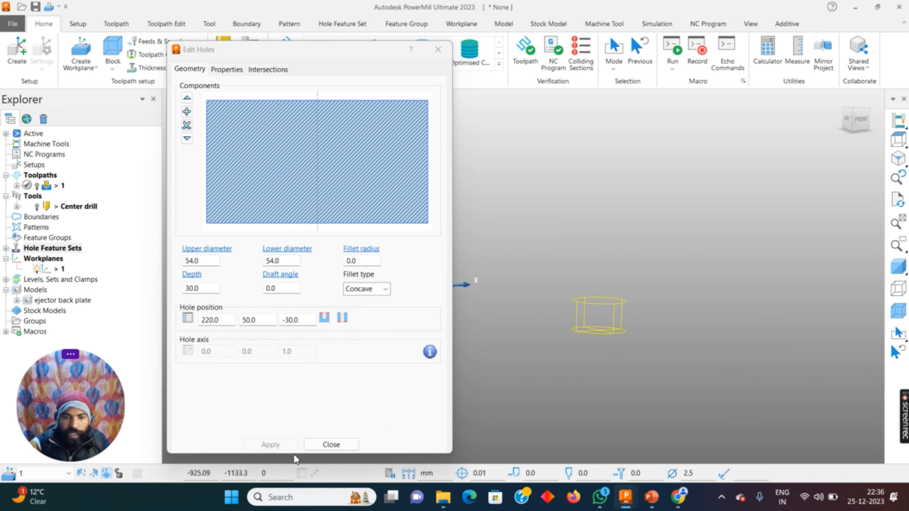
{"action": "mouse_move", "coordinate": [553, 342]}
{"action": "middle_mouse_down"}
{"action": "mouse_move", "coordinate": [558, 362]}
{"action": "mouse_move", "coordinate": [552, 337]}
{"action": "middle_mouse_up"}
Step: Try a depth of 0 on the hole and inspect the flattened feature with the shading hidden
{"action": "left_click", "coordinate": [904, 266]}
{"action": "scroll", "coordinate": [552, 338], "scroll_direction": "up", "scroll_amount": 2}
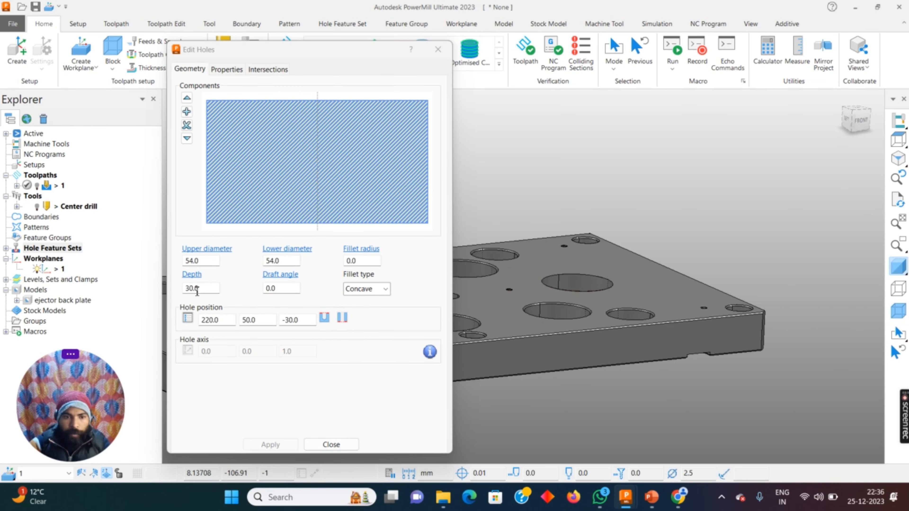
{"action": "left_click_drag", "start_coordinate": [205, 287], "coordinate": [89, 288]}
{"action": "type", "text": "0"}
{"action": "key", "text": "Return"}
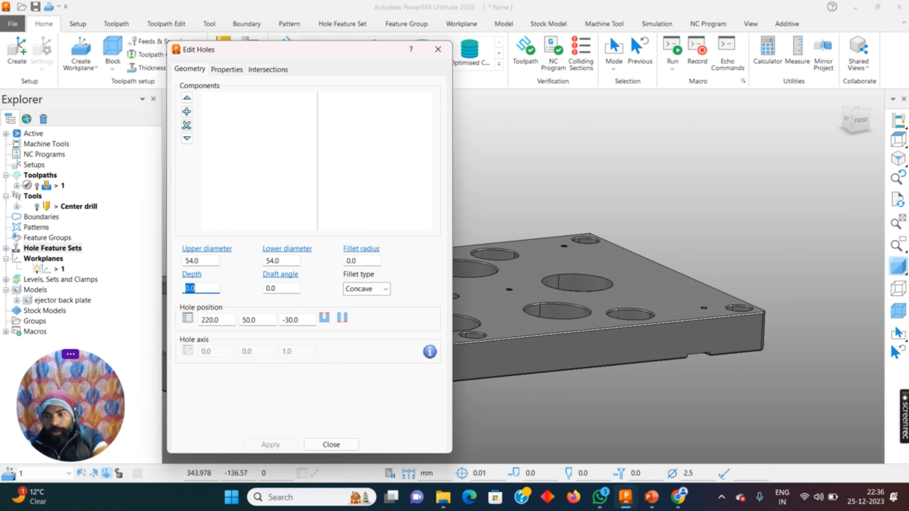
{"action": "left_click", "coordinate": [898, 288]}
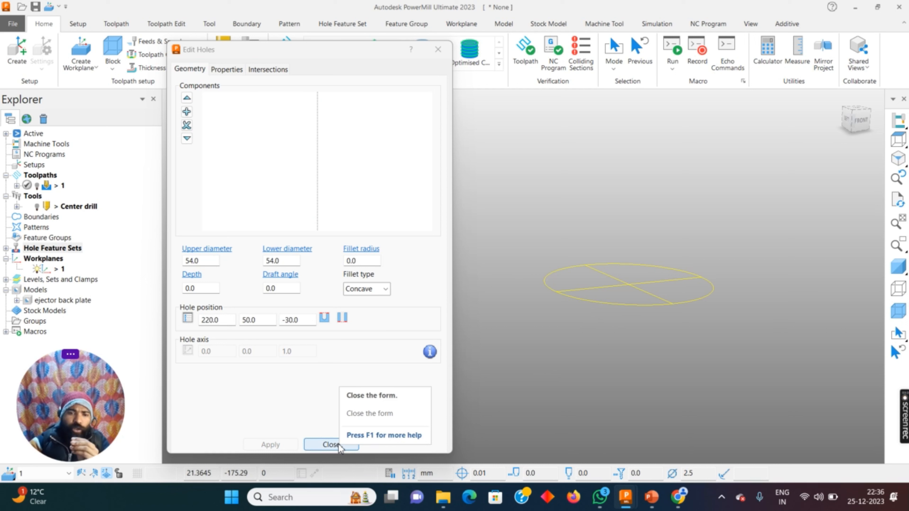
Step: Set the hole's depth to 50 mm and compare the feature with the plate's wireframe from the side
{"action": "double_click", "coordinate": [189, 289]}
{"action": "type", "text": "3"}
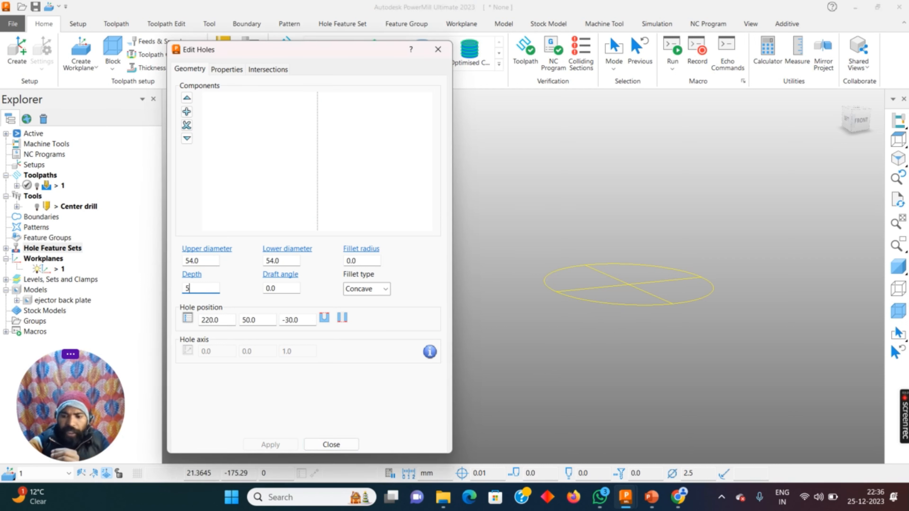
{"action": "key", "text": "Return"}
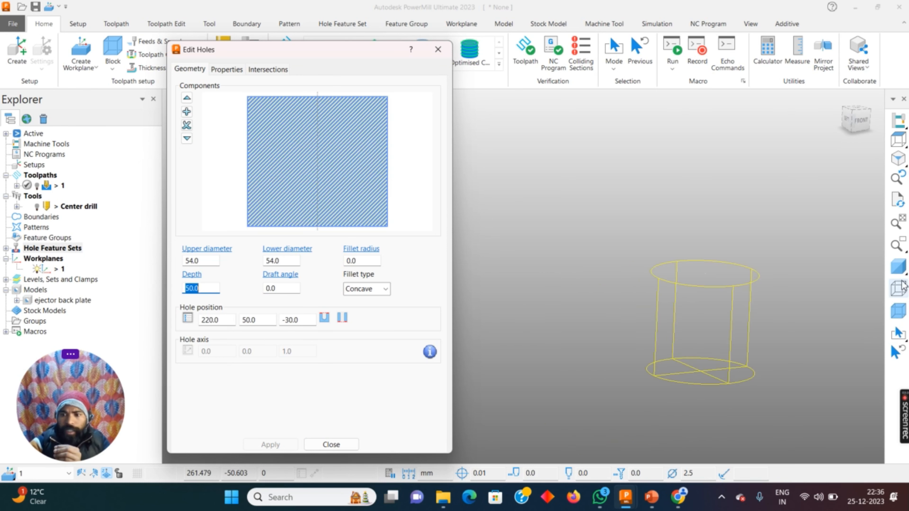
{"action": "left_click", "coordinate": [900, 273]}
{"action": "middle_click_drag", "start_coordinate": [787, 289], "coordinate": [644, 279]}
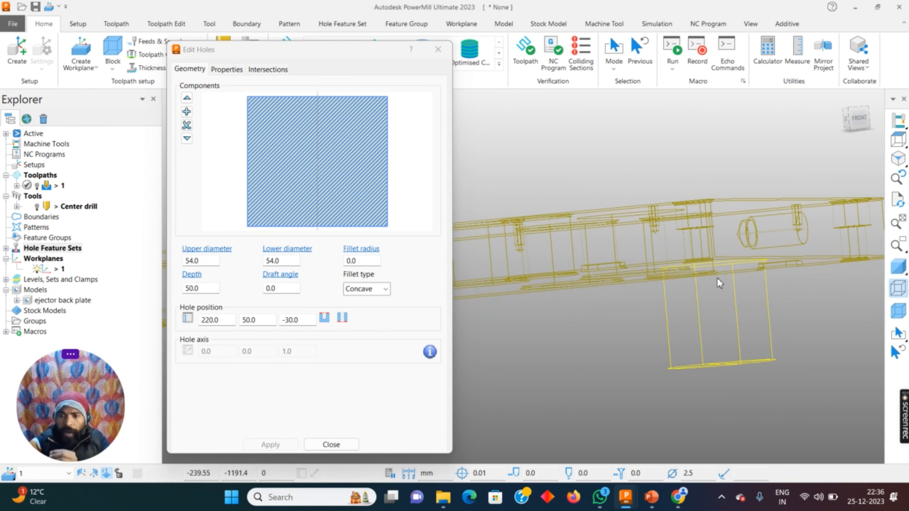
Step: Set the hole's Z position to 50, finish editing the hole and display the model shaded
{"action": "double_click", "coordinate": [306, 320]}
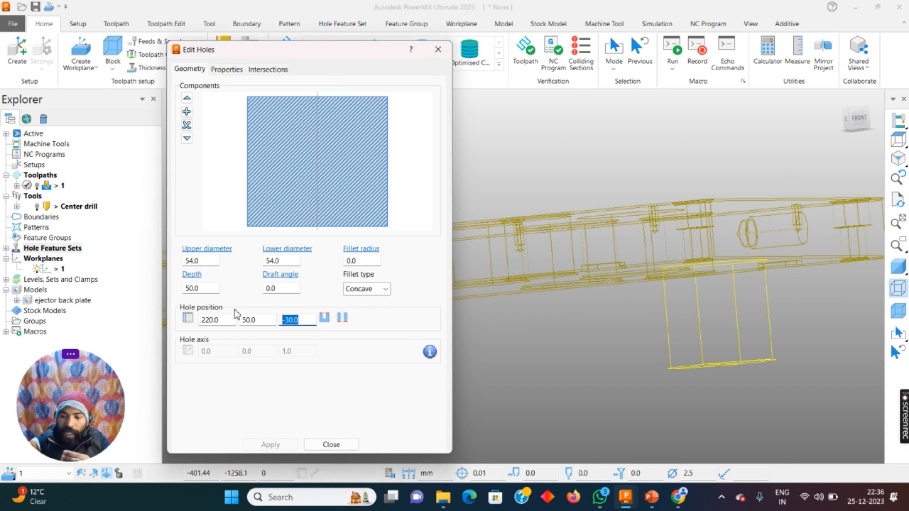
{"action": "type", "text": "50"}
{"action": "key", "text": "Return"}
{"action": "scroll", "coordinate": [753, 272], "scroll_direction": "down", "scroll_amount": 2}
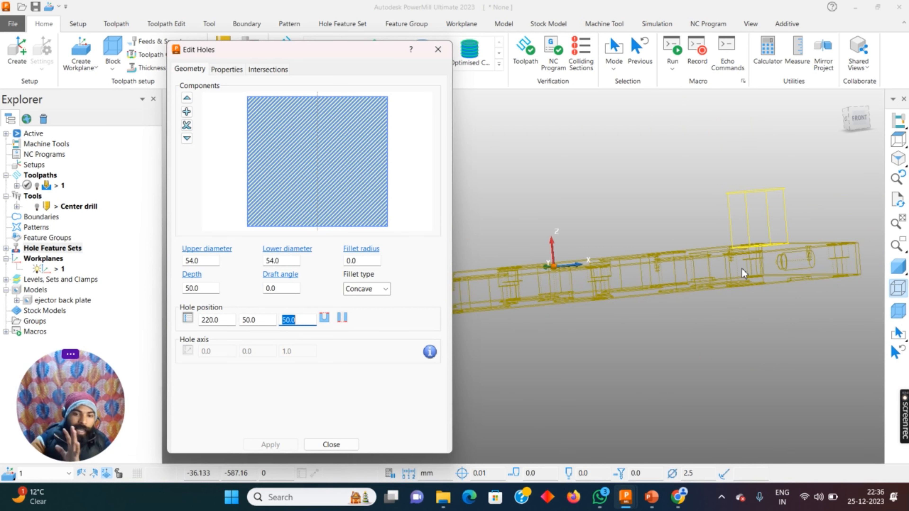
{"action": "left_click", "coordinate": [348, 441]}
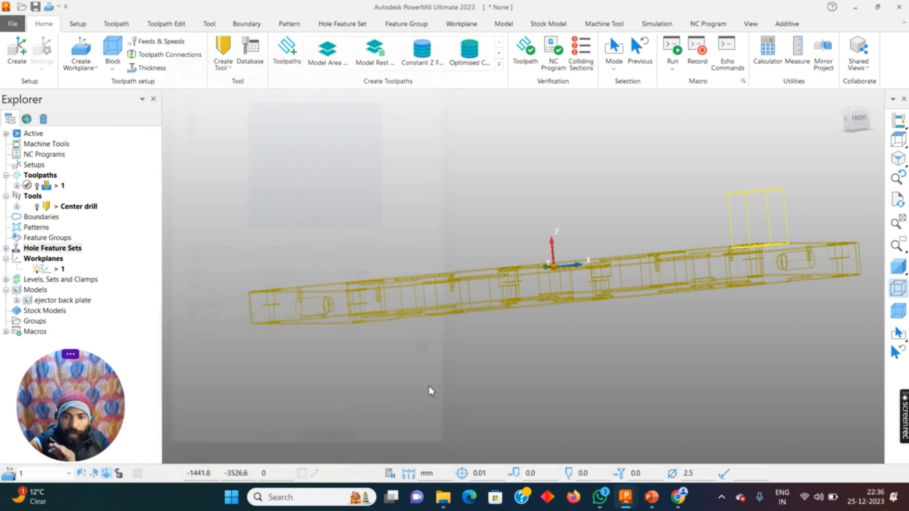
{"action": "left_click", "coordinate": [897, 266]}
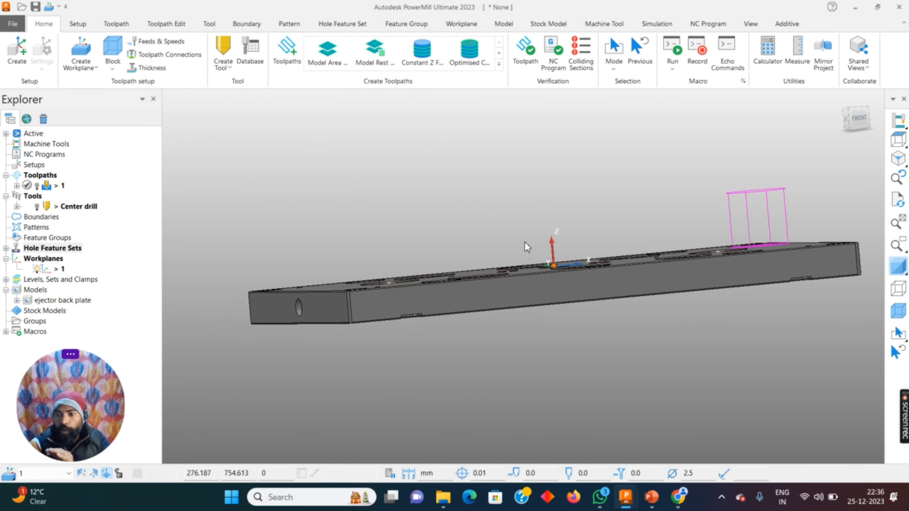
{"action": "mouse_move", "coordinate": [524, 241]}
{"action": "middle_mouse_down"}
{"action": "mouse_move", "coordinate": [455, 244]}
{"action": "mouse_move", "coordinate": [540, 269]}
{"action": "mouse_move", "coordinate": [521, 273]}
{"action": "middle_mouse_up"}
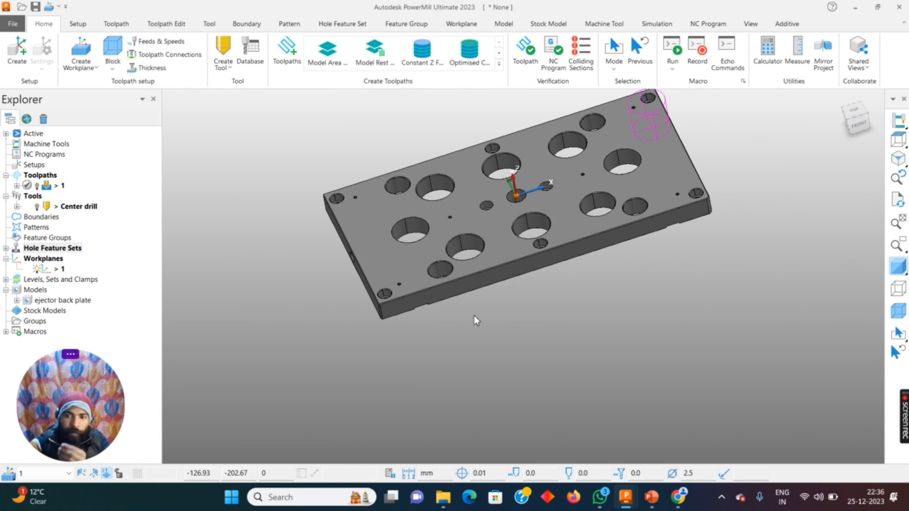
{"action": "scroll", "coordinate": [537, 405], "scroll_direction": "down", "scroll_amount": 3}
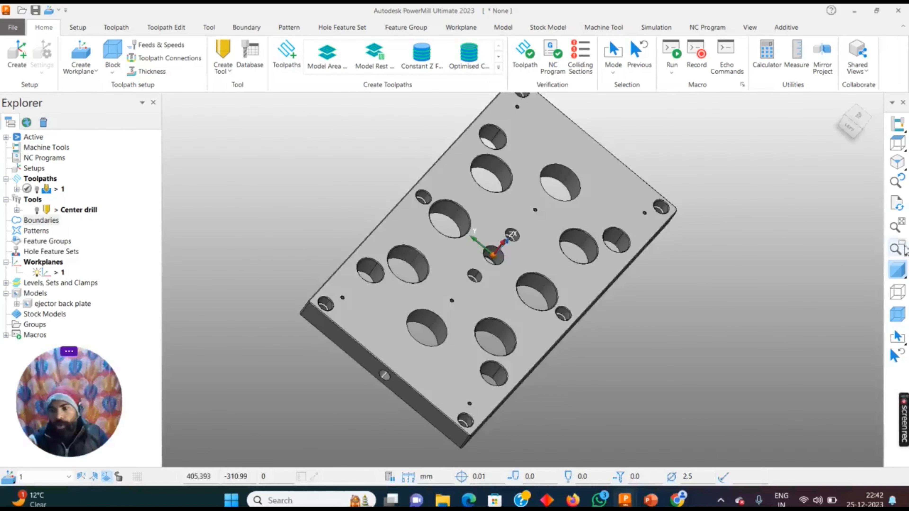
{"action": "left_click", "coordinate": [897, 162]}
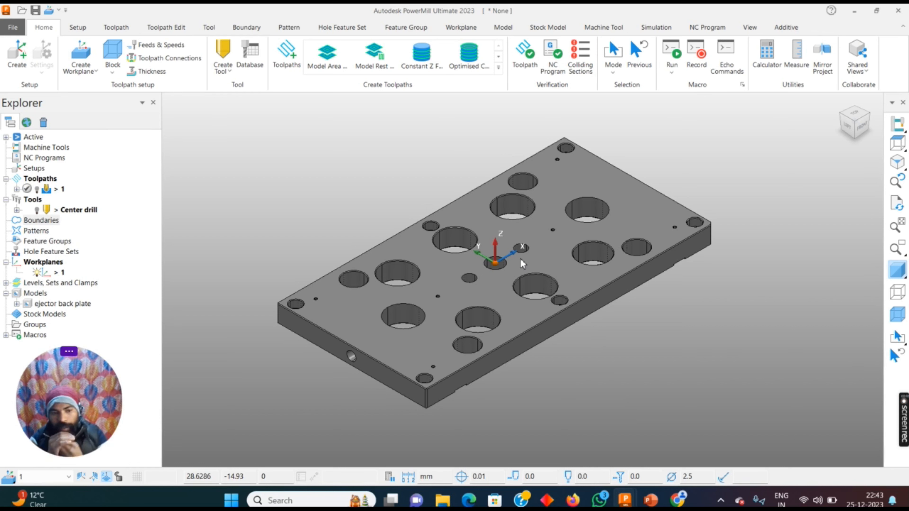
{"action": "scroll", "coordinate": [603, 351], "scroll_direction": "down", "scroll_amount": 2}
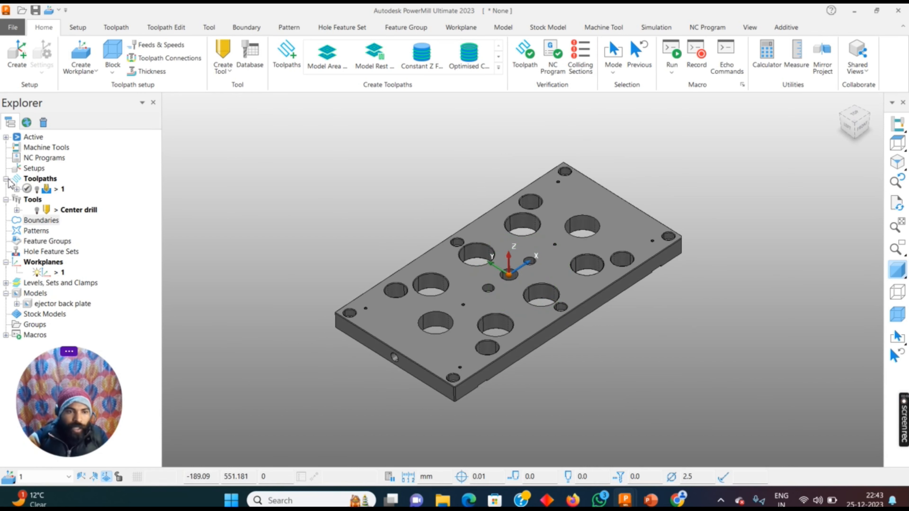
Step: Open the curve editor for a new boundary and view the plate from the top
{"action": "left_click", "coordinate": [36, 220]}
{"action": "right_click", "coordinate": [36, 220]}
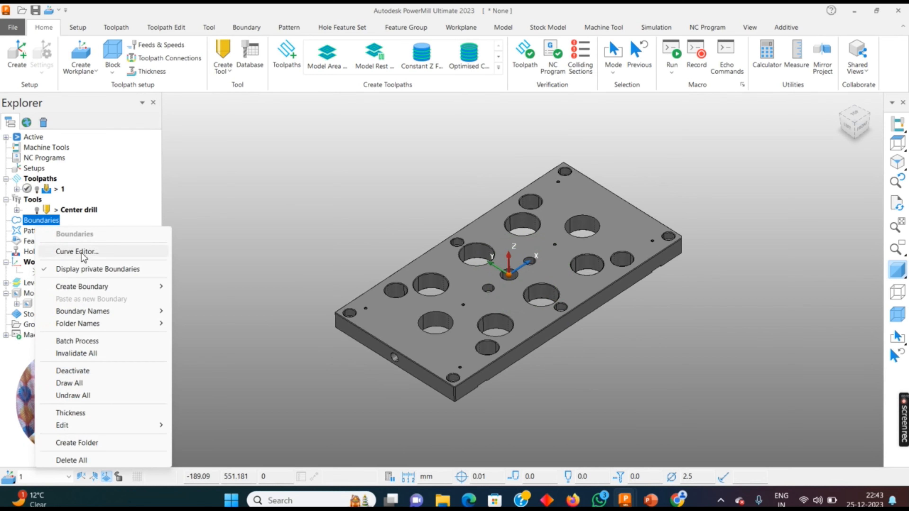
{"action": "left_click", "coordinate": [84, 252]}
{"action": "left_click", "coordinate": [898, 142]}
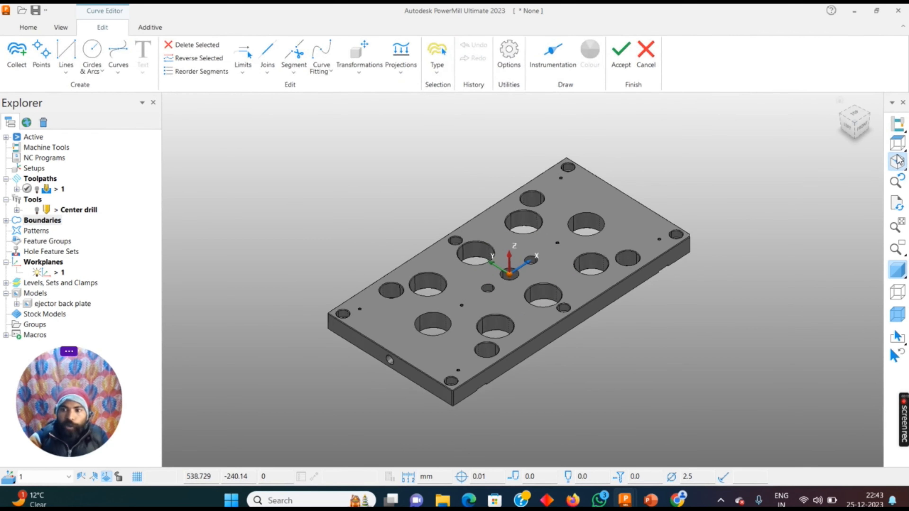
{"action": "left_click", "coordinate": [898, 142]}
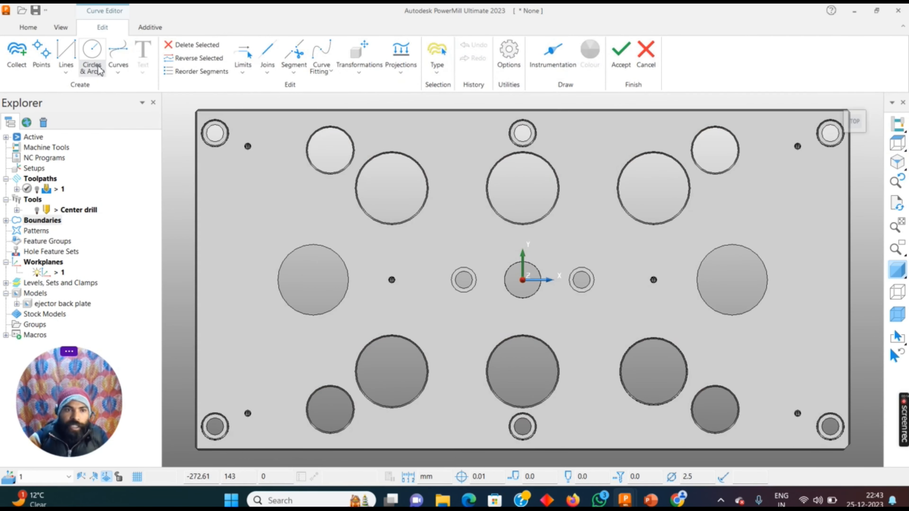
Step: Draw a circle with a radius of 10 in the plate's free upper-left area, at about X -217, Y 60
{"action": "left_click", "coordinate": [102, 74]}
{"action": "left_click", "coordinate": [95, 94]}
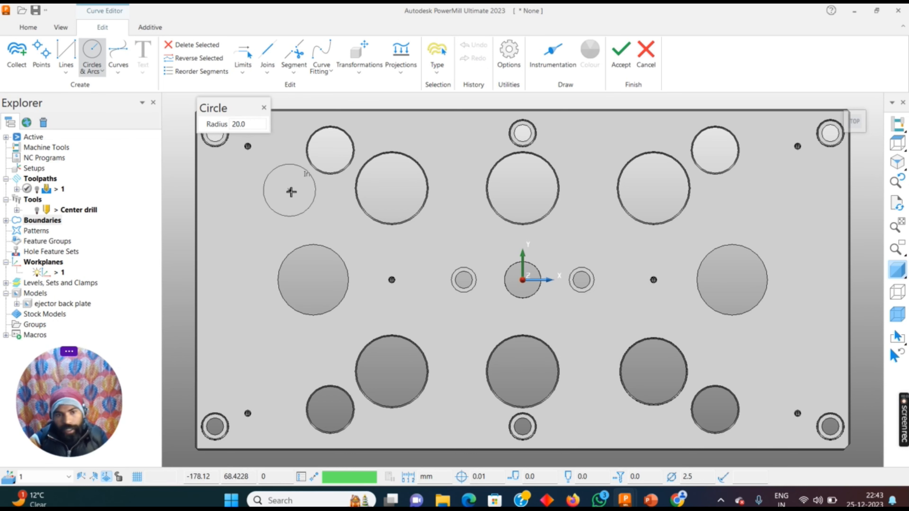
{"action": "left_click_drag", "start_coordinate": [250, 125], "coordinate": [201, 123]}
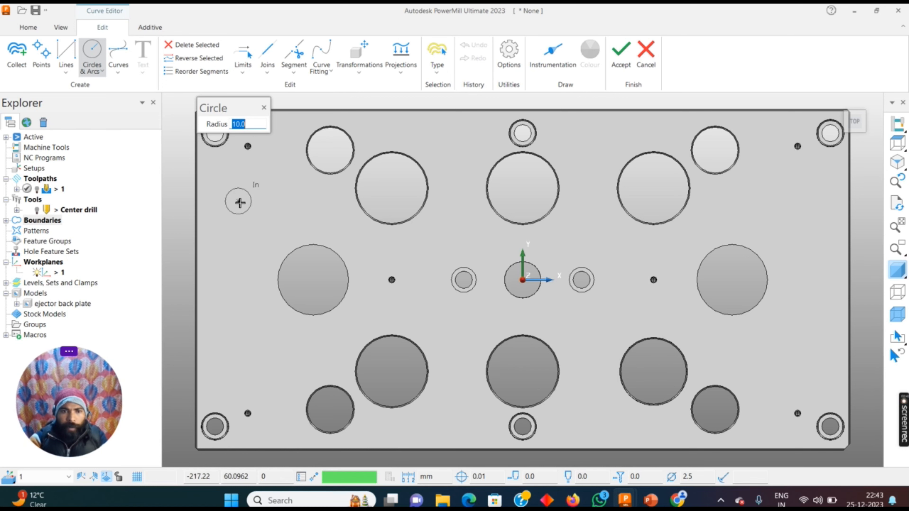
{"action": "left_click", "coordinate": [239, 202]}
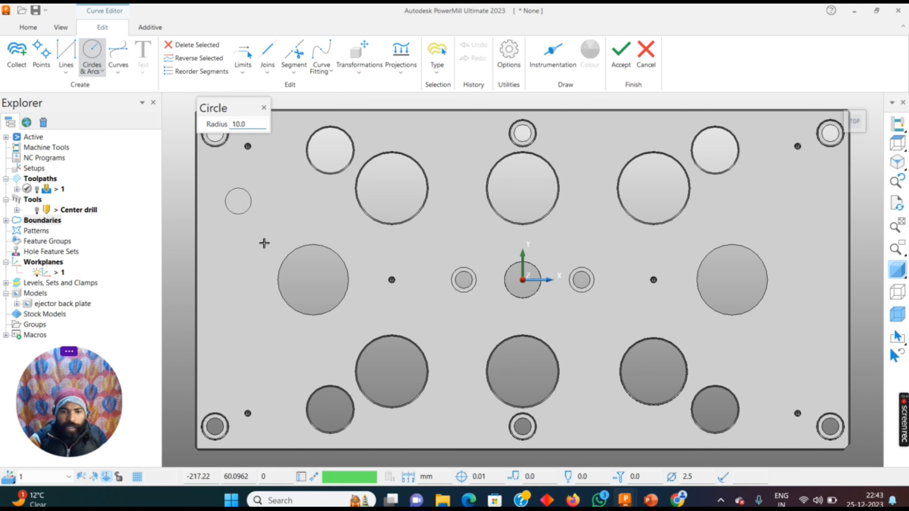
Step: Place a second radius-10 circle at X 220, Y 70 using Workplane coordinates, and end circle drawing
{"action": "left_click", "coordinate": [300, 477]}
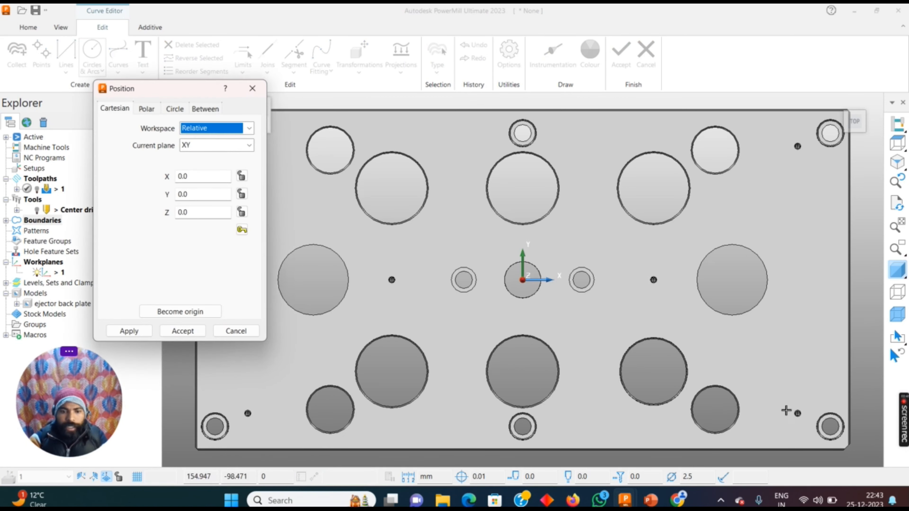
{"action": "scroll", "coordinate": [823, 403], "scroll_direction": "down", "scroll_amount": 3}
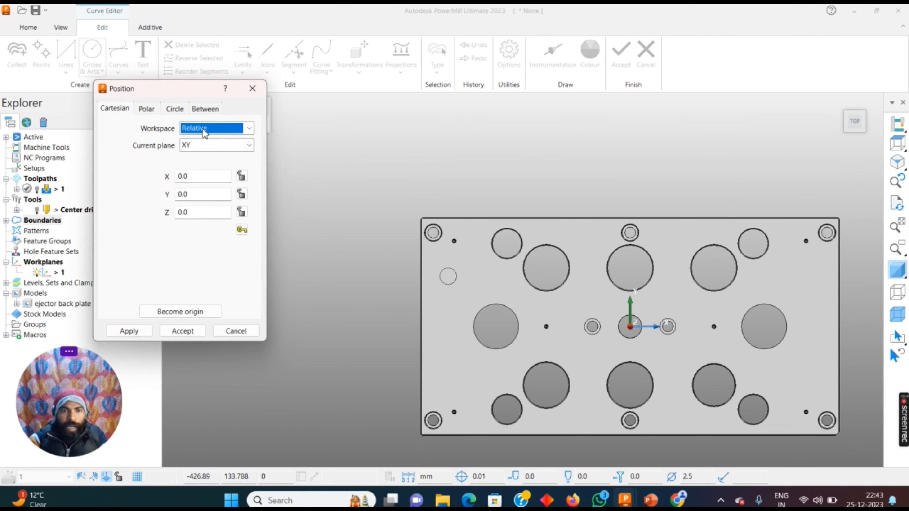
{"action": "left_click", "coordinate": [204, 134]}
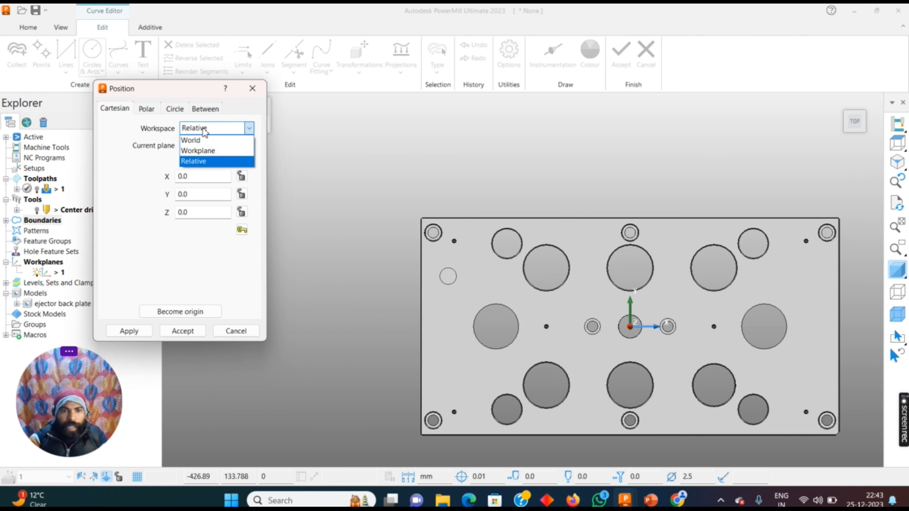
{"action": "left_click", "coordinate": [195, 151]}
{"action": "double_click", "coordinate": [209, 178]}
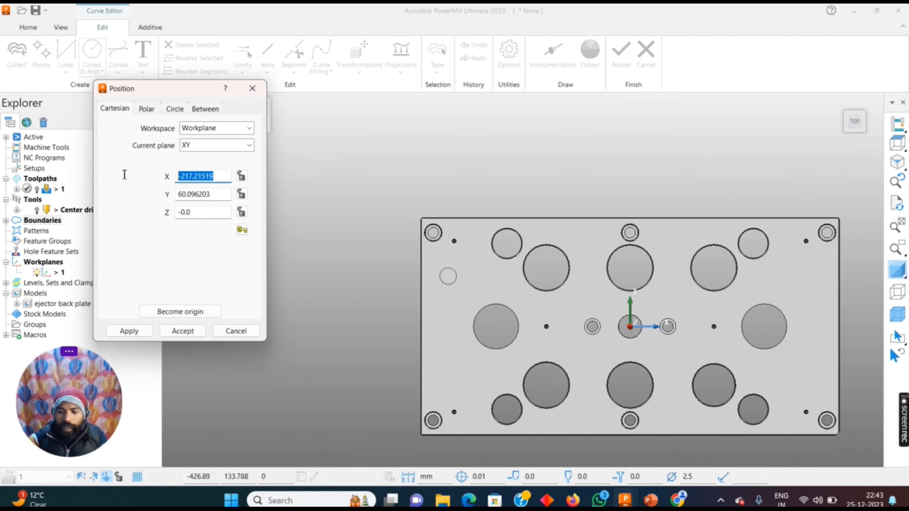
{"action": "type", "text": "220.0"}
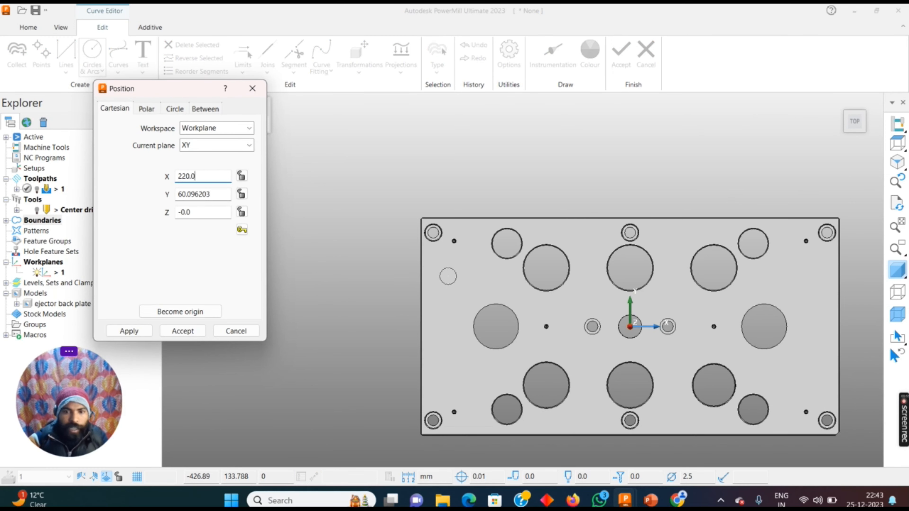
{"action": "key", "text": "Return"}
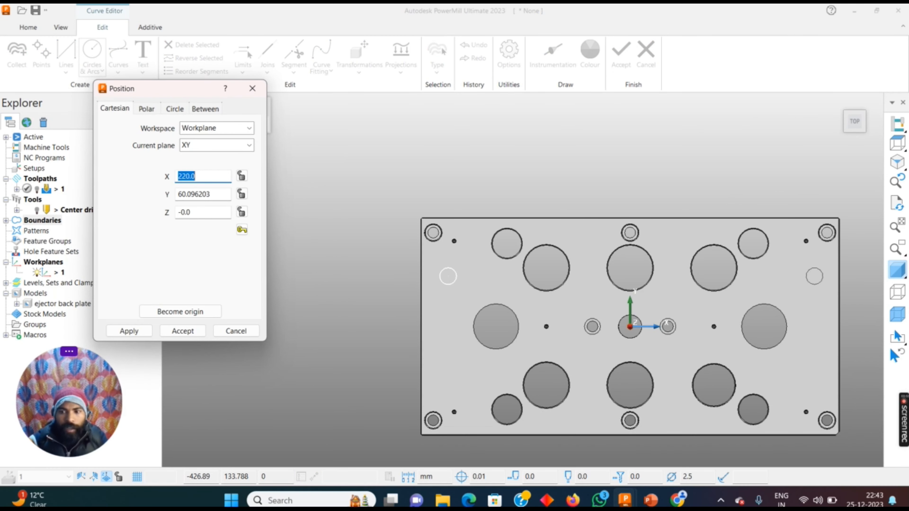
{"action": "double_click", "coordinate": [217, 194]}
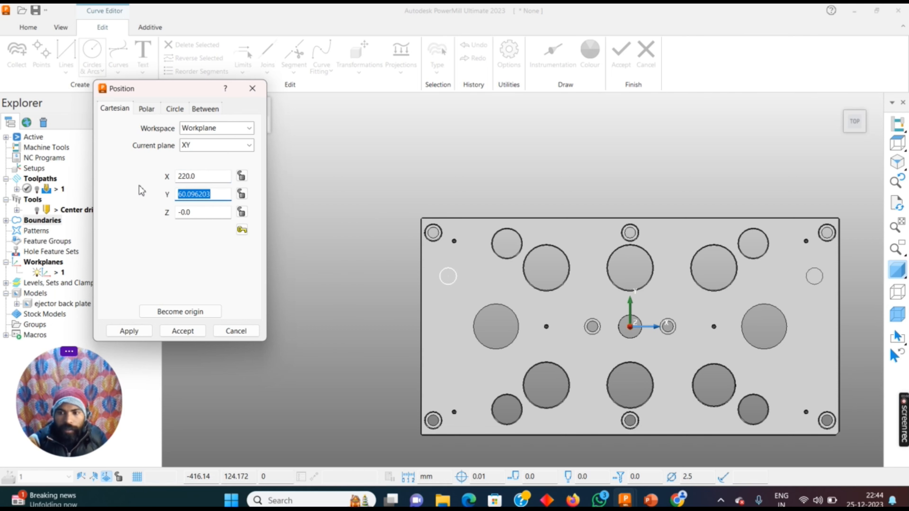
{"action": "type", "text": "70.0"}
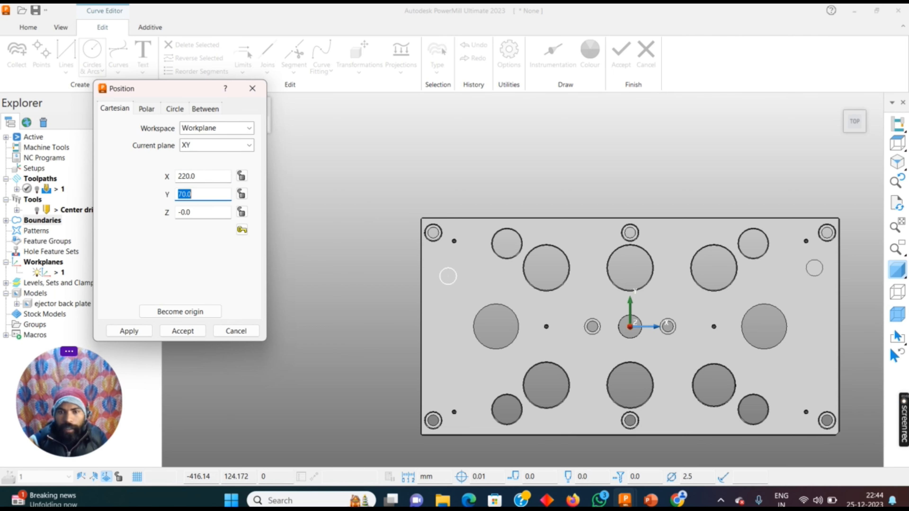
{"action": "left_click", "coordinate": [129, 331]}
{"action": "left_click", "coordinate": [182, 331]}
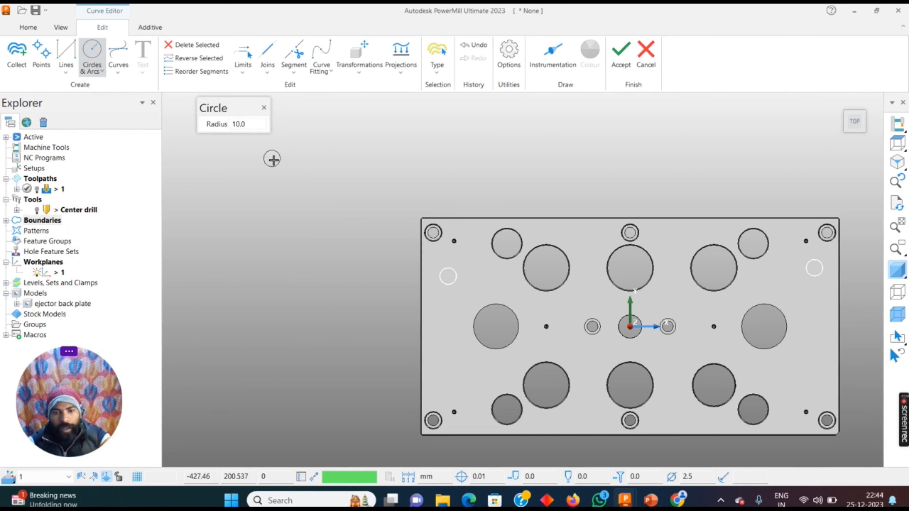
{"action": "key", "text": "Escape"}
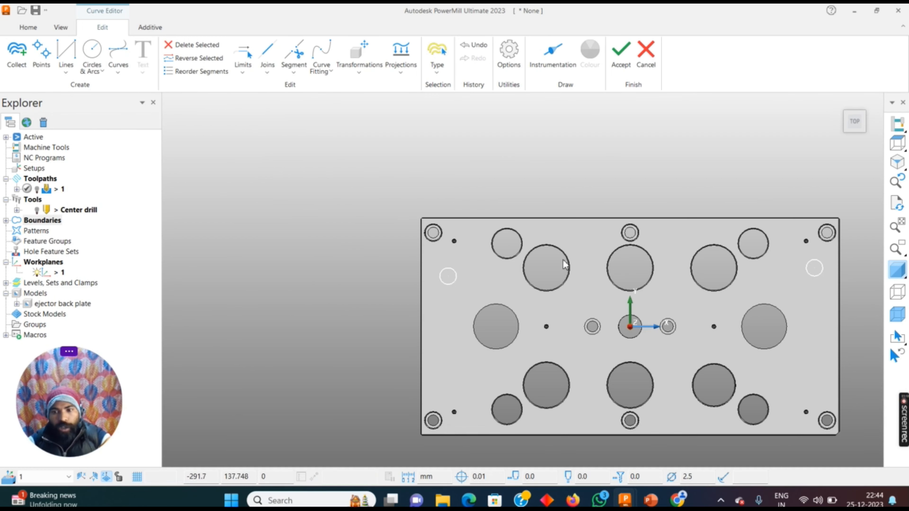
Step: Hide the plate's shading, check the two circles and accept the boundary curves
{"action": "middle_click_drag", "start_coordinate": [564, 265], "coordinate": [907, 233]}
{"action": "left_click", "coordinate": [900, 269]}
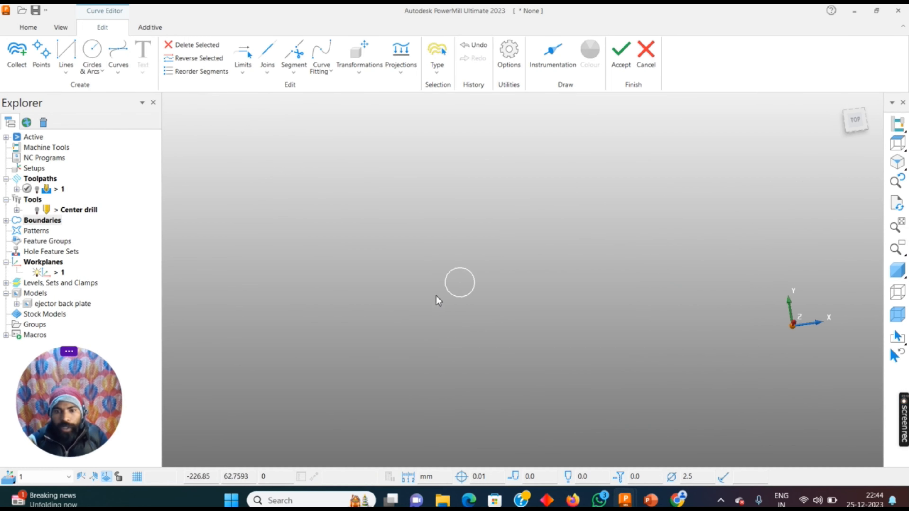
{"action": "scroll", "coordinate": [409, 291], "scroll_direction": "down", "scroll_amount": 3}
{"action": "scroll", "coordinate": [687, 259], "scroll_direction": "up", "scroll_amount": 3}
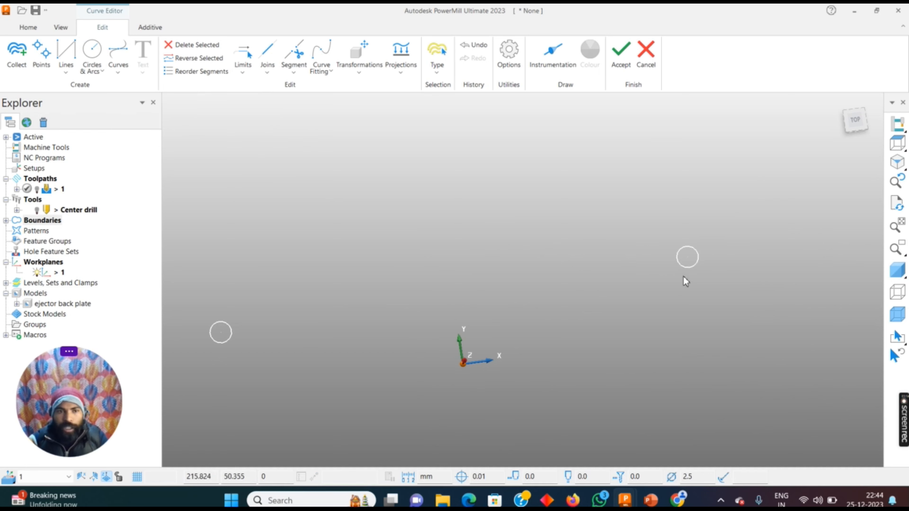
{"action": "scroll", "coordinate": [685, 261], "scroll_direction": "down", "scroll_amount": 2}
{"action": "left_click", "coordinate": [620, 54]}
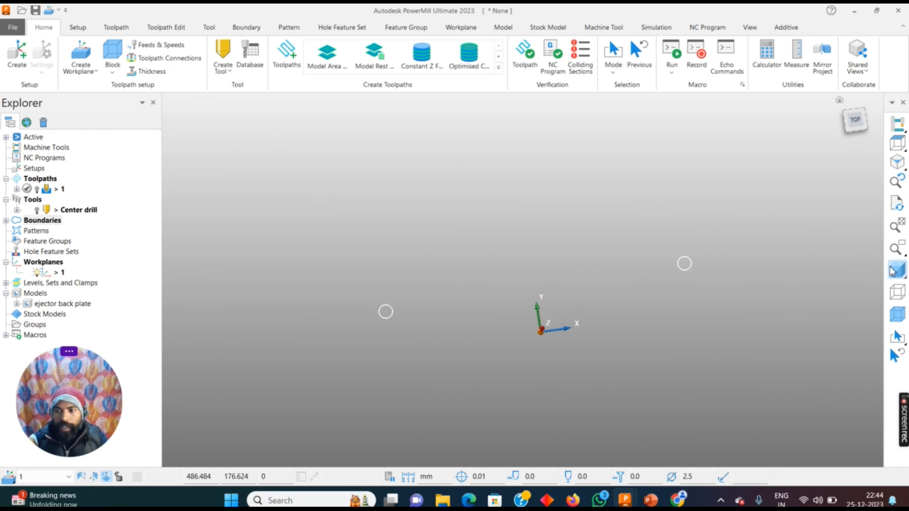
Step: Select both circles and create hole features from them using the Curves method
{"action": "left_click", "coordinate": [897, 269]}
{"action": "left_click", "coordinate": [897, 270]}
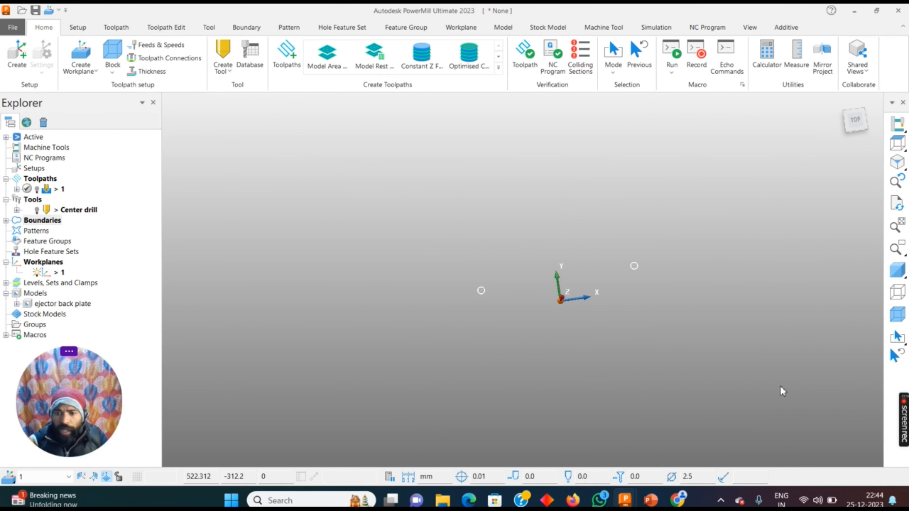
{"action": "left_click_drag", "start_coordinate": [781, 391], "coordinate": [780, 379]}
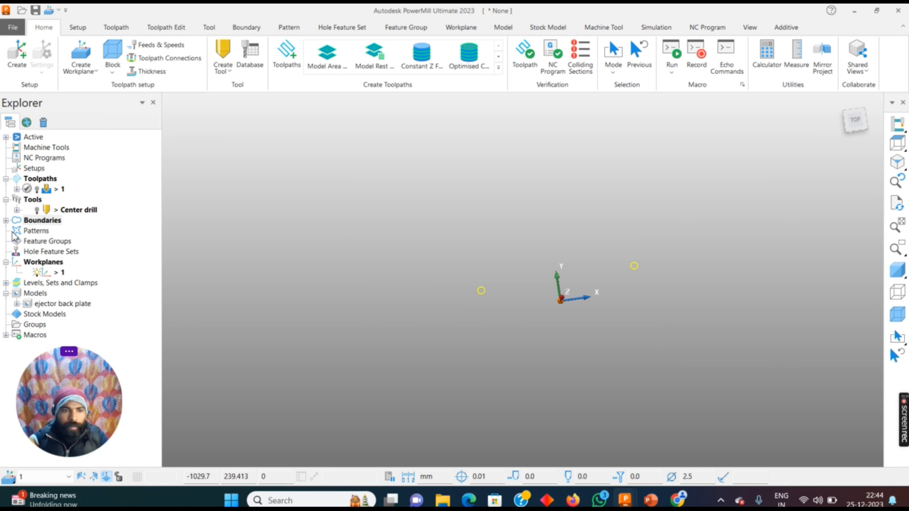
{"action": "right_click", "coordinate": [34, 253]}
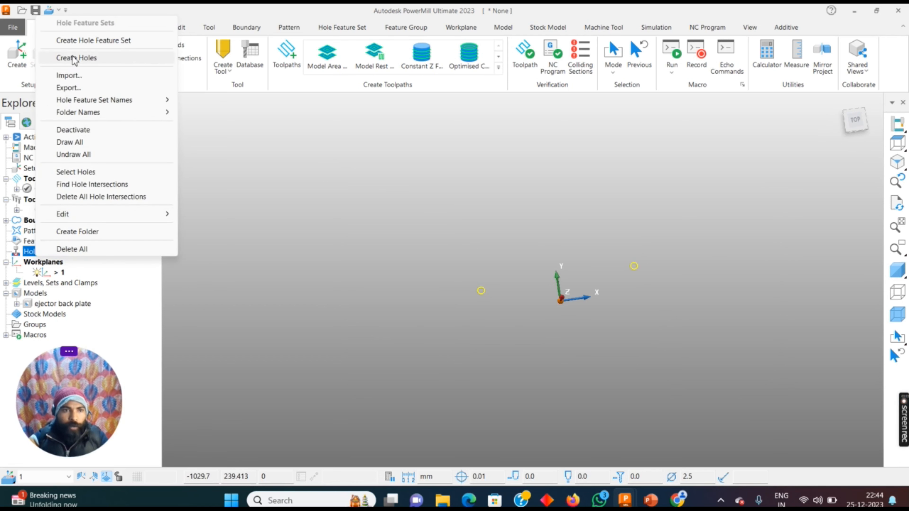
{"action": "left_click", "coordinate": [74, 57]}
{"action": "left_click", "coordinate": [202, 140]}
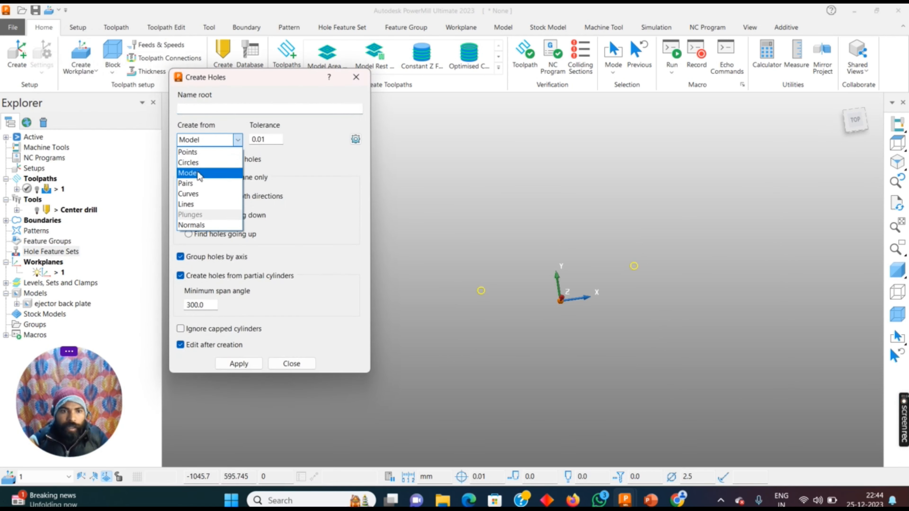
{"action": "left_click", "coordinate": [189, 198]}
{"action": "left_click", "coordinate": [246, 369]}
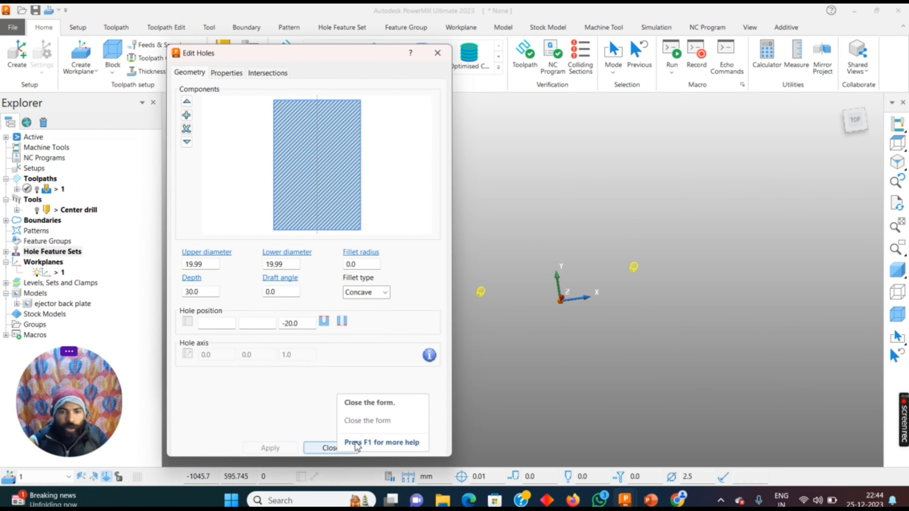
Step: Compare the new holes with the plate and set the Z position of both holes to 0
{"action": "scroll", "coordinate": [711, 344], "scroll_direction": "down", "scroll_amount": 3}
{"action": "left_click", "coordinate": [897, 271]}
{"action": "scroll", "coordinate": [683, 298], "scroll_direction": "up", "scroll_amount": 5}
{"action": "middle_click_drag", "start_coordinate": [638, 291], "coordinate": [694, 195]}
{"action": "left_click", "coordinate": [896, 271]}
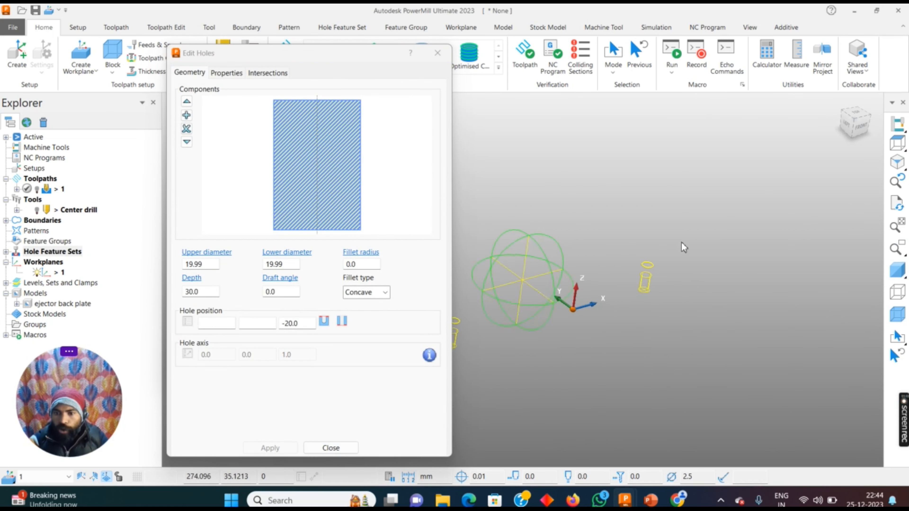
{"action": "mouse_move", "coordinate": [681, 246]}
{"action": "middle_mouse_down"}
{"action": "mouse_move", "coordinate": [648, 266]}
{"action": "mouse_move", "coordinate": [680, 270]}
{"action": "middle_mouse_up"}
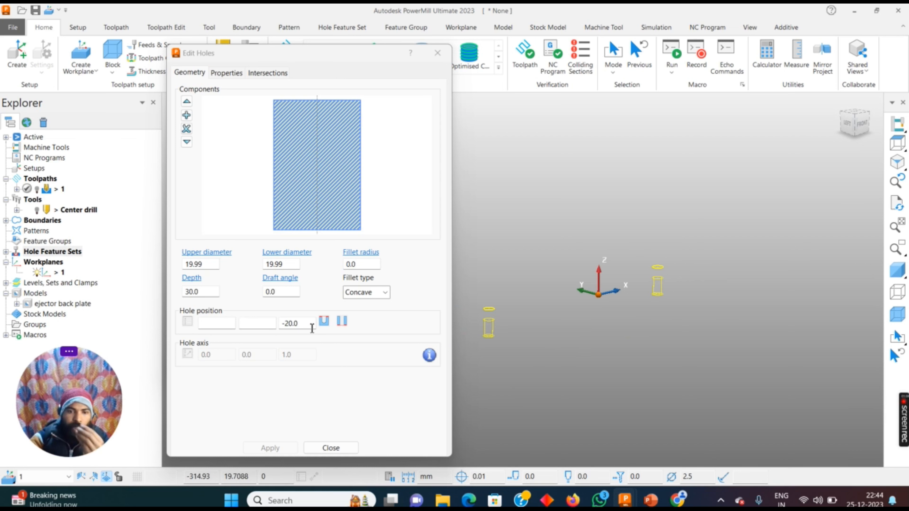
{"action": "left_click_drag", "start_coordinate": [312, 326], "coordinate": [224, 313]}
{"action": "key", "text": "Return"}
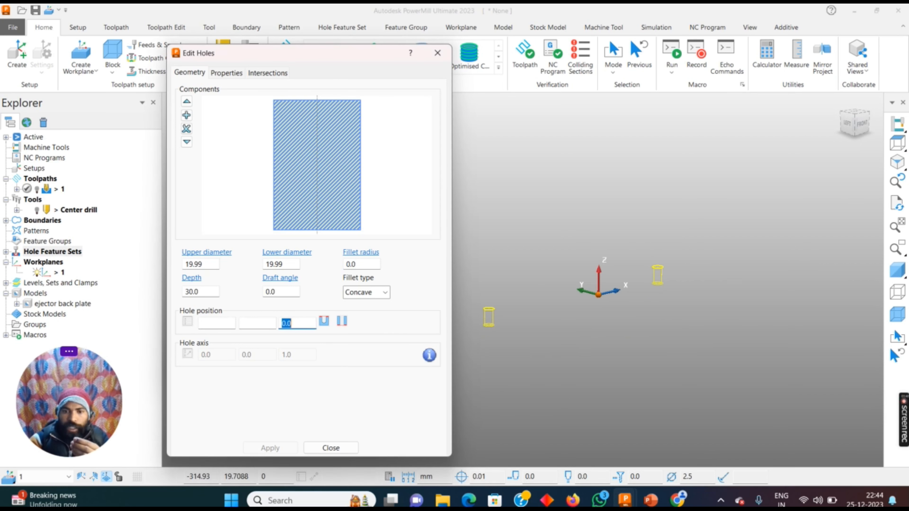
Step: Check the repositioned holes against the shaded plate, hide the shading again and finish editing the holes
{"action": "left_click", "coordinate": [897, 271]}
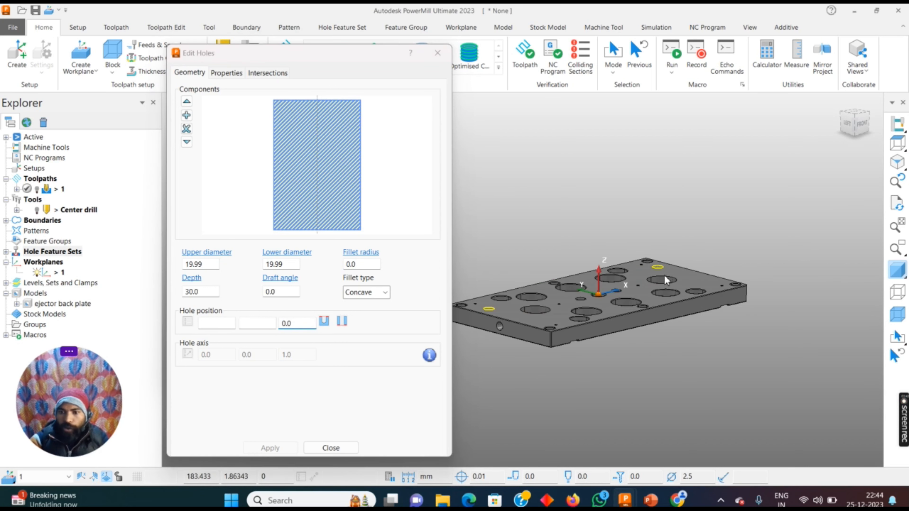
{"action": "scroll", "coordinate": [663, 273], "scroll_direction": "up", "scroll_amount": 3}
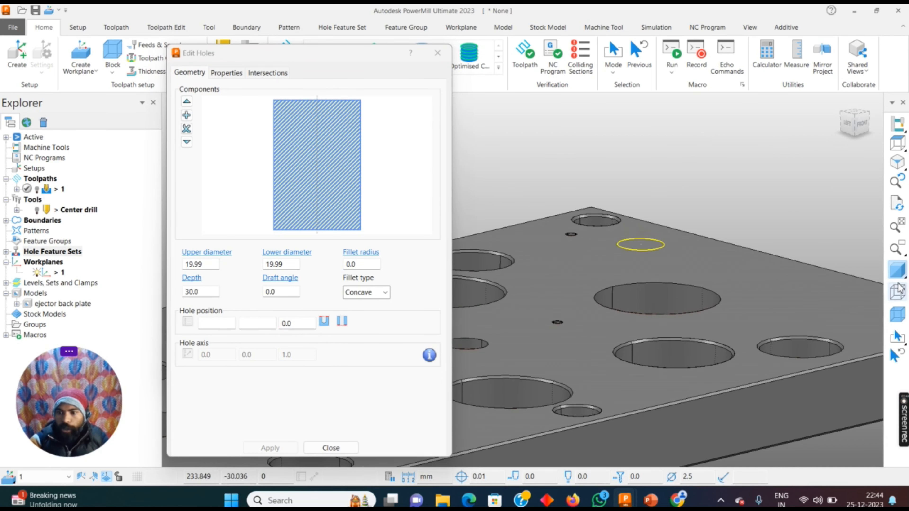
{"action": "left_click", "coordinate": [894, 272]}
{"action": "scroll", "coordinate": [652, 292], "scroll_direction": "down", "scroll_amount": 2}
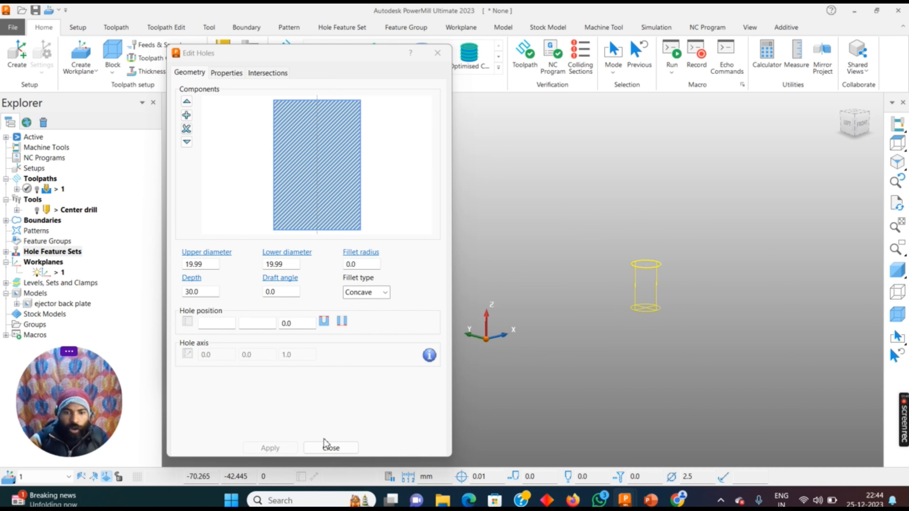
{"action": "left_click", "coordinate": [326, 447]}
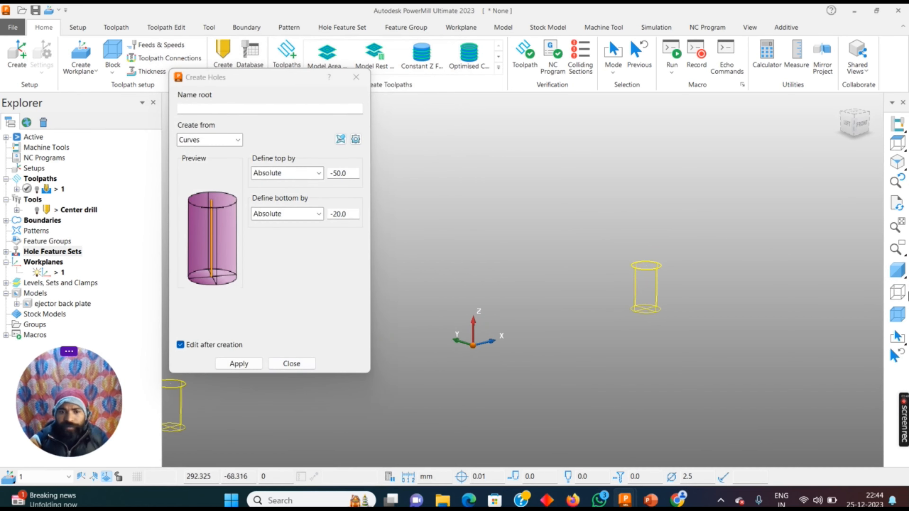
Step: Compare the new holes with the shaded plate, hide the shading and set the absolute bottom of the holes to -30.0
{"action": "left_click", "coordinate": [897, 271]}
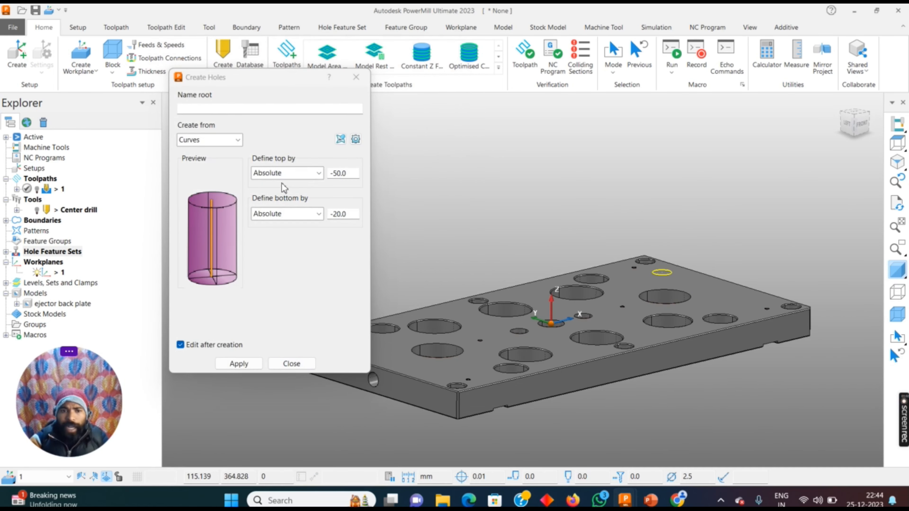
{"action": "scroll", "coordinate": [663, 283], "scroll_direction": "up", "scroll_amount": 2}
{"action": "left_click", "coordinate": [896, 270]}
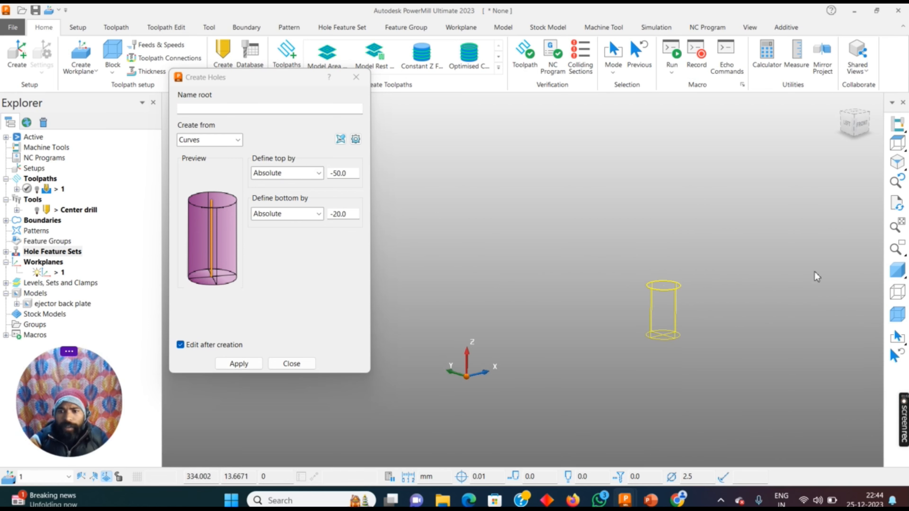
{"action": "left_click", "coordinate": [343, 214]}
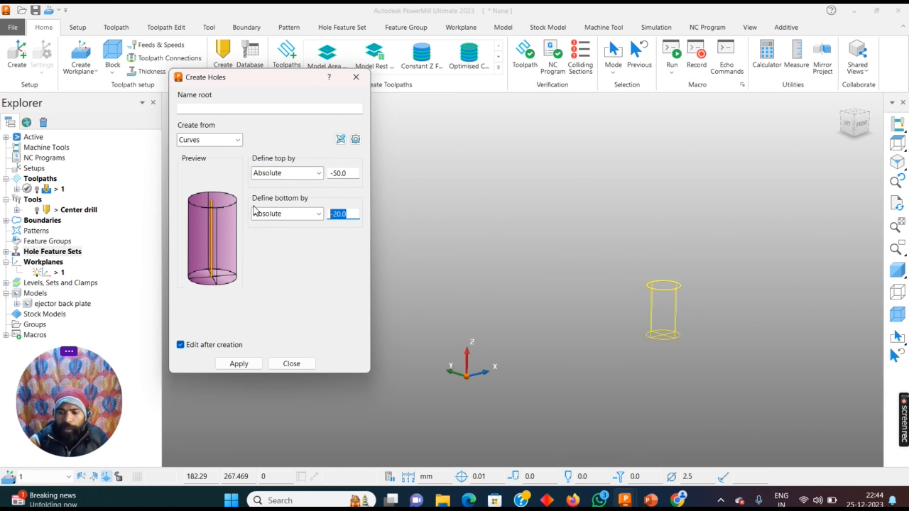
{"action": "type", "text": "-30.0"}
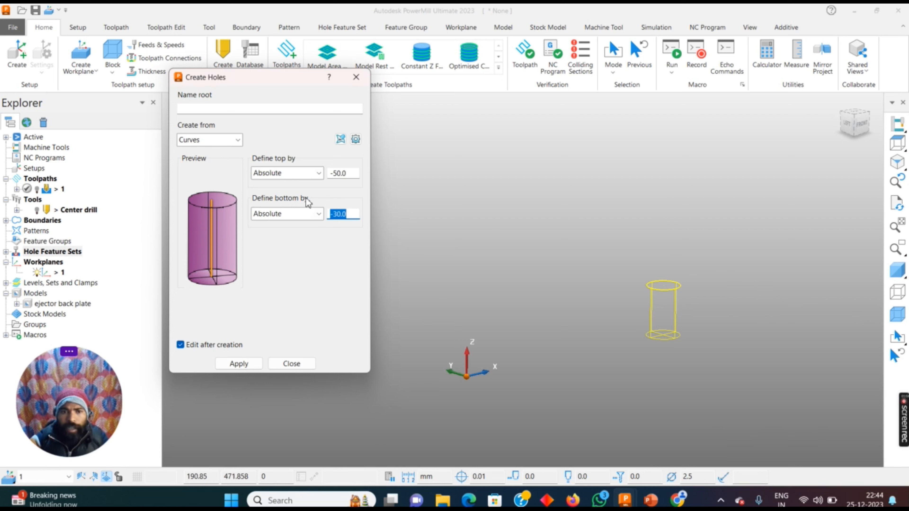
Step: Define the hole top by Height from bottom, create the holes from the curves, inspect them and finish editing
{"action": "left_click", "coordinate": [295, 179]}
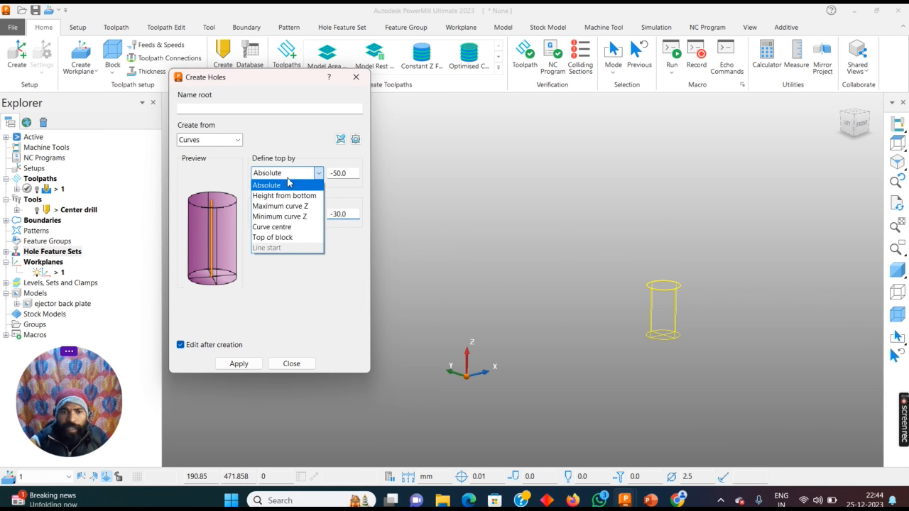
{"action": "left_click", "coordinate": [277, 199]}
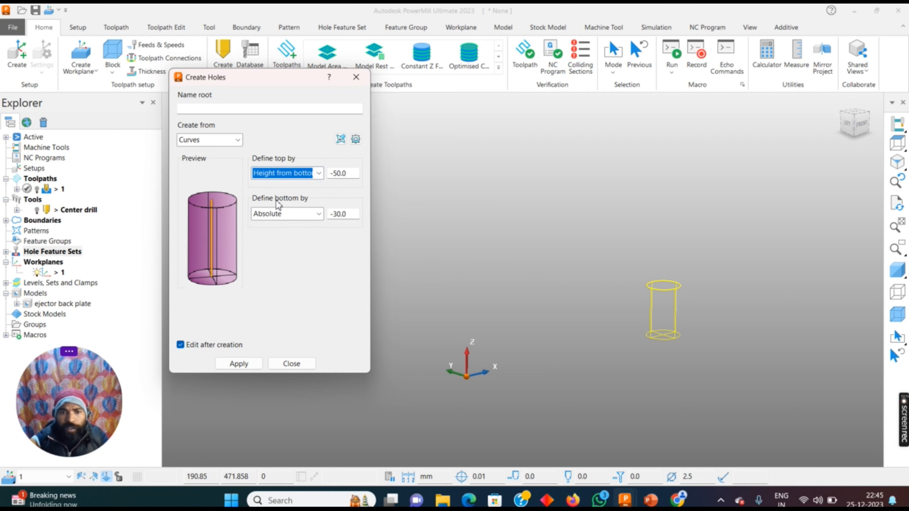
{"action": "left_click", "coordinate": [350, 173]}
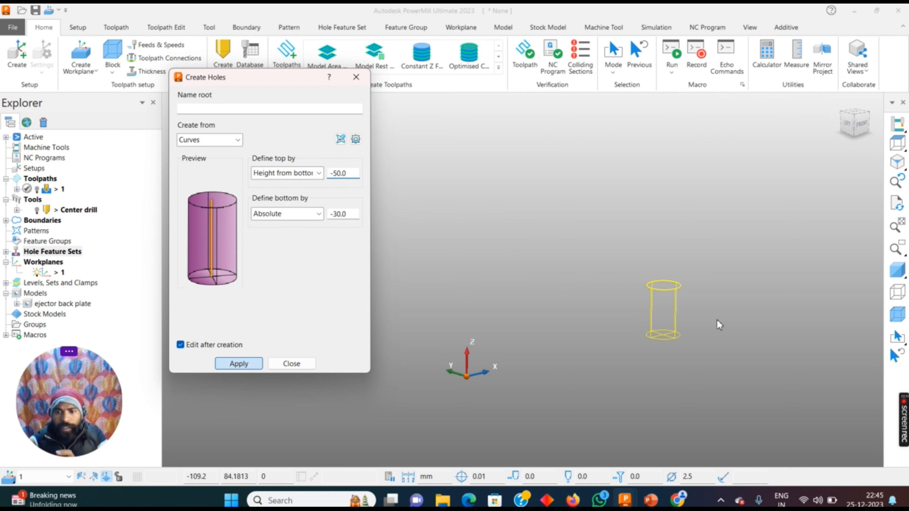
{"action": "key", "text": "Return"}
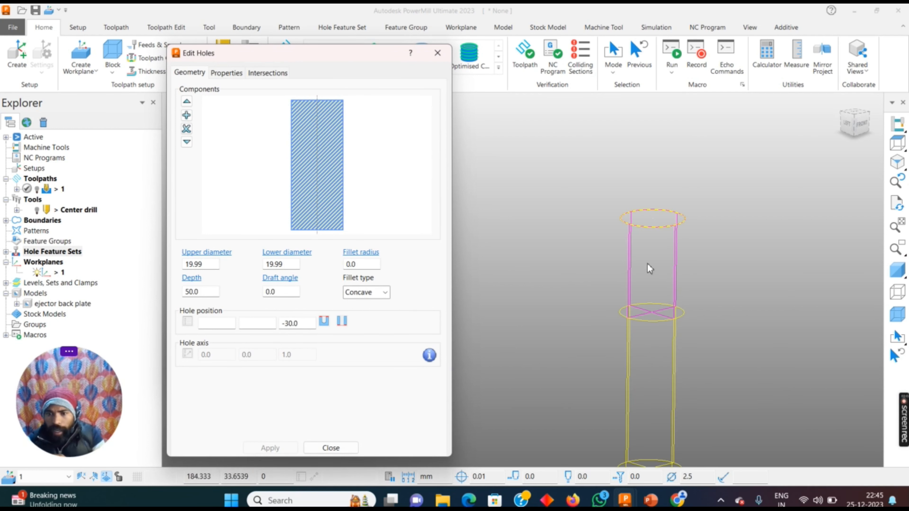
{"action": "scroll", "coordinate": [649, 269], "scroll_direction": "down", "scroll_amount": 2}
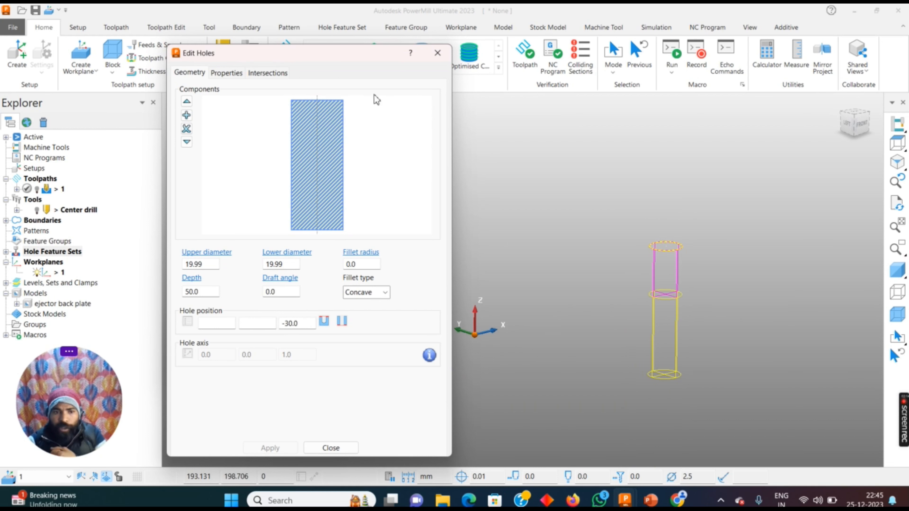
{"action": "left_click", "coordinate": [440, 54]}
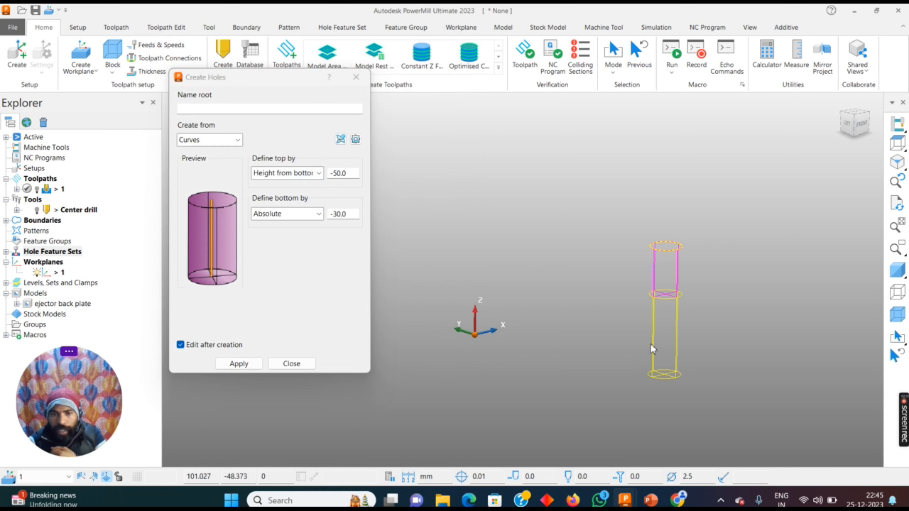
Step: Review the other options for defining the hole top, keep Height from bottom and finish creating holes
{"action": "left_click", "coordinate": [316, 175]}
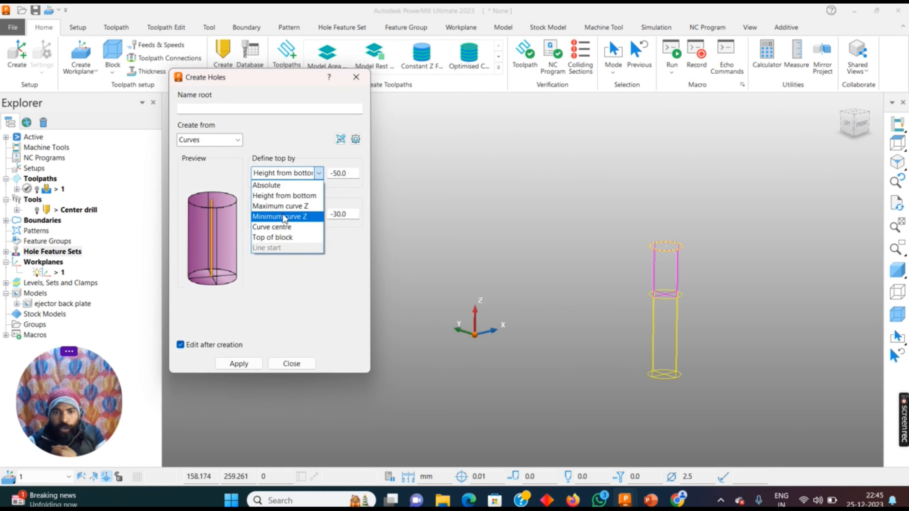
{"action": "left_click", "coordinate": [291, 197]}
{"action": "left_click", "coordinate": [290, 174]}
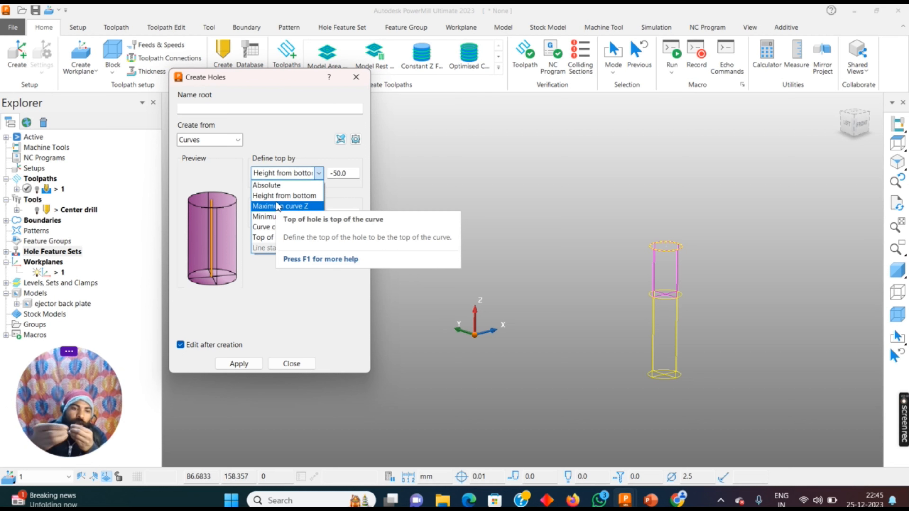
{"action": "left_click", "coordinate": [294, 371]}
{"action": "left_click", "coordinate": [270, 363]}
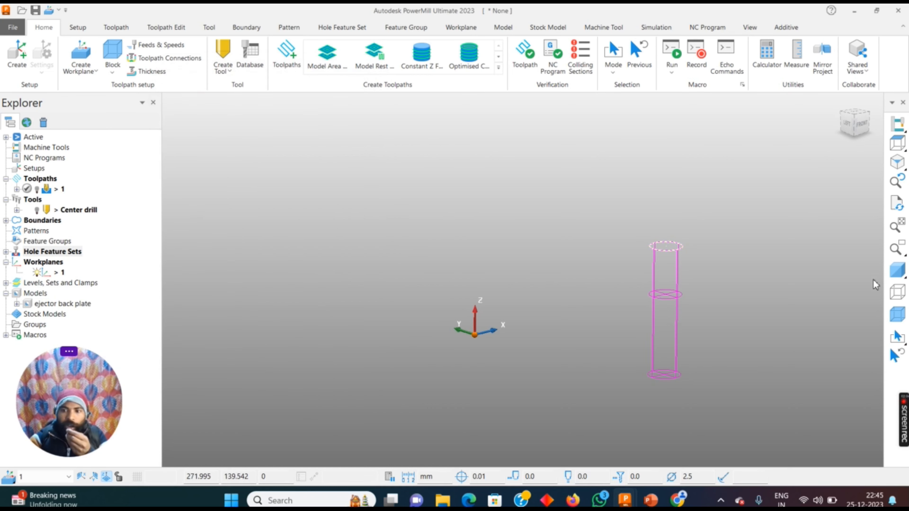
Step: Examine the new holes against the plate in shaded, wireframe and translucent display, and hide the plate again
{"action": "left_click", "coordinate": [898, 293]}
{"action": "left_click", "coordinate": [897, 277]}
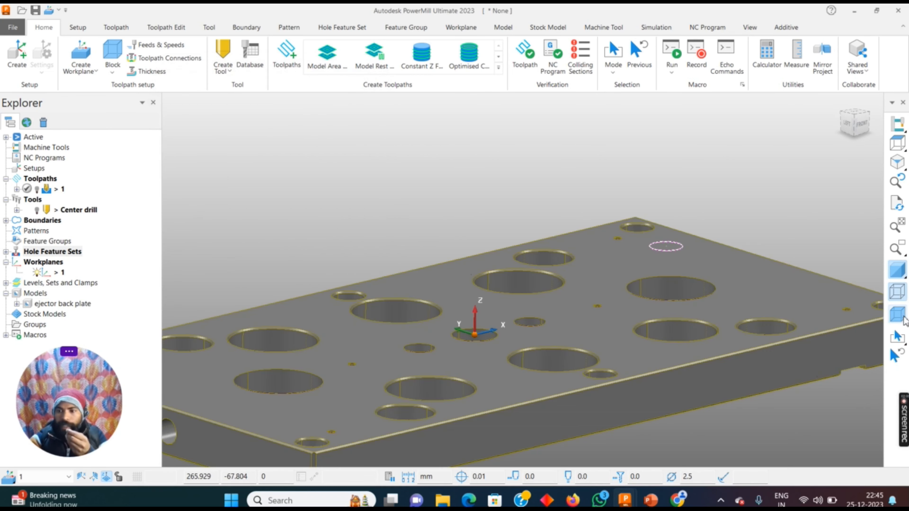
{"action": "left_click", "coordinate": [898, 294]}
{"action": "left_click", "coordinate": [900, 271]}
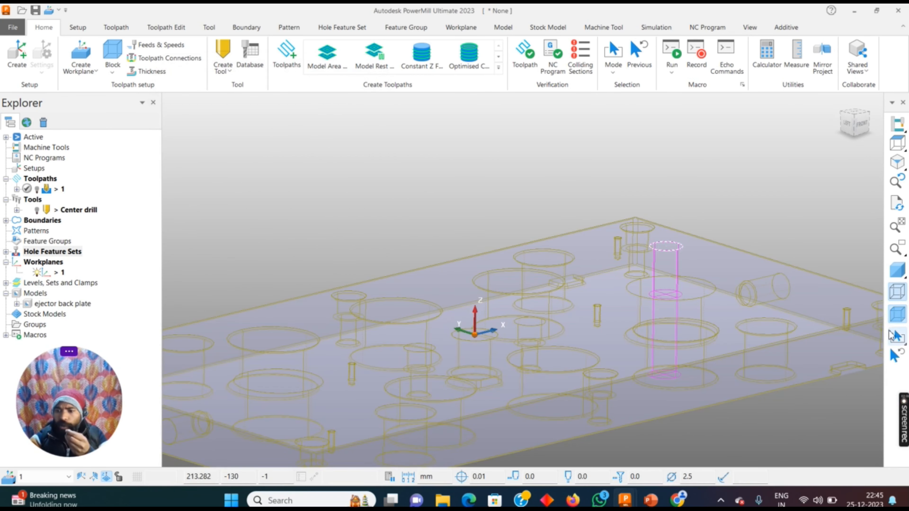
{"action": "left_click", "coordinate": [892, 315]}
{"action": "left_click", "coordinate": [896, 278]}
{"action": "scroll", "coordinate": [672, 242], "scroll_direction": "down", "scroll_amount": 3}
{"action": "middle_click_drag", "start_coordinate": [670, 244], "coordinate": [686, 296]}
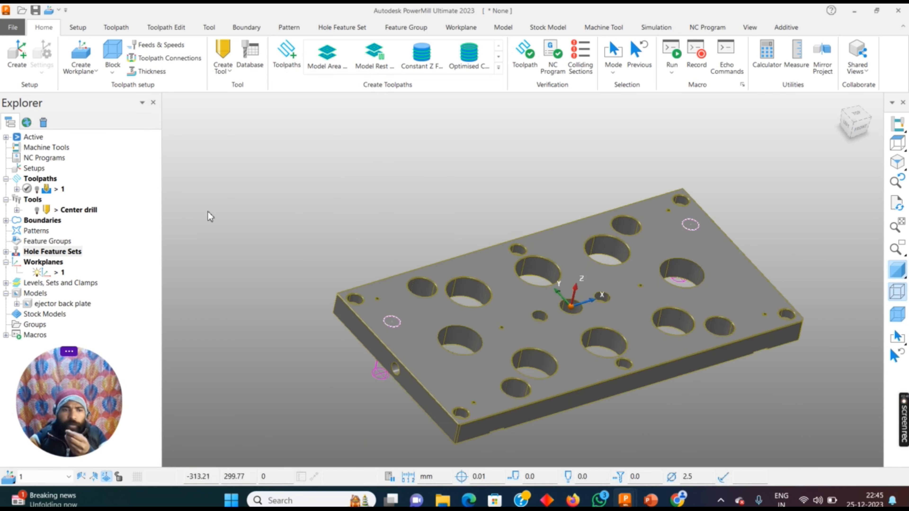
{"action": "left_click", "coordinate": [894, 298]}
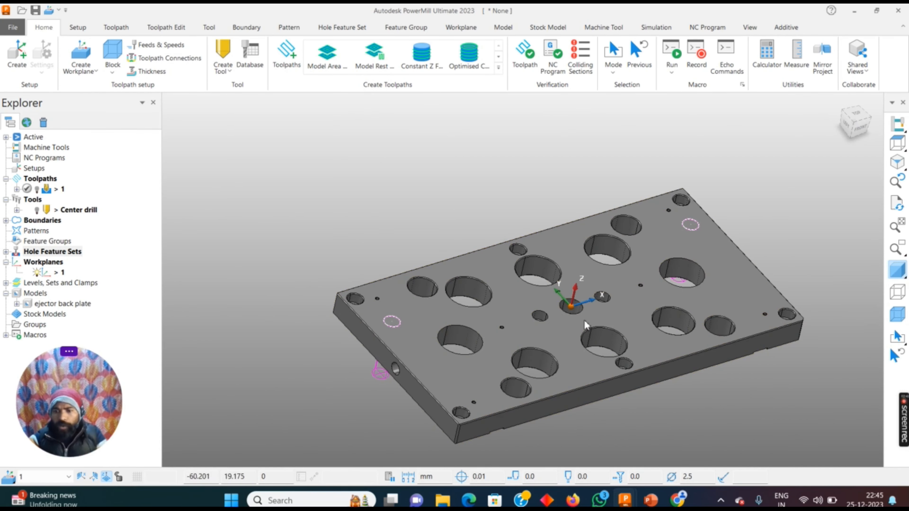
{"action": "left_click", "coordinate": [898, 271]}
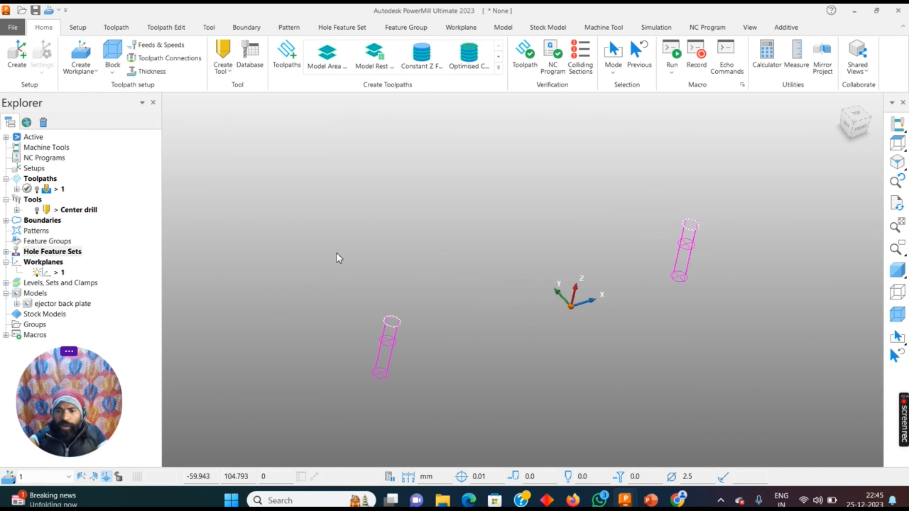
Step: Select all the new holes, show drilling toolpath 1 and recalculate it for the selected holes
{"action": "left_click_drag", "start_coordinate": [305, 183], "coordinate": [699, 408]}
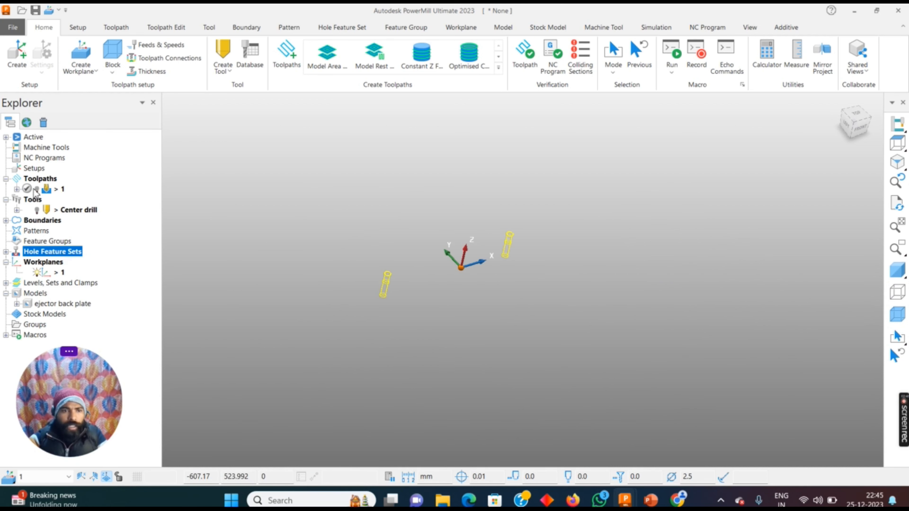
{"action": "left_click", "coordinate": [37, 189]}
{"action": "right_click", "coordinate": [57, 190]}
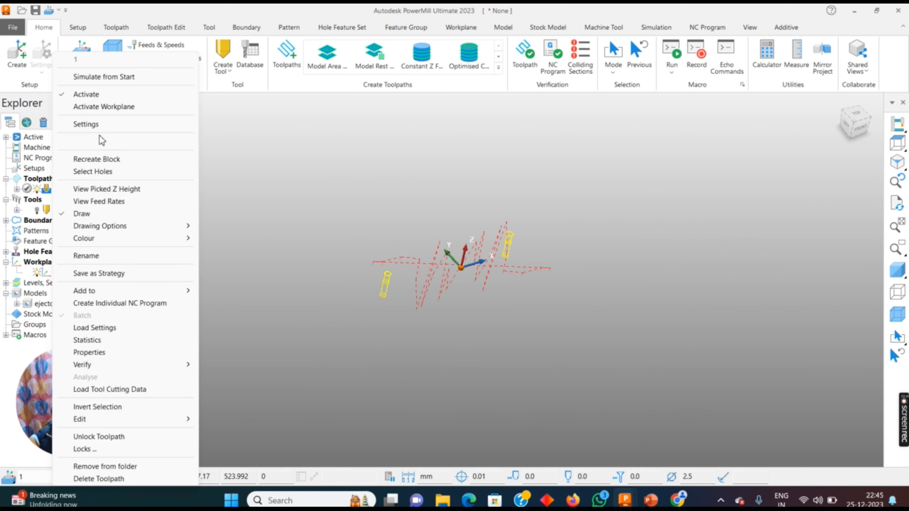
{"action": "left_click", "coordinate": [102, 125]}
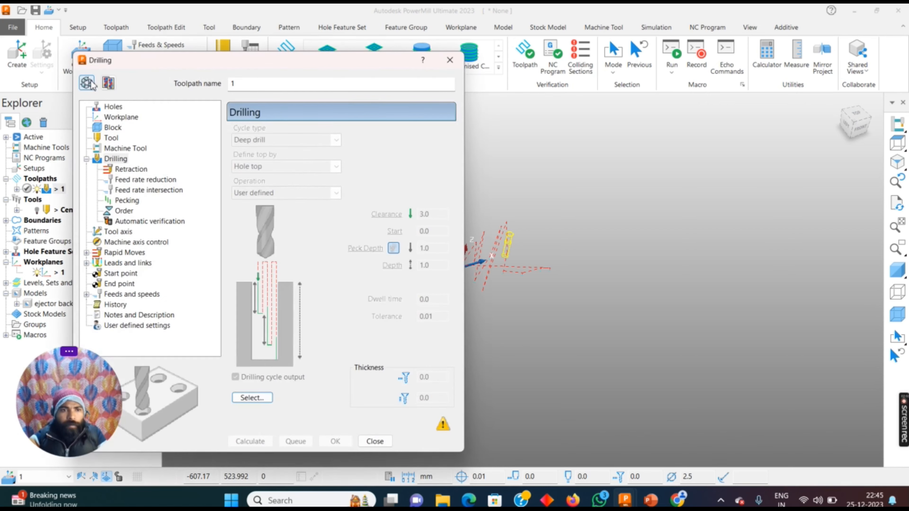
{"action": "left_click", "coordinate": [90, 84]}
{"action": "scroll", "coordinate": [698, 286], "scroll_direction": "down", "scroll_amount": 4}
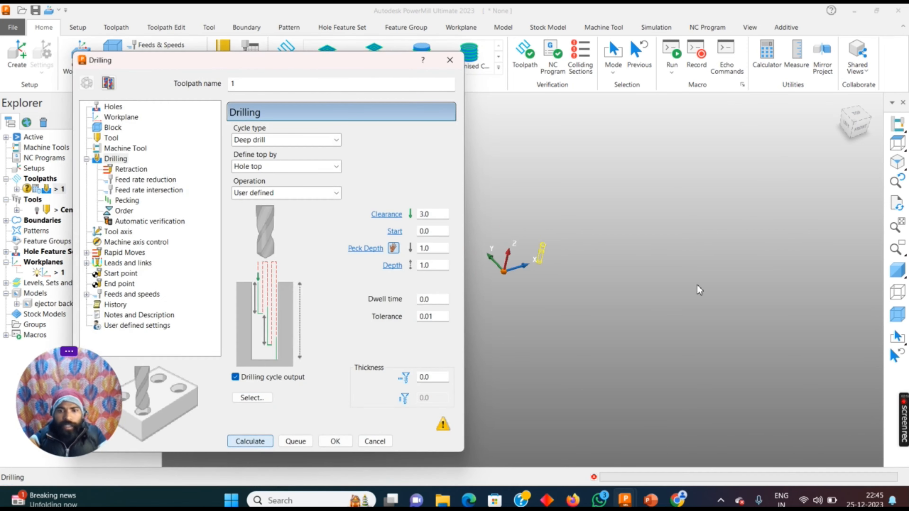
{"action": "left_click", "coordinate": [369, 438]}
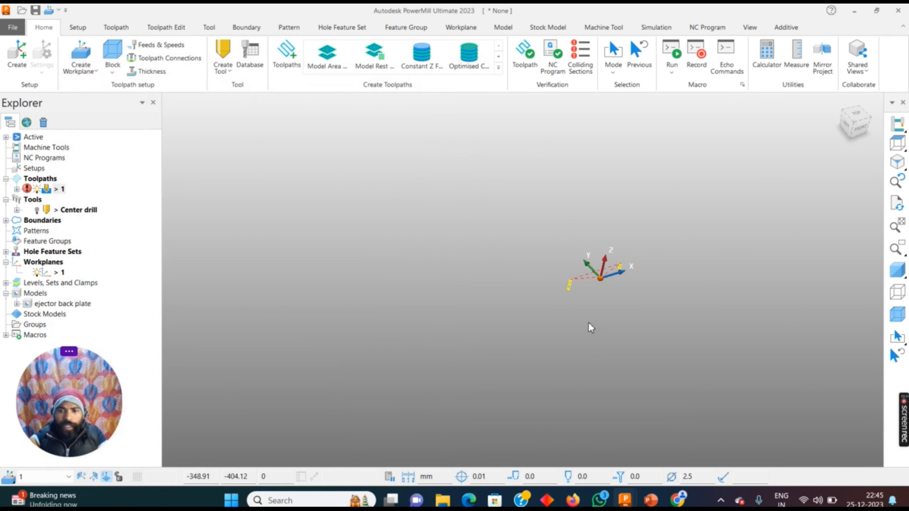
Step: Inspect the recalculated drilling toolpath at both holes and examine it in an isometric view
{"action": "scroll", "coordinate": [582, 304], "scroll_direction": "up", "scroll_amount": 5}
{"action": "scroll", "coordinate": [524, 288], "scroll_direction": "down", "scroll_amount": 2}
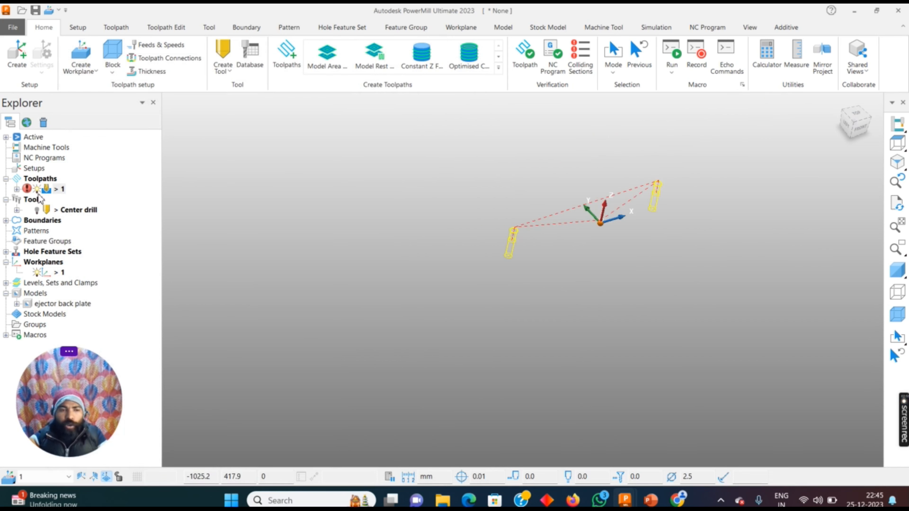
{"action": "scroll", "coordinate": [581, 225], "scroll_direction": "up", "scroll_amount": 3}
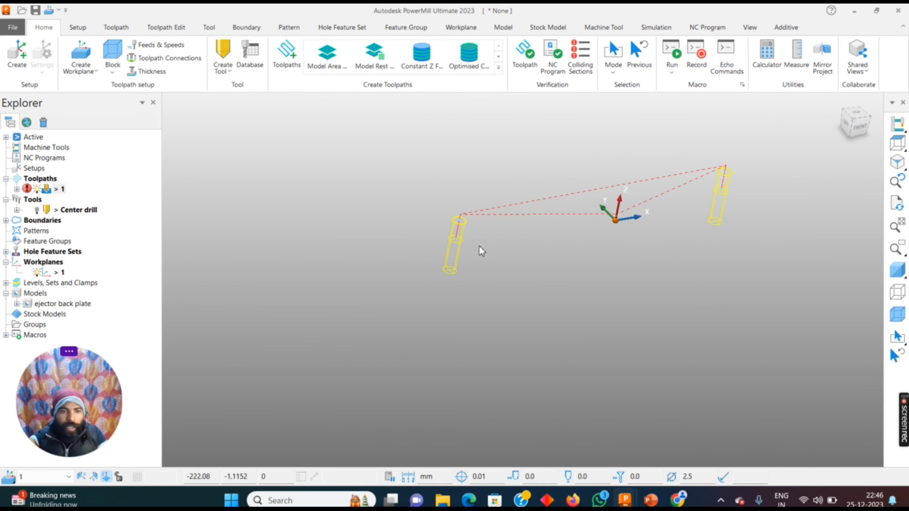
{"action": "scroll", "coordinate": [490, 281], "scroll_direction": "down", "scroll_amount": 2}
{"action": "right_click", "coordinate": [54, 189]}
{"action": "left_click", "coordinate": [315, 255]}
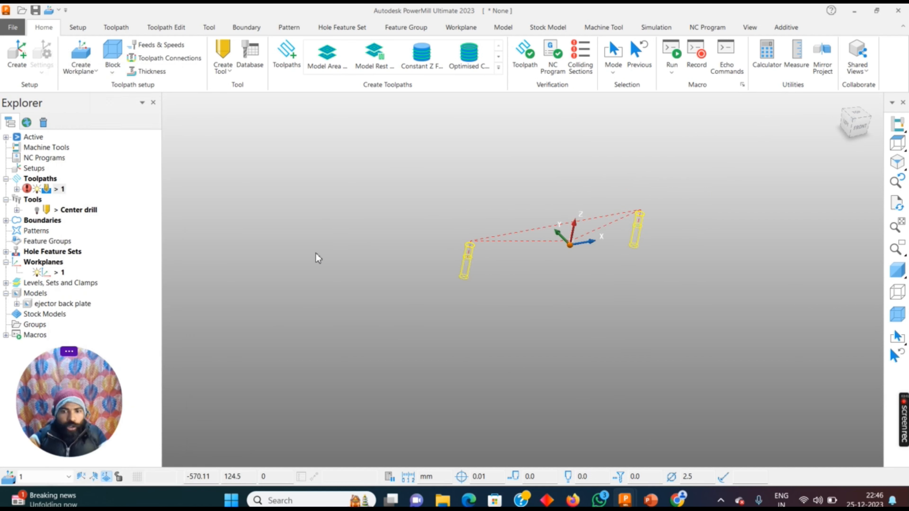
{"action": "left_click", "coordinate": [899, 167]}
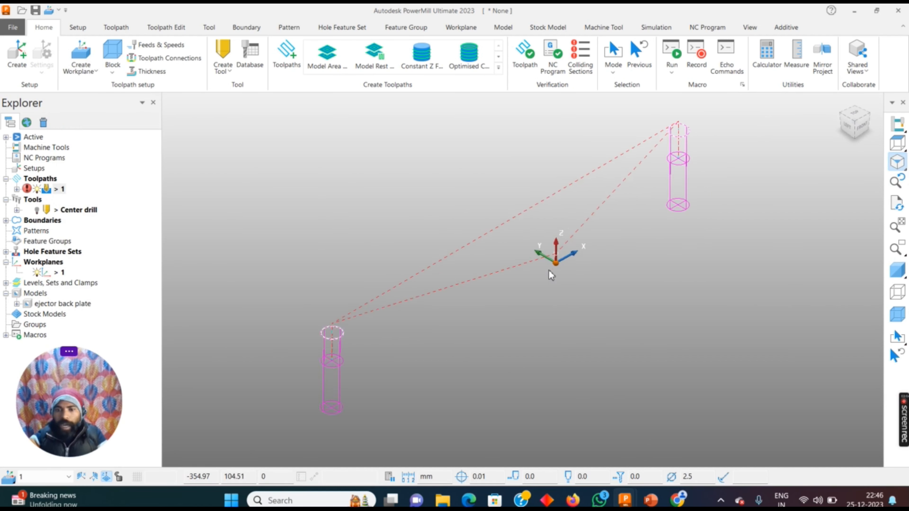